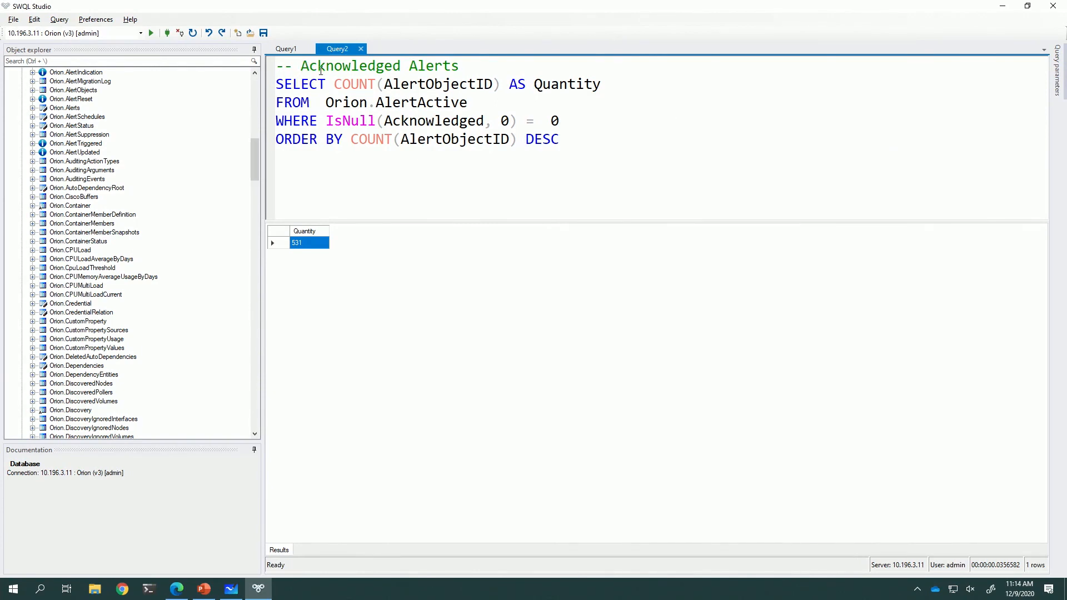
Step: Change the comment line of the current query to "-- Unacknowledged Alerts"
text(Un)
key(Delete)
text(a)
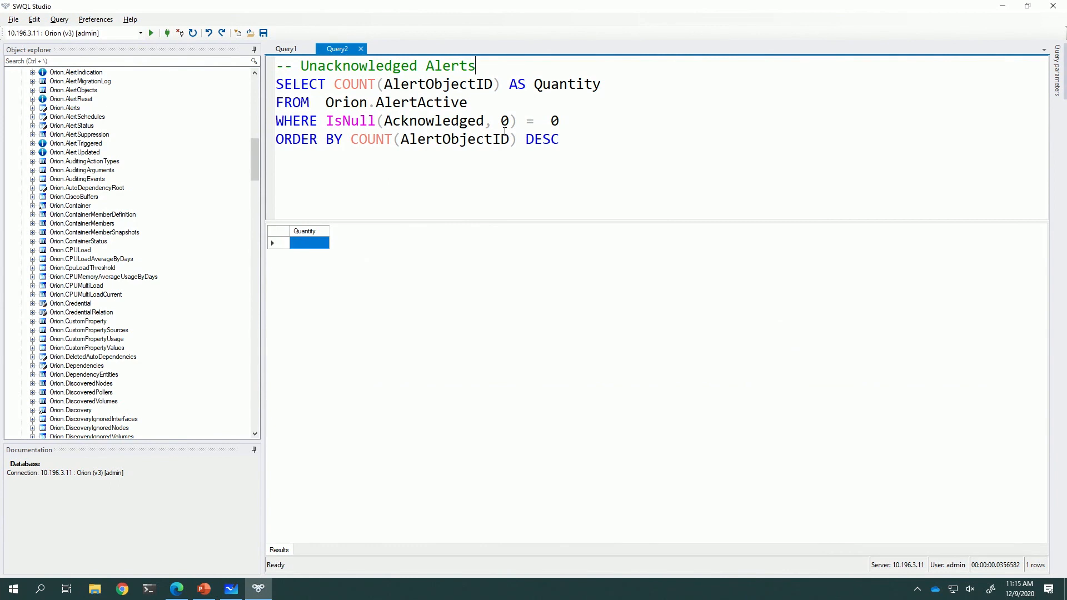
Step: Copy the Unacknowledged Alerts query from the PowerPoint slide and paste it over the contents of a new query in SWQL Studio
key(alt+Tab)
click(608, 401)
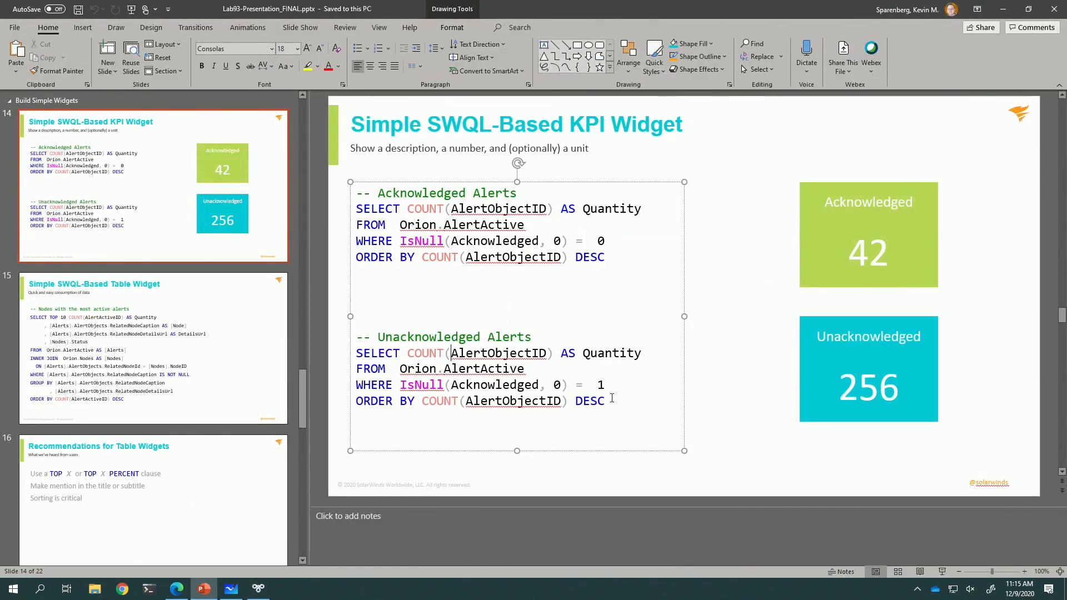
drag(608, 401, 368, 337)
key(ctrl+c)
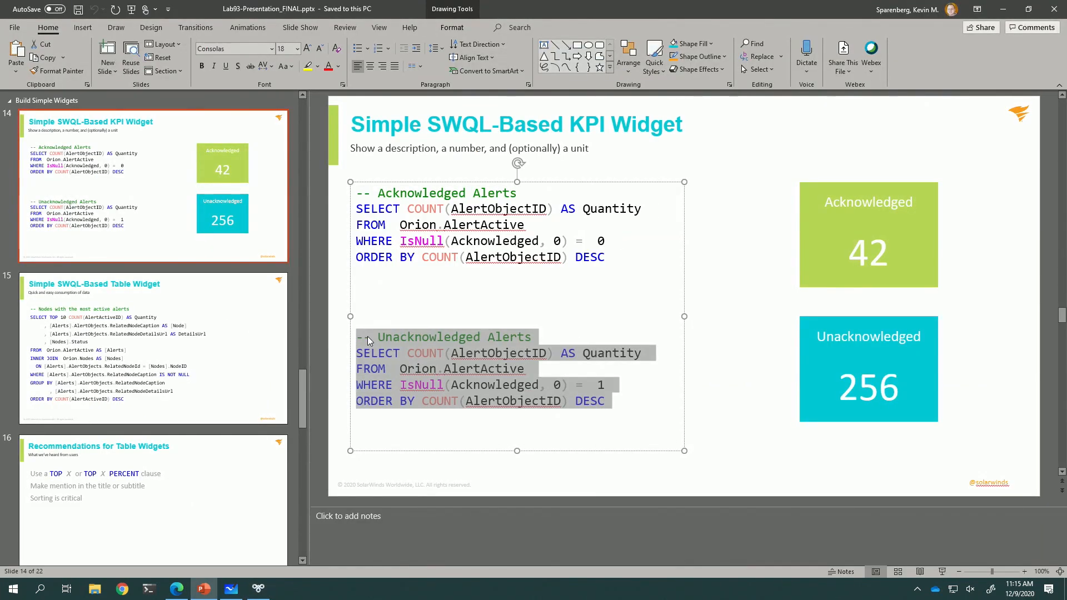
key(alt+Tab)
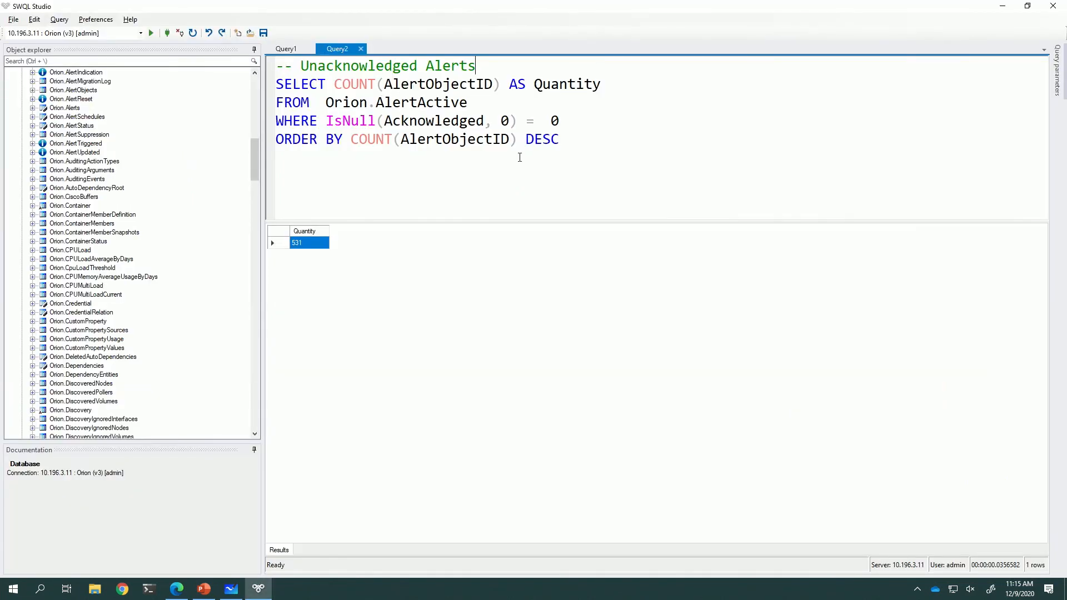
key(ctrl+n)
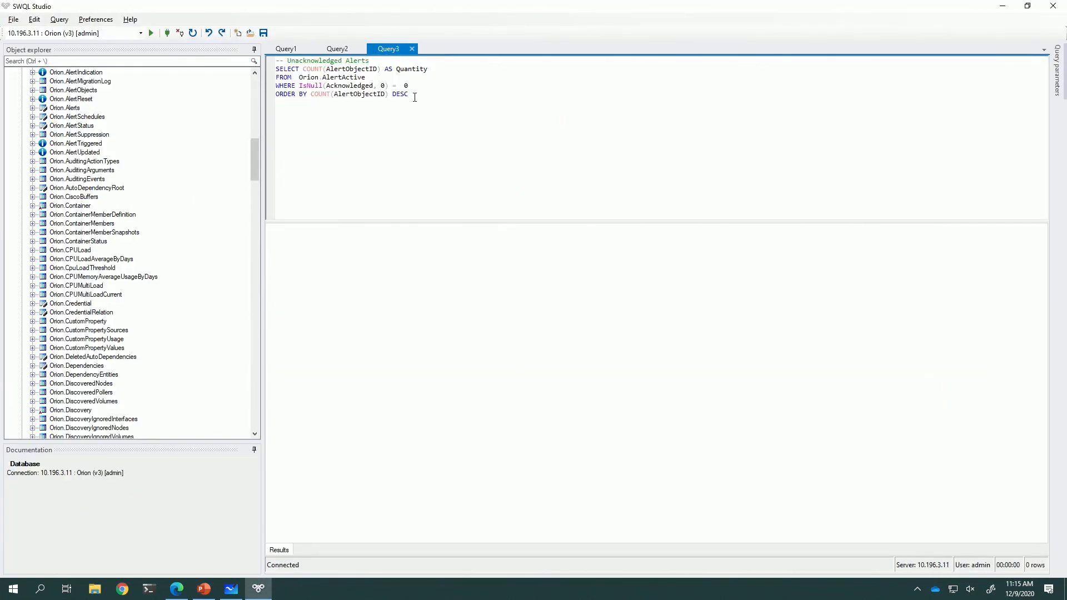
key(ctrl+a)
key(ctrl+v)
Step: Change the new query's comment line to "-- Acknowledged Alerts" and execute the query
key(shift+Right)
key(shift+Right)
key(shift+Right)
text(A)
key(ctrl+a)
click(604, 162)
scroll(593, 157, up, 5)
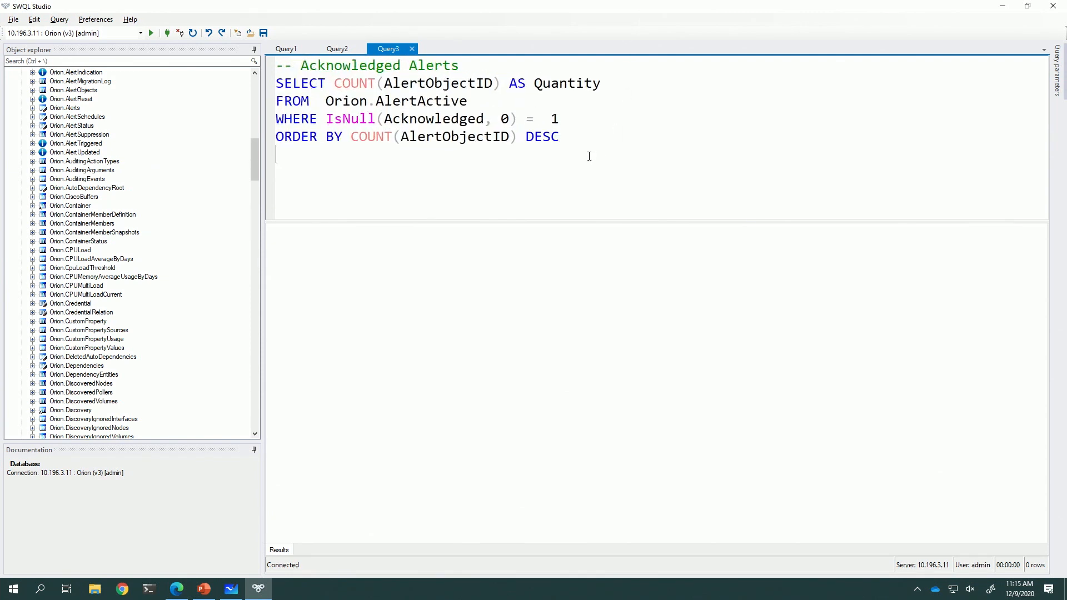
key(F5)
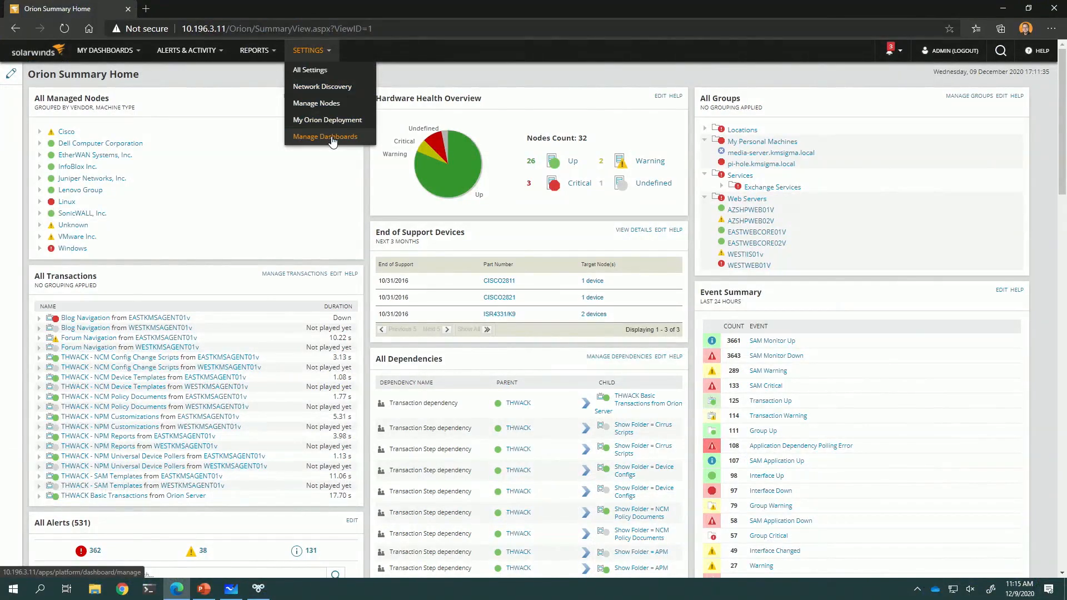
Step: Filter the Manage Dashboards list to Modern dashboards and open SolarWinds Lab #93 for editing
click(332, 139)
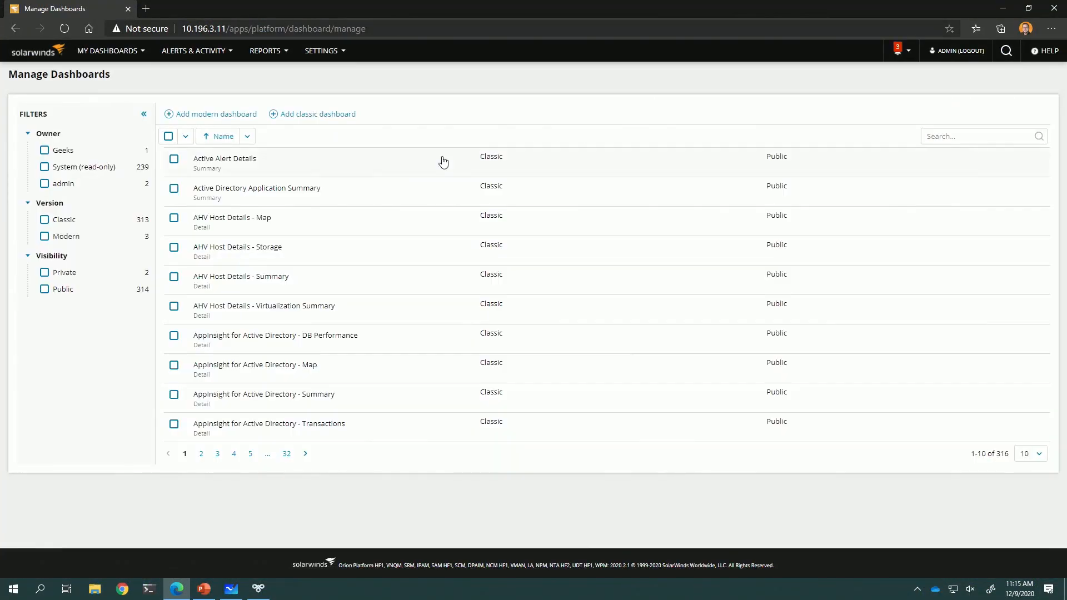
click(46, 238)
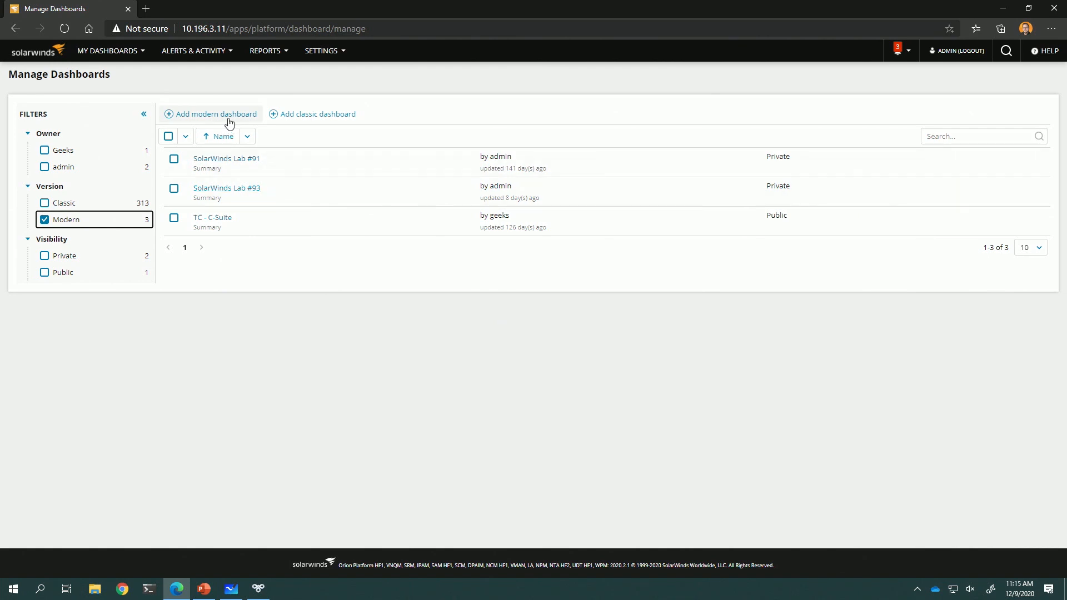
click(251, 193)
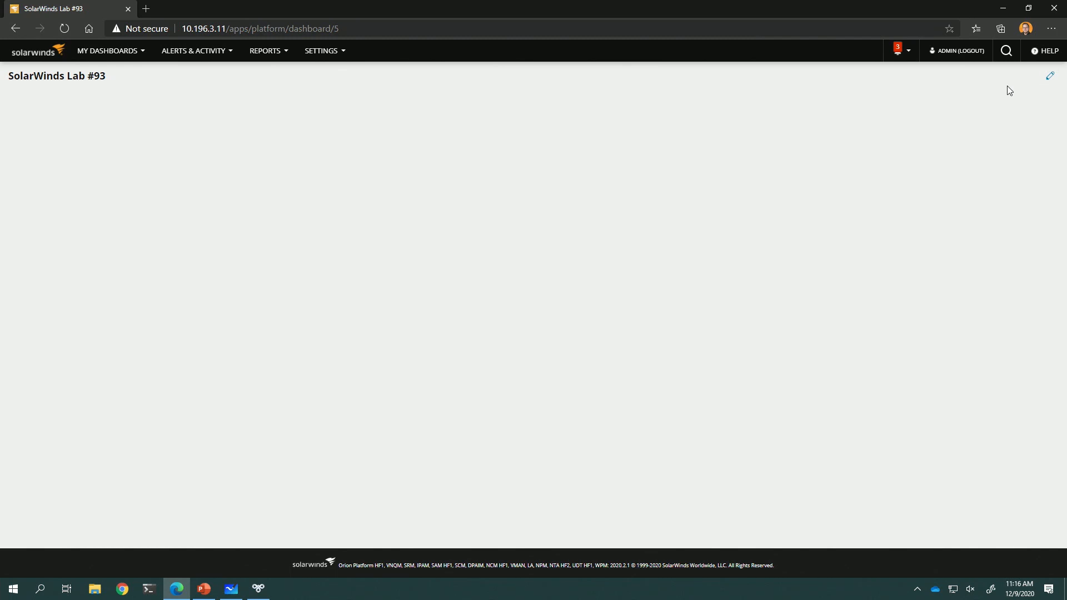
click(1050, 76)
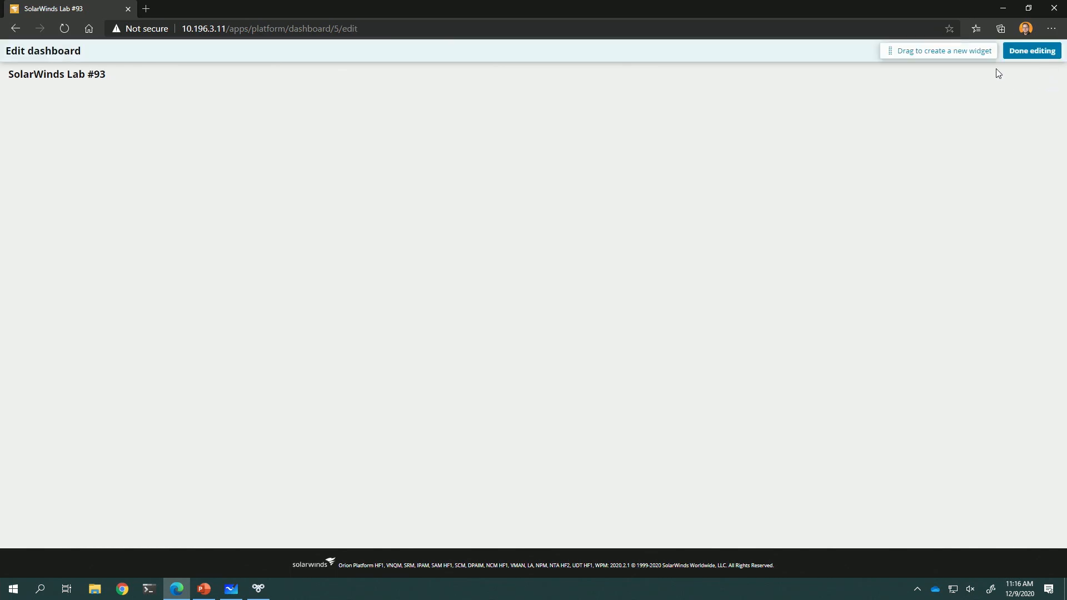
Step: Add a new widget to the dashboard from the KPI Widget template, filtering by type Kpi widget and source Empty Widgets
drag(927, 50, 67, 124)
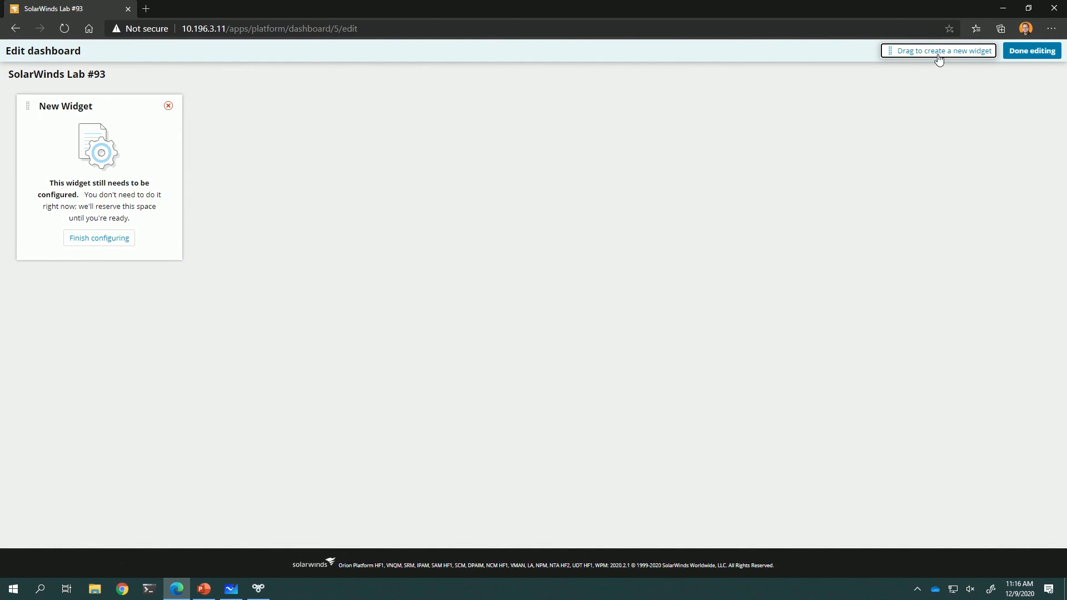
click(102, 238)
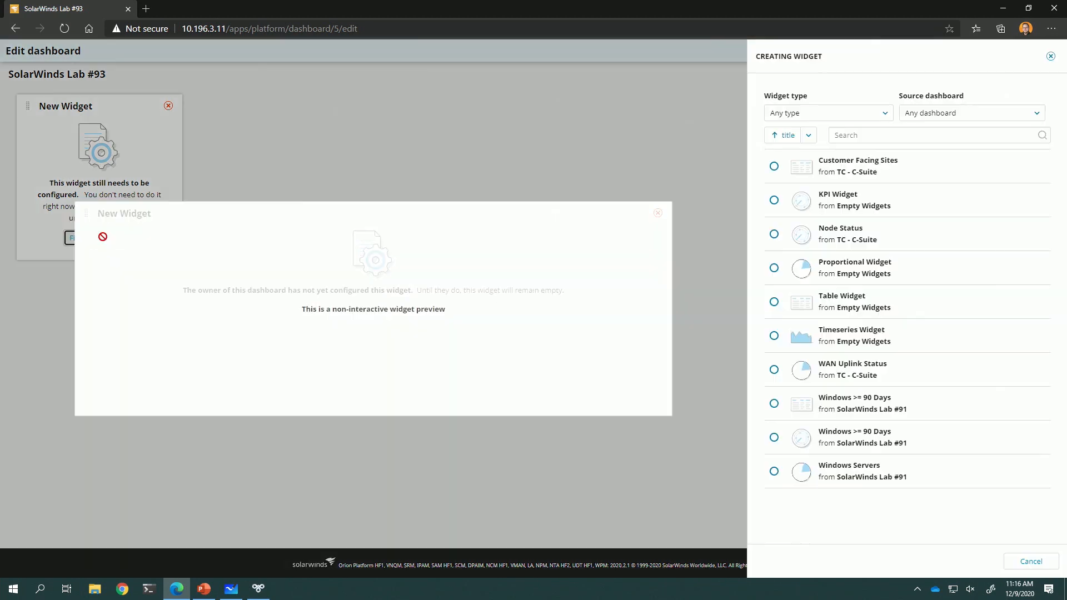
click(880, 114)
click(832, 149)
click(964, 113)
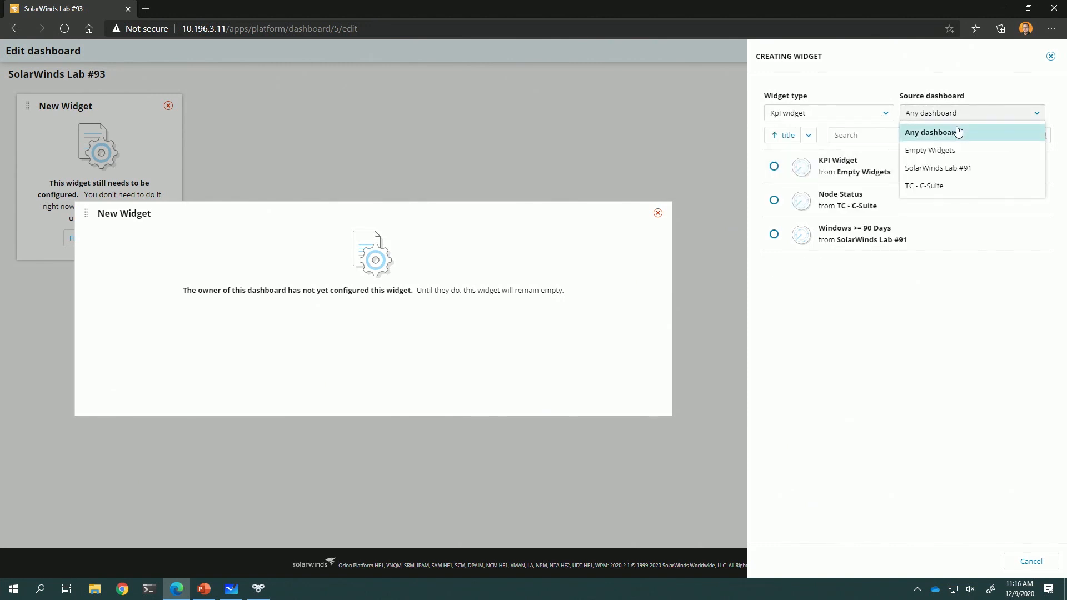
click(945, 150)
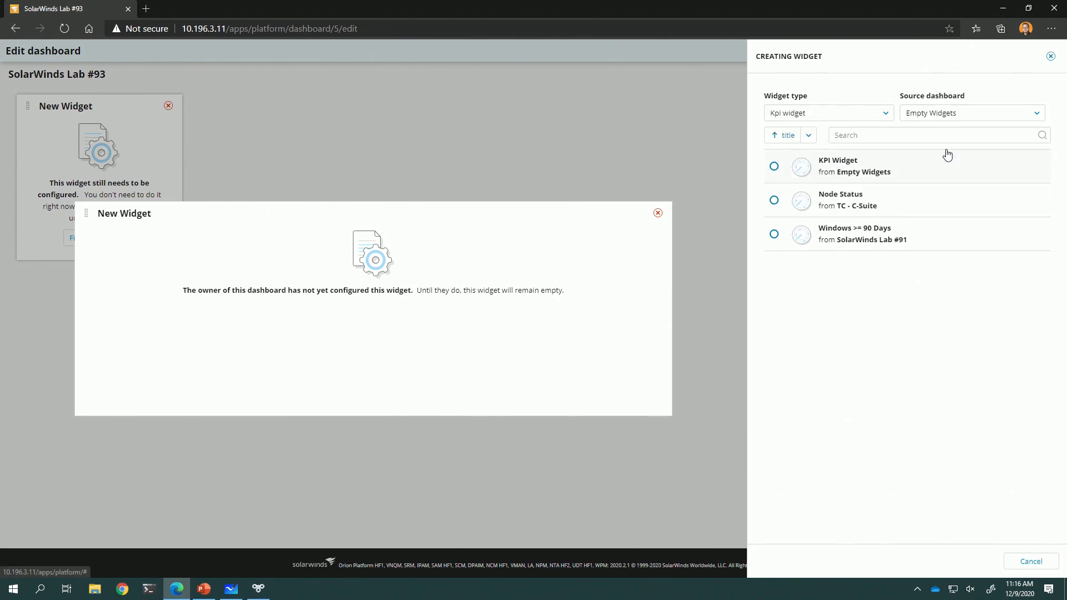
click(849, 170)
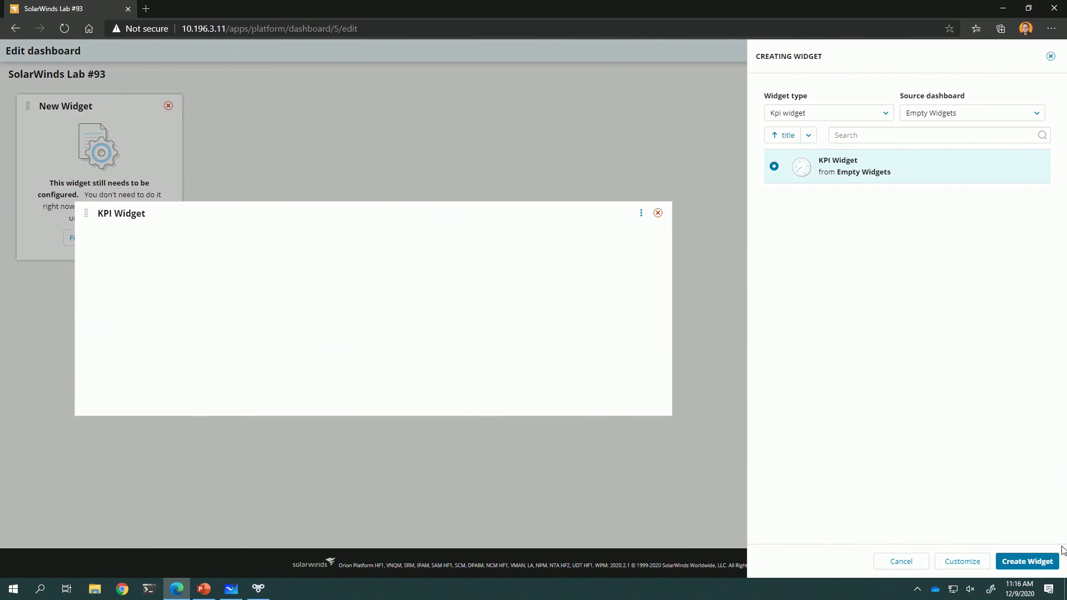
click(1027, 562)
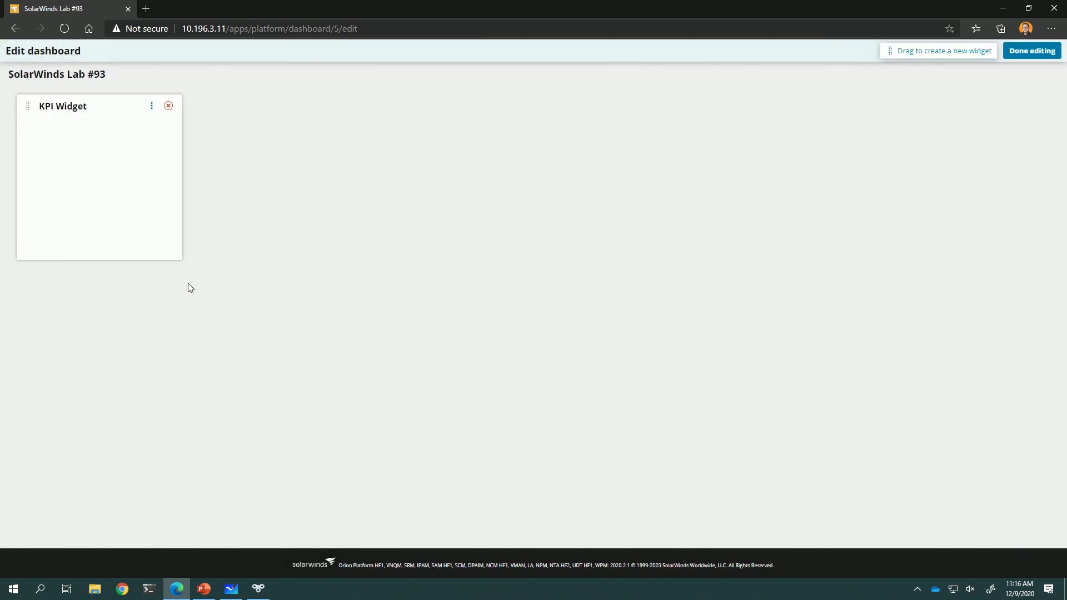
Step: Set the KPI widget's title to "Alert Acknowledgement" and its subtitle to "Ack'd and Un-Ack'd Alert Counts"
click(152, 107)
click(103, 126)
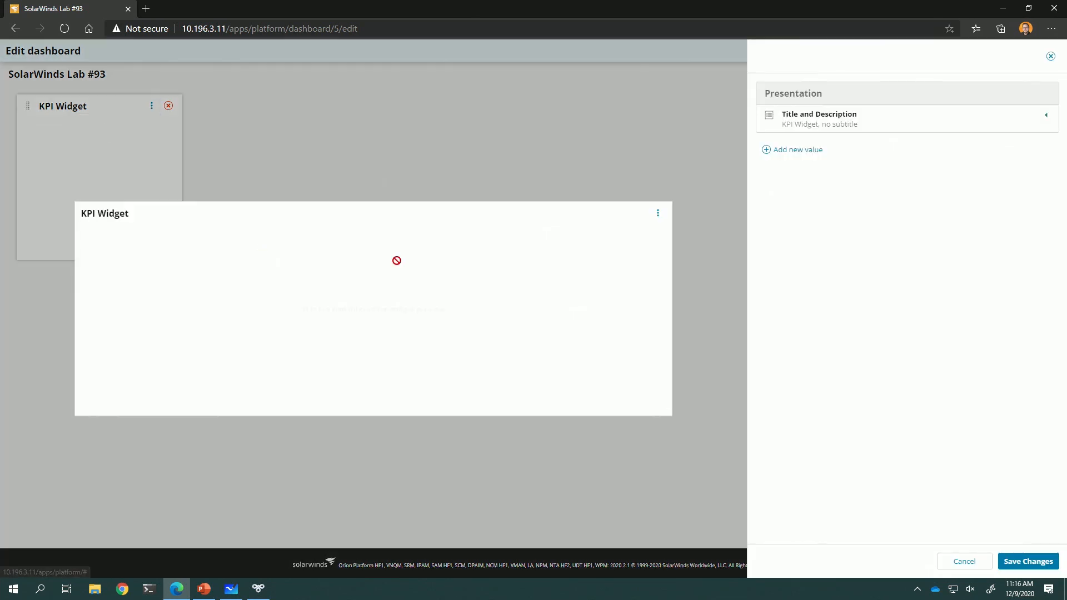
click(822, 118)
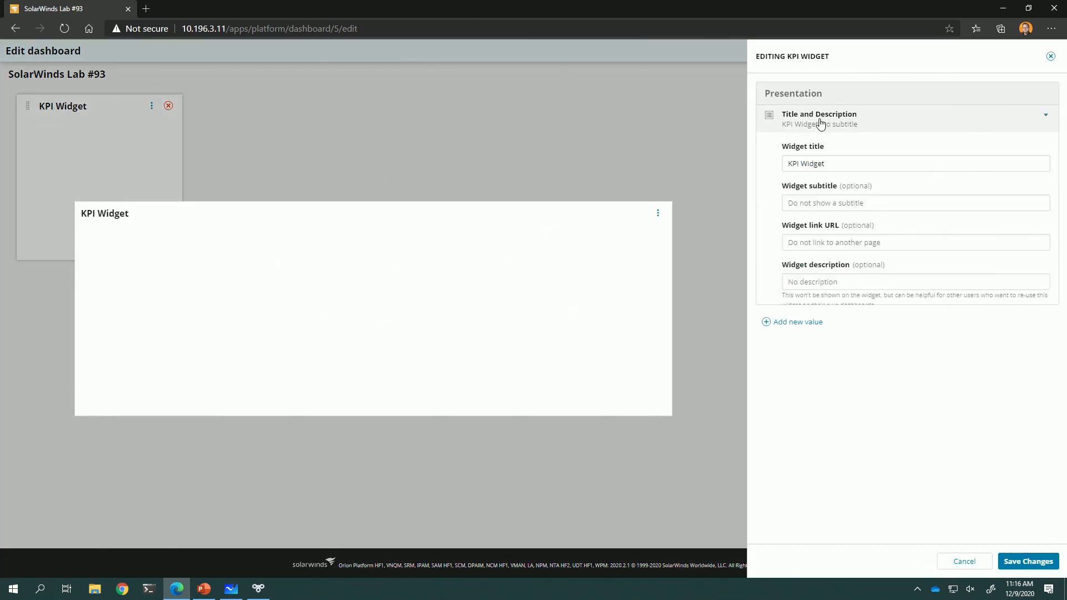
triple_click(843, 165)
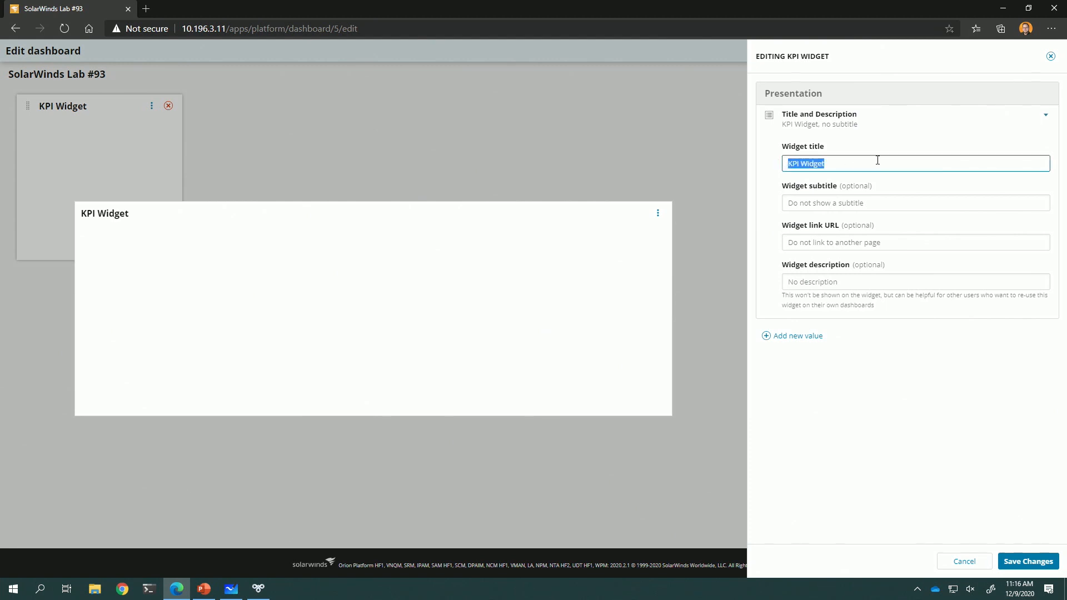
text(Alert A)
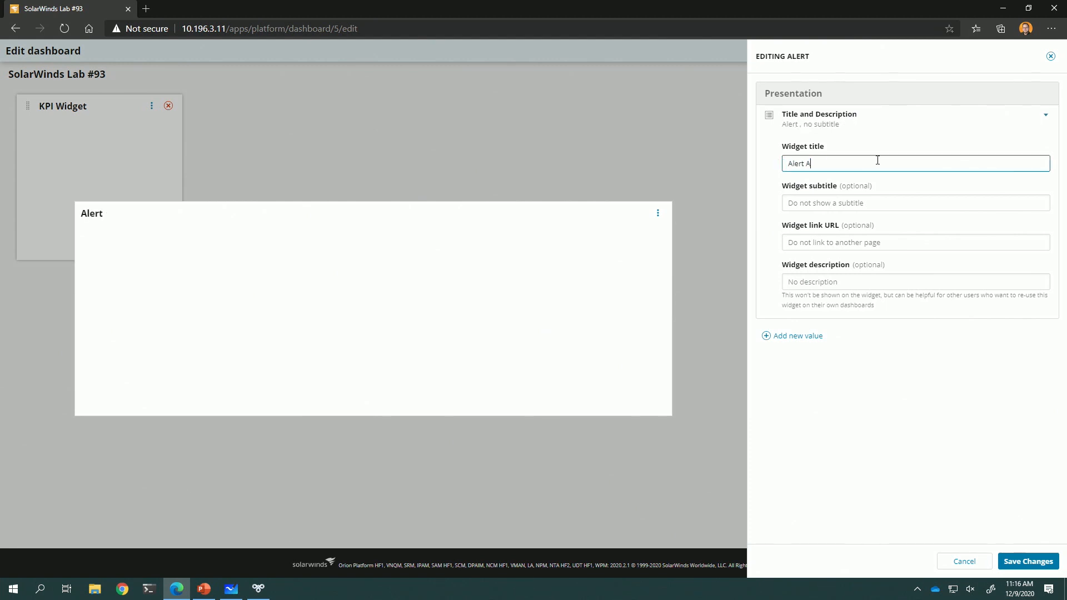
text(cknowledgement)
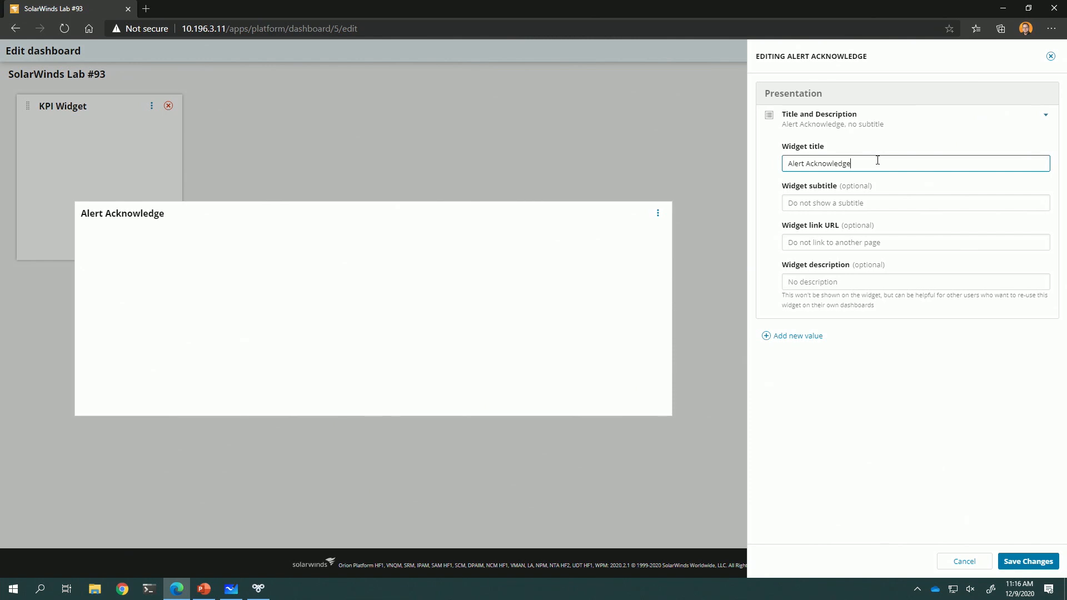
click(868, 204)
text(Ack'd and Un)
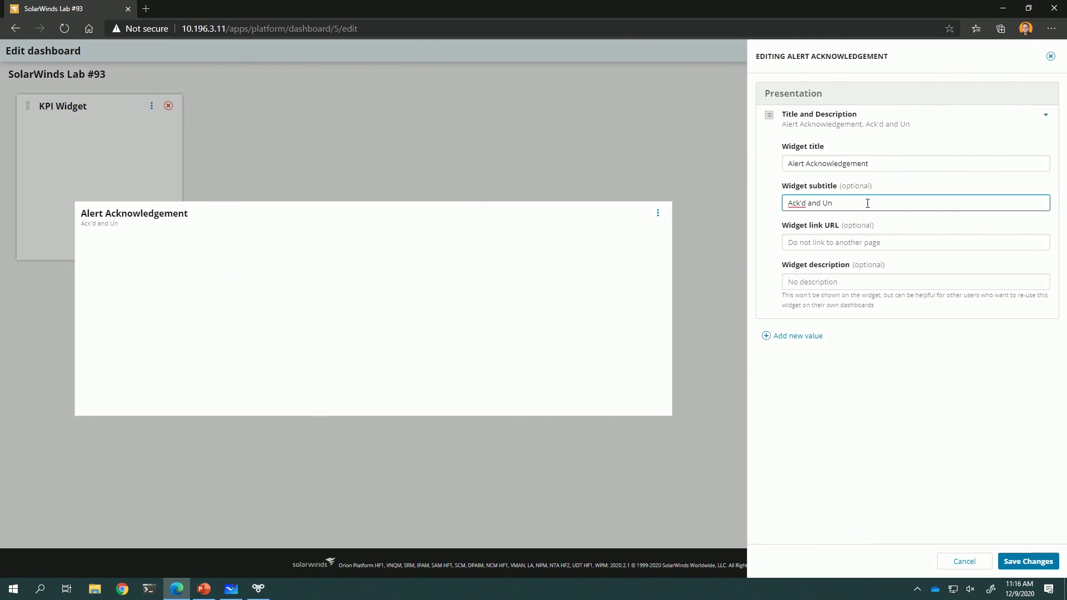
text(-Ack'd Alert Counts)
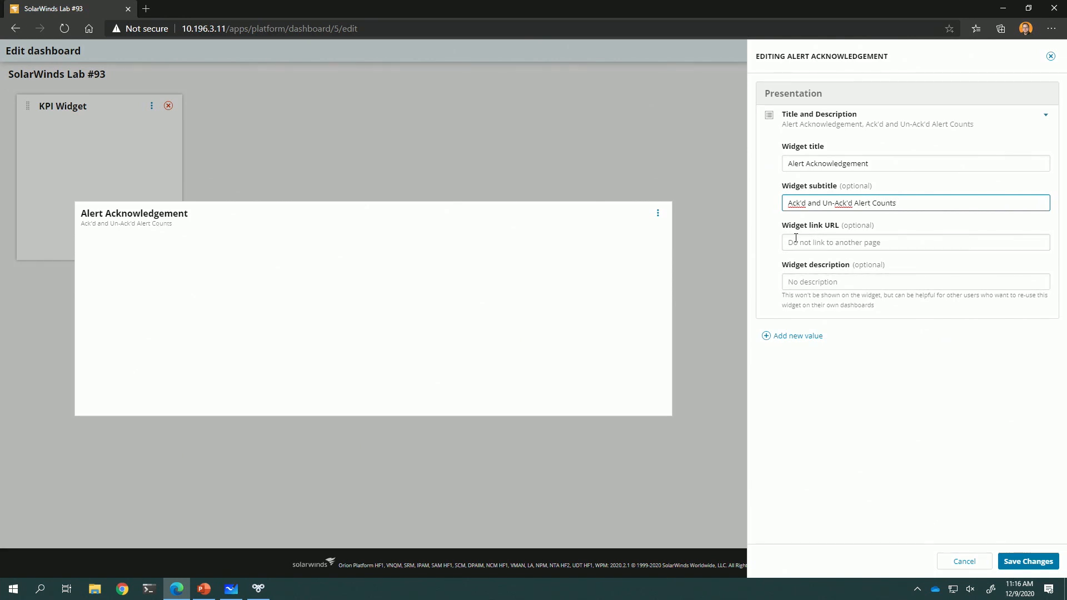
Step: Enter the widget description "Query Orion.Alerts for Ack'd and Un-Ack'd Counts"
click(875, 282)
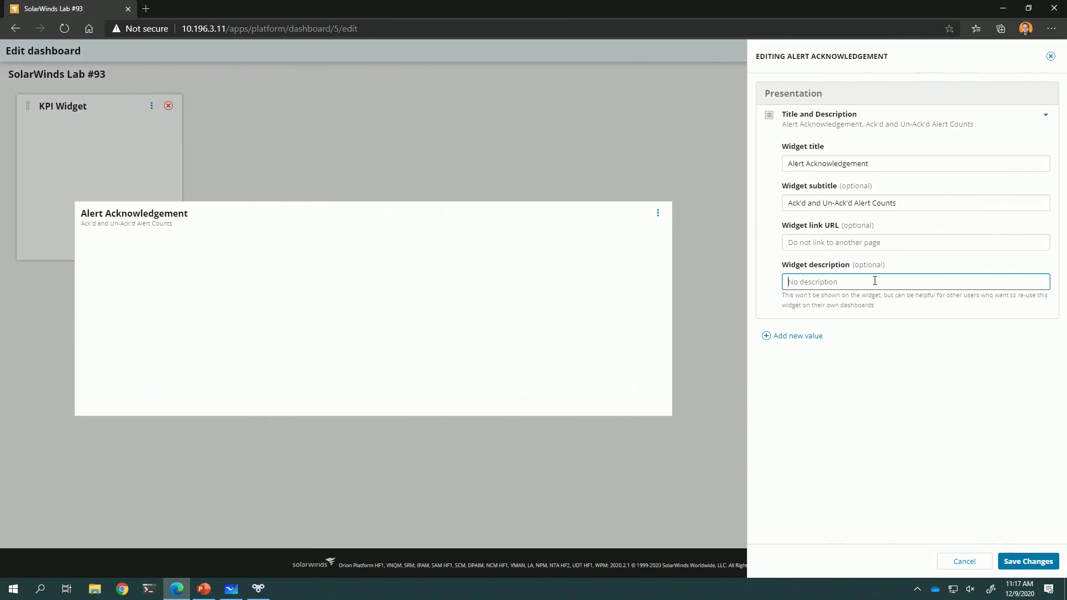
text(Query OrionA)
key(BackSpace)
text(.Alerts for Ack'd and Un-Ack'd)
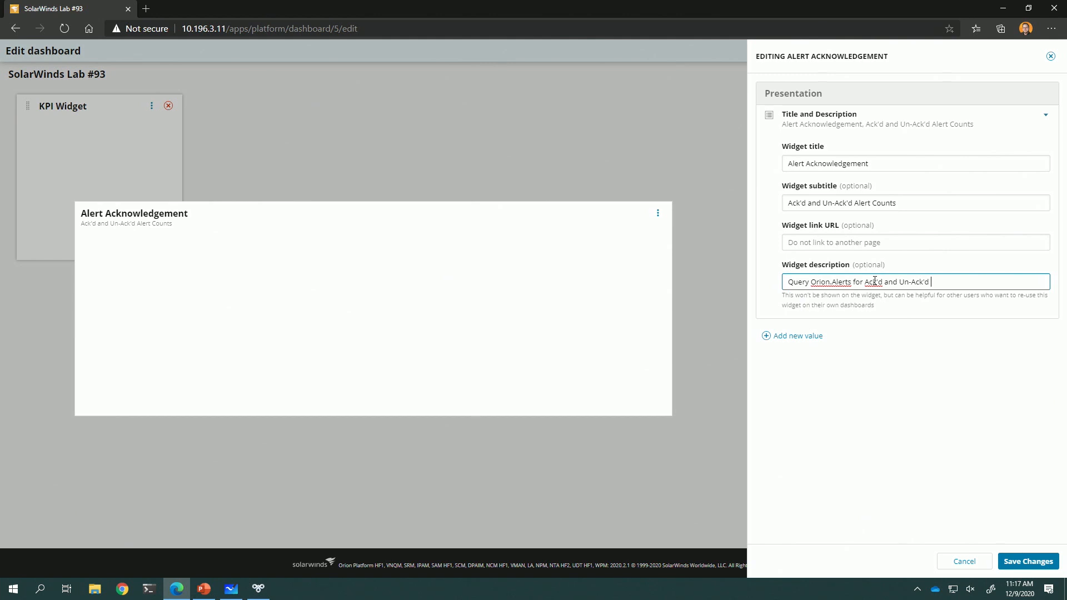
text( Counts)
Step: Add a value to the widget and label it "Acknowledged Alerts"
click(801, 337)
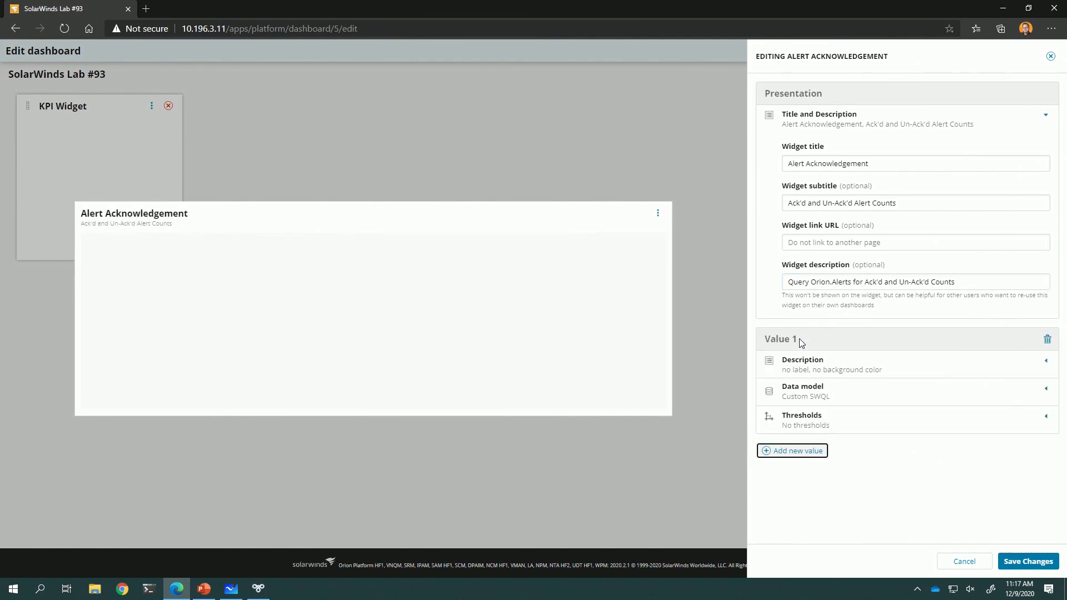
click(911, 371)
click(820, 223)
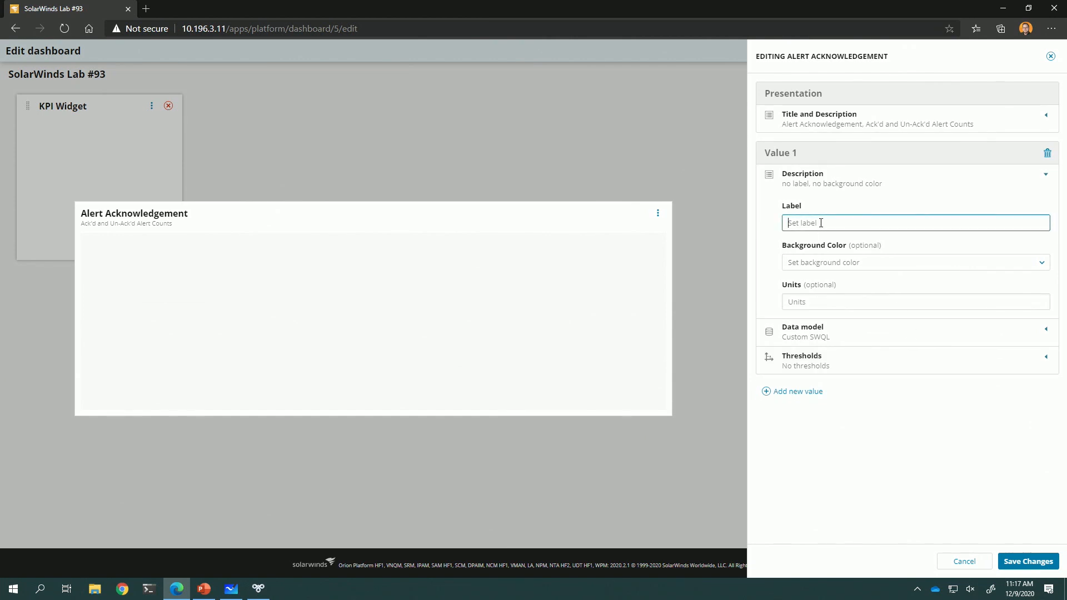
text(Acknowled)
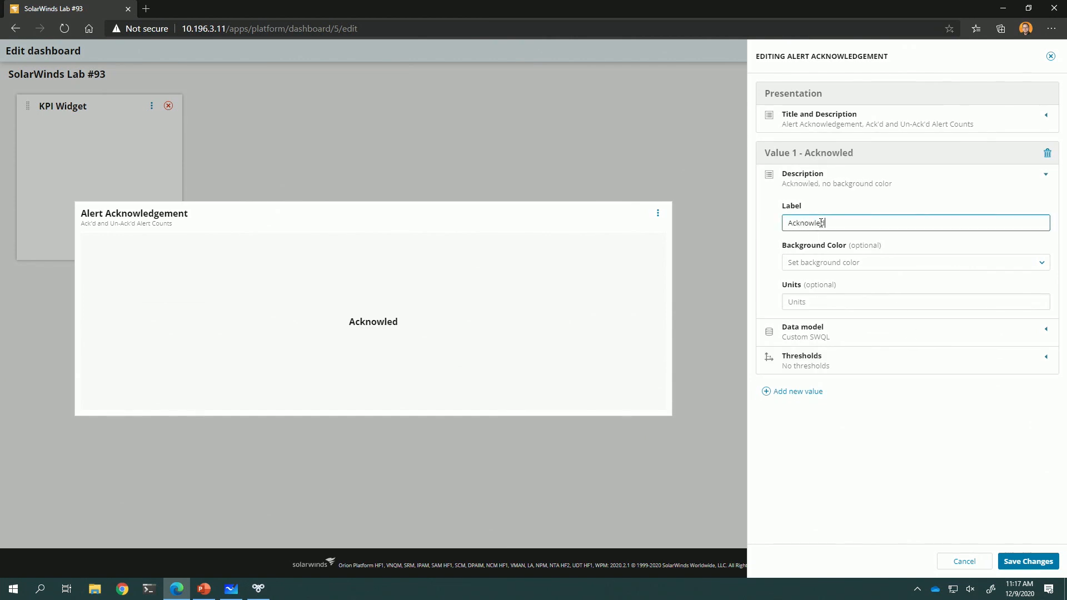
text(ged Alerts)
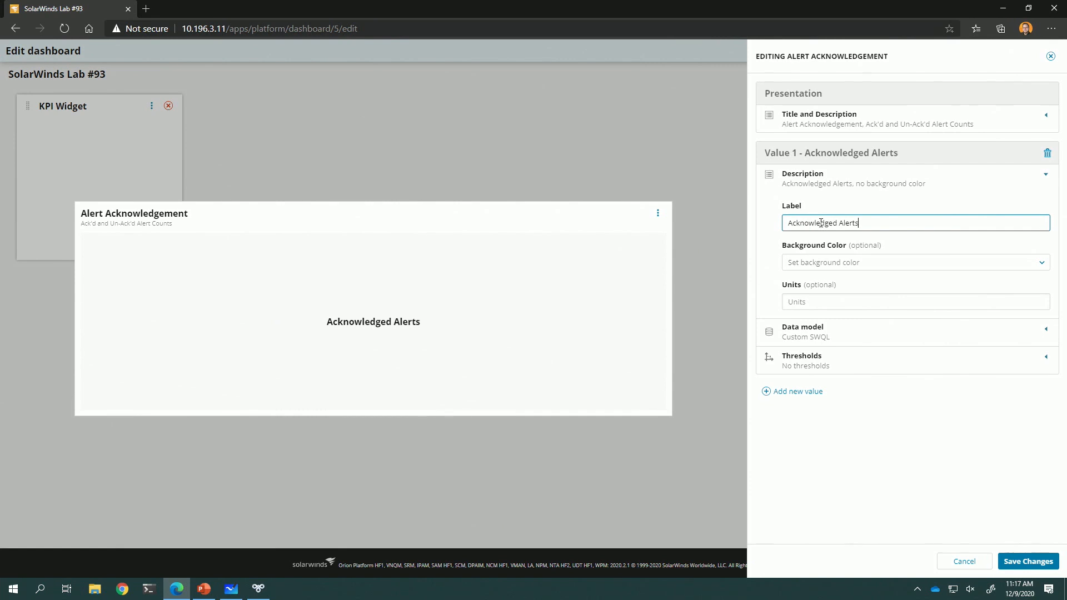
Step: Set the value's data model to a hand-edited SWQL query and copy the full Acknowledged Alerts query from SWQL Studio
click(849, 336)
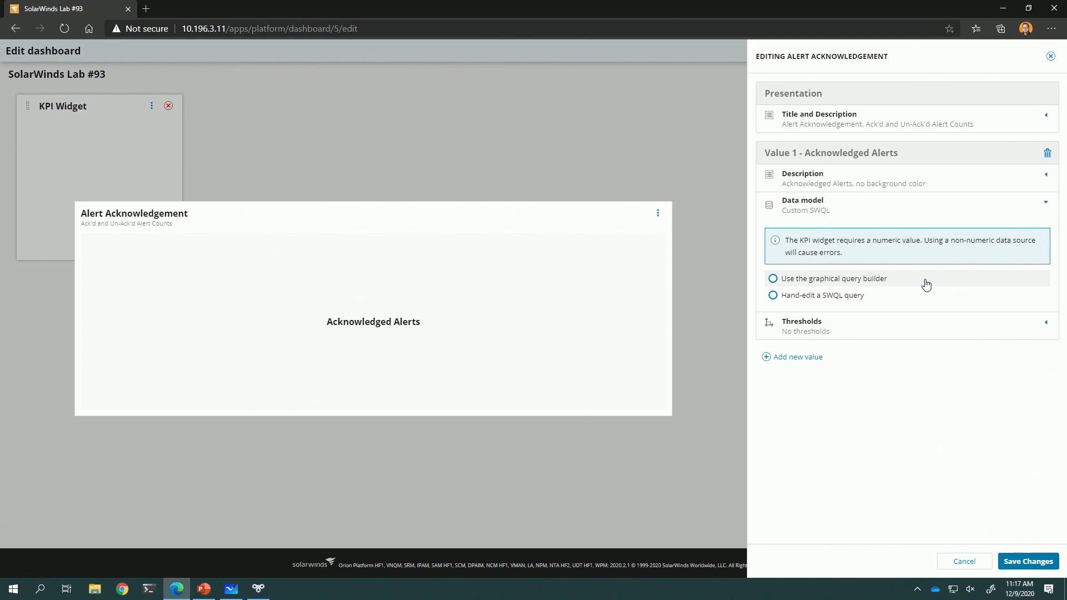
click(816, 298)
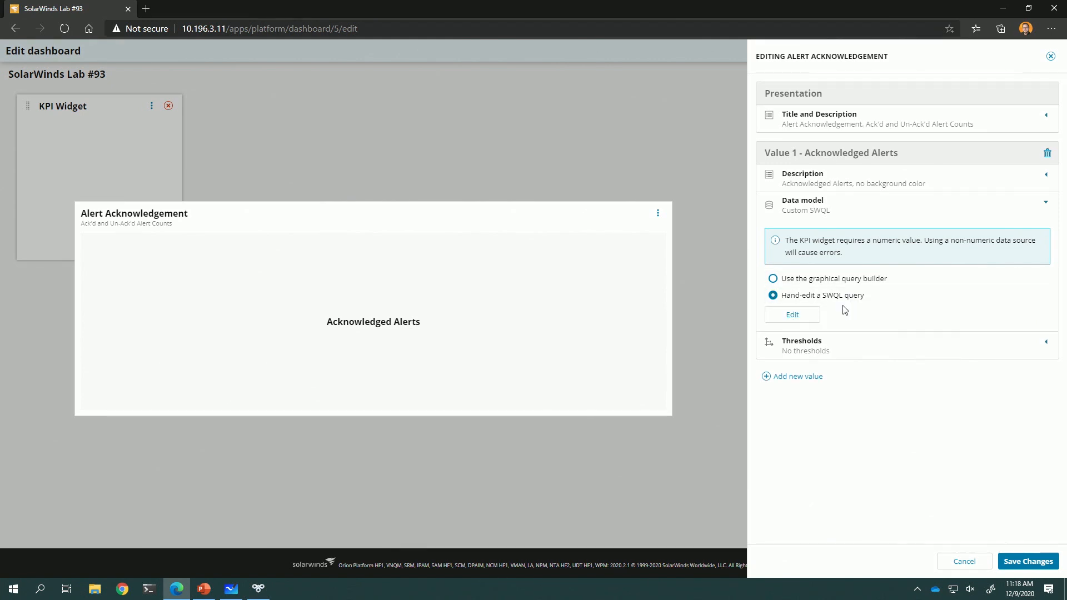
key(alt+Tab)
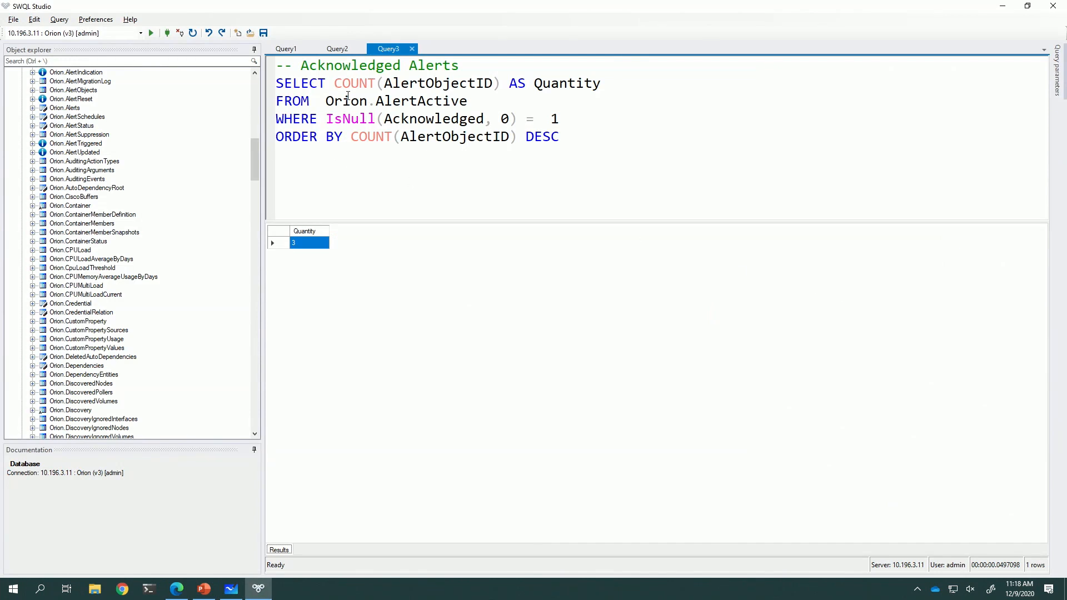
double_click(538, 136)
drag(273, 73, 501, 148)
key(ctrl+c)
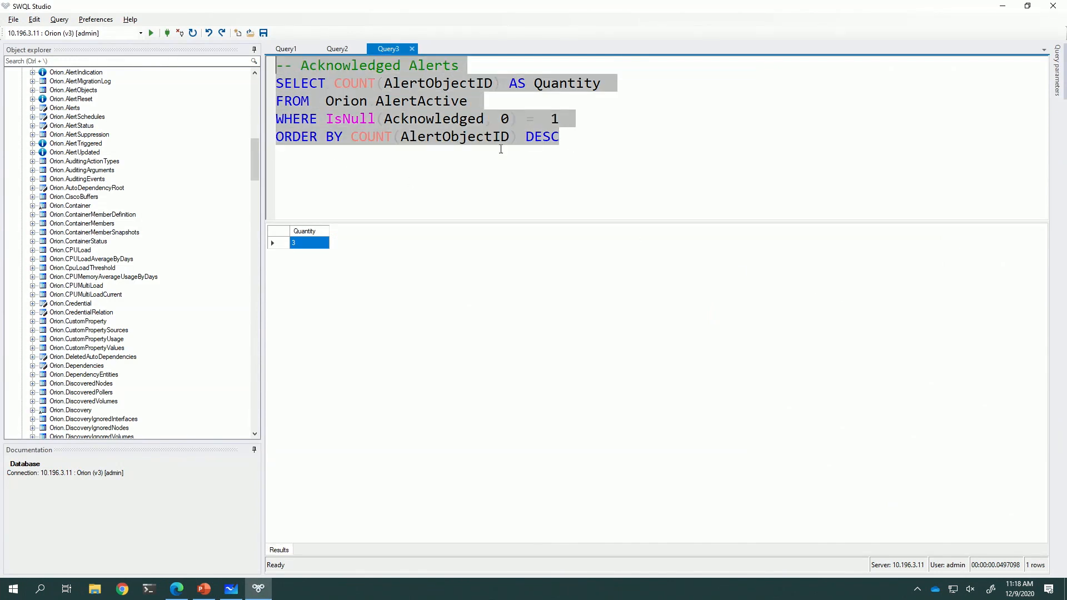
Step: Paste the copied Acknowledged Alerts query into the dashboard's SWQL query editor, validate it, preview its records and save the model
key(alt+Tab)
key(alt+Tab)
key(alt+shift+Tab)
click(801, 314)
click(501, 177)
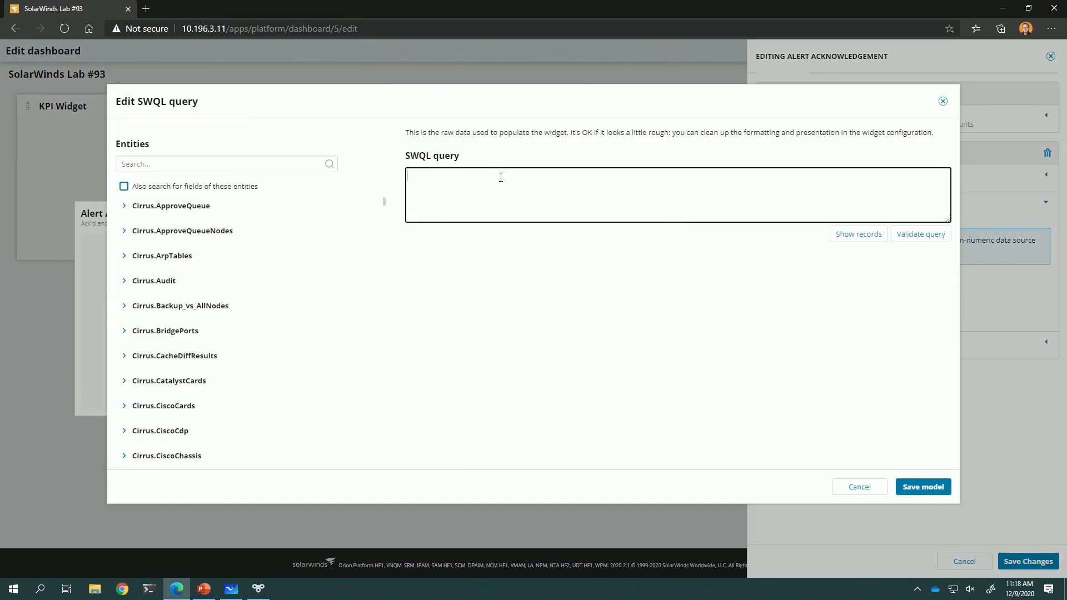
key(ctrl+v)
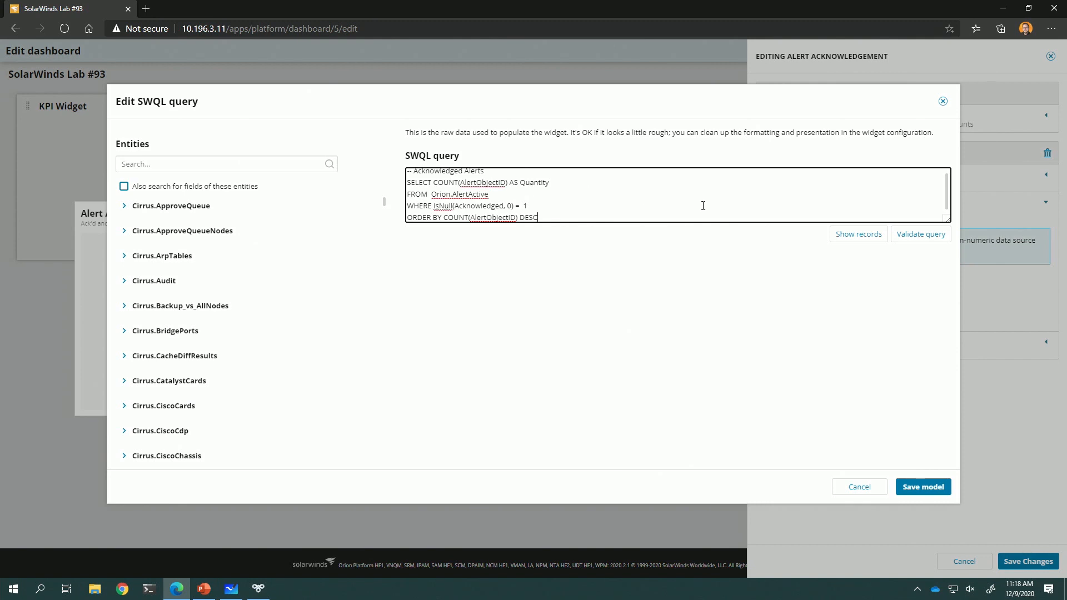
click(927, 237)
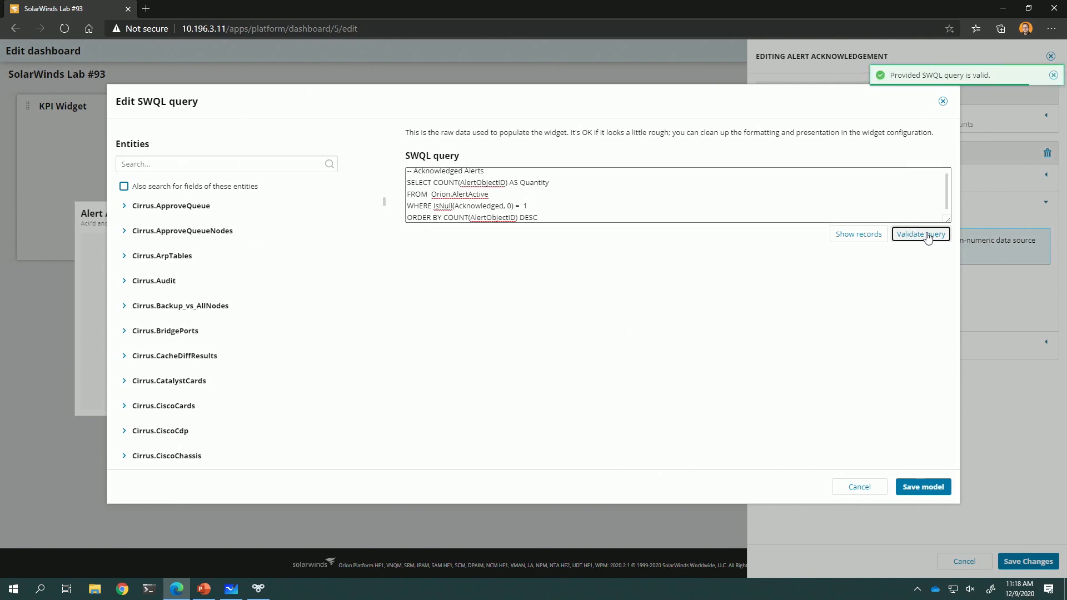
click(854, 236)
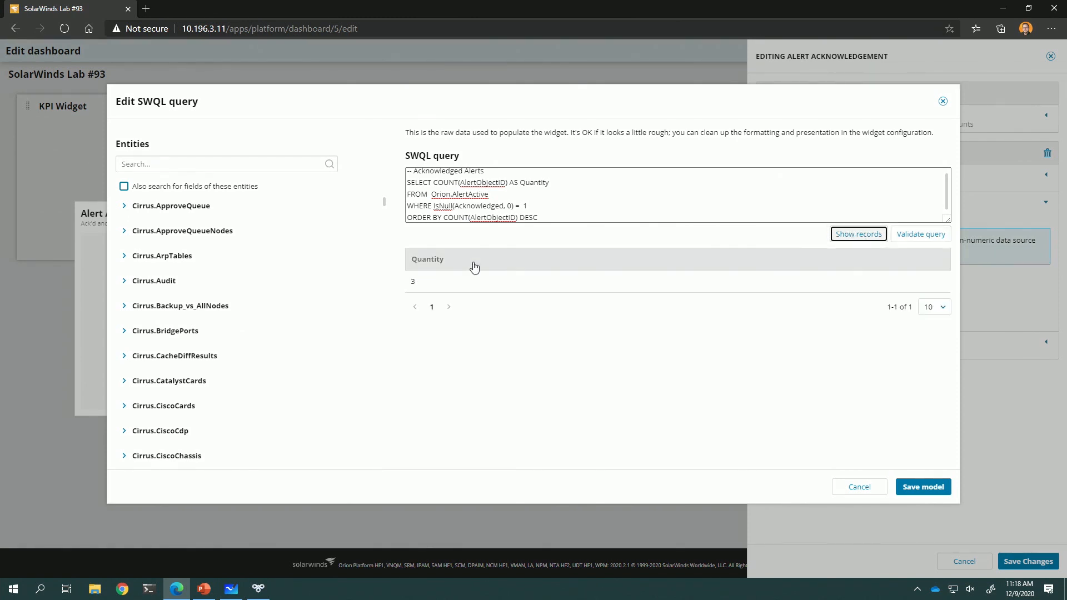
click(922, 488)
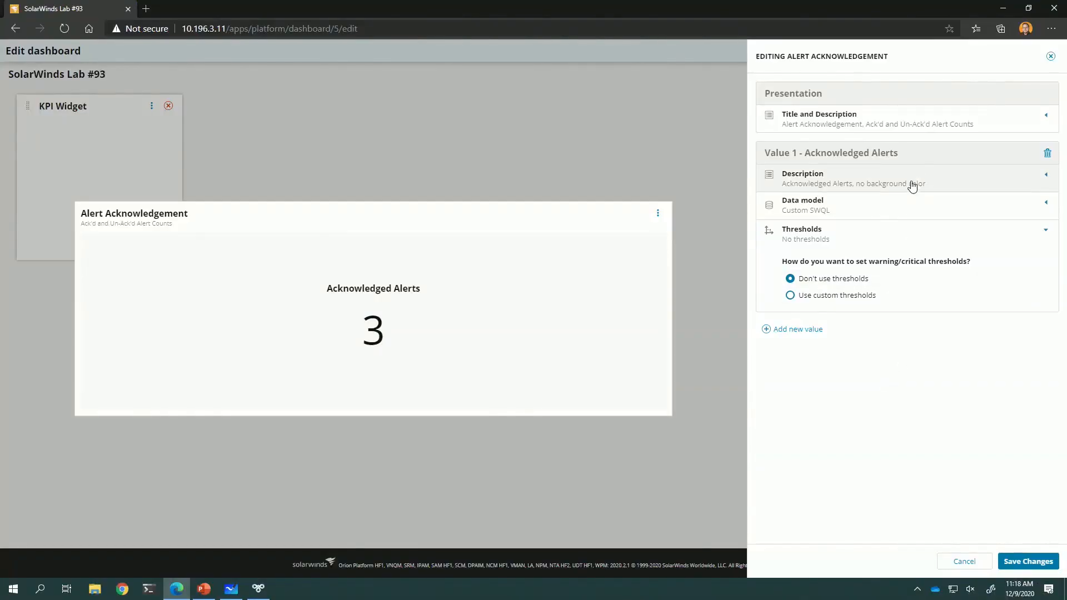
Step: Set the background color of the Acknowledged Alerts value to Blue
click(919, 184)
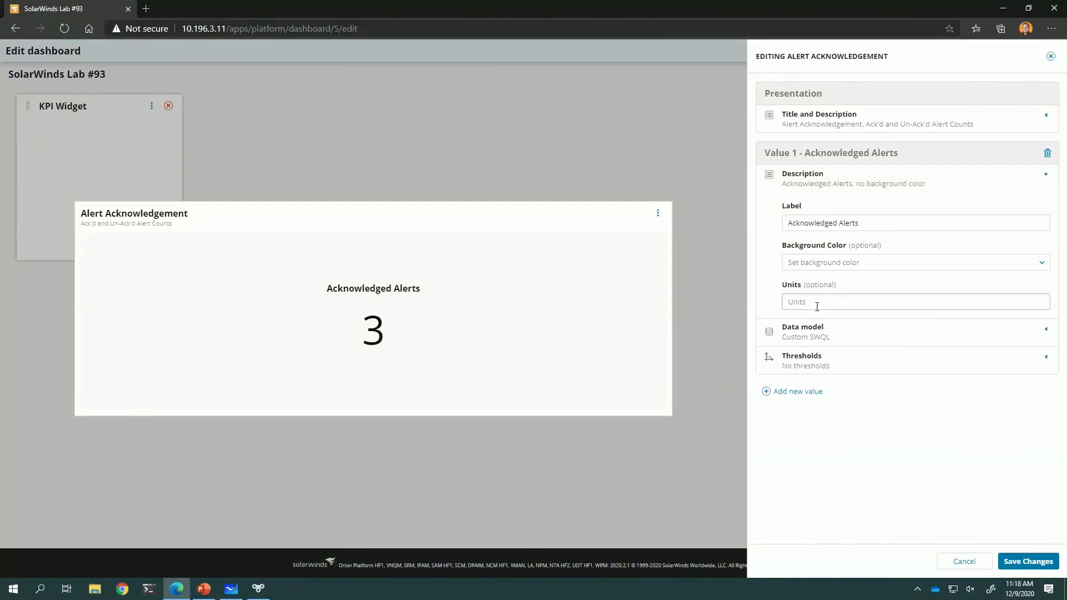
click(1042, 265)
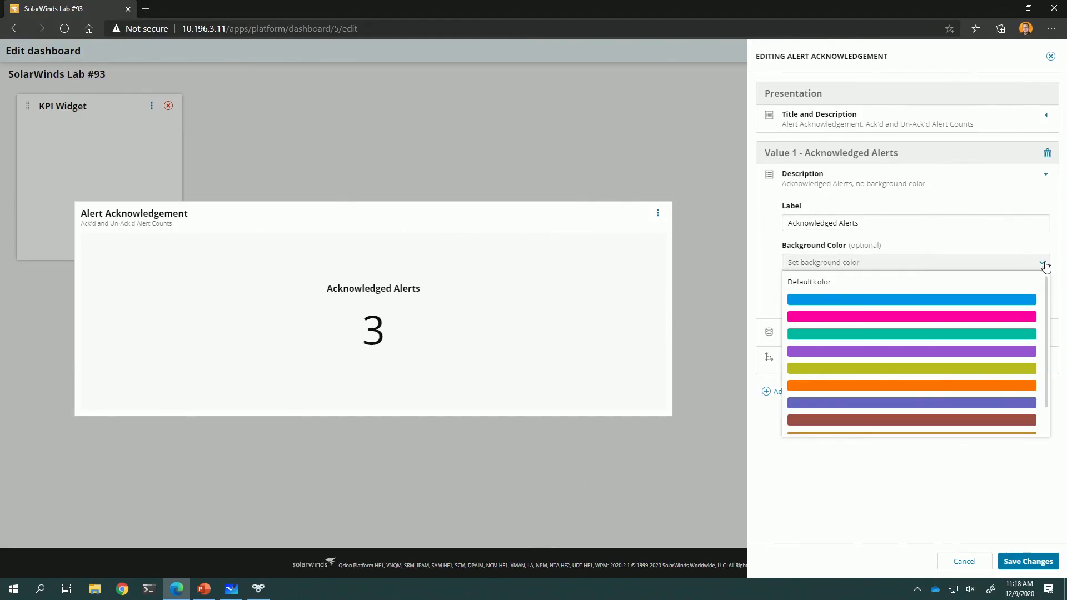
click(955, 303)
Step: Try "Units" as the unit text of the Acknowledged Alerts value and clear it again
click(824, 299)
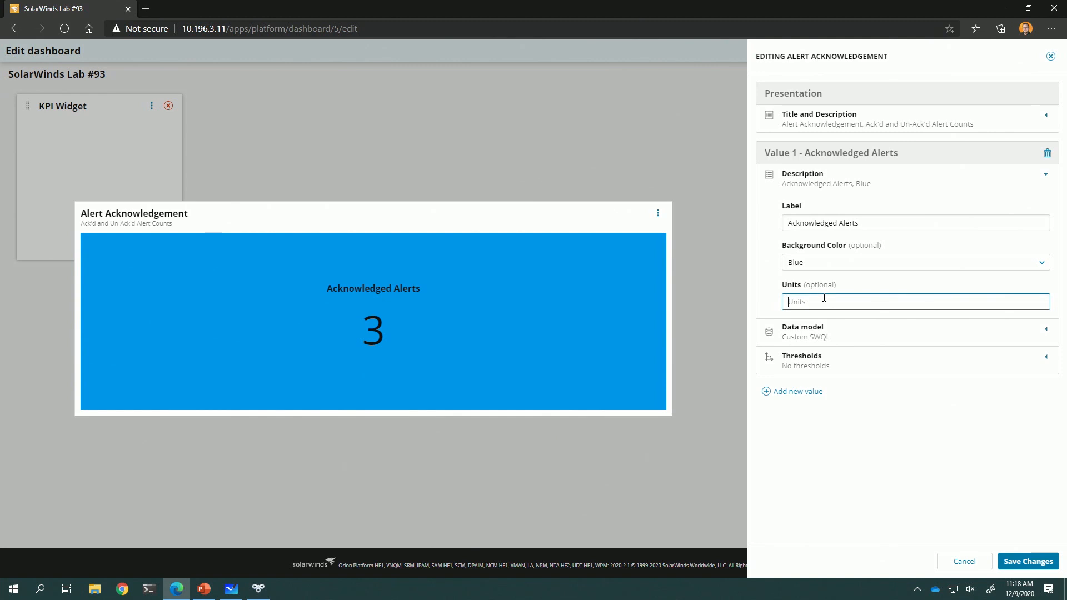
text(Units)
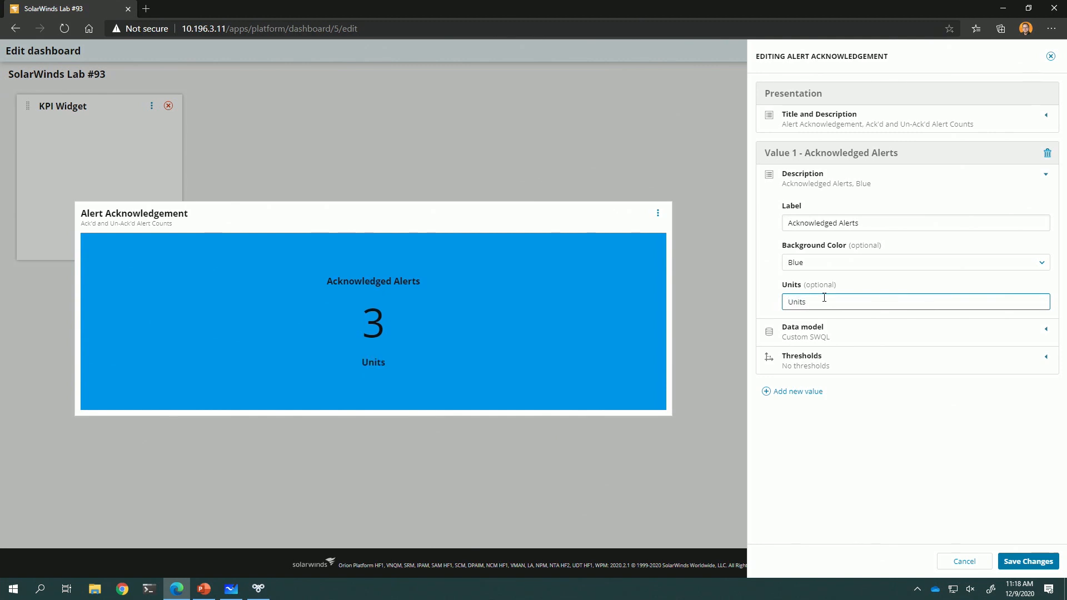
double_click(825, 299)
key(BackSpace)
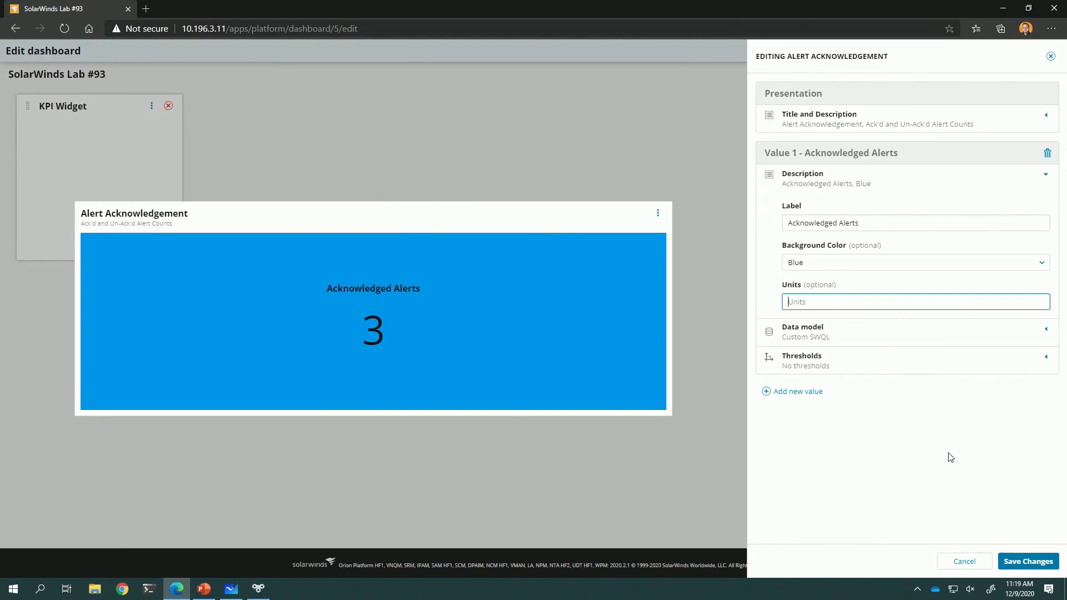
Step: Switch to SWQL Studio and copy the full Unacknowledged Alerts query from Query2
key(alt+Tab)
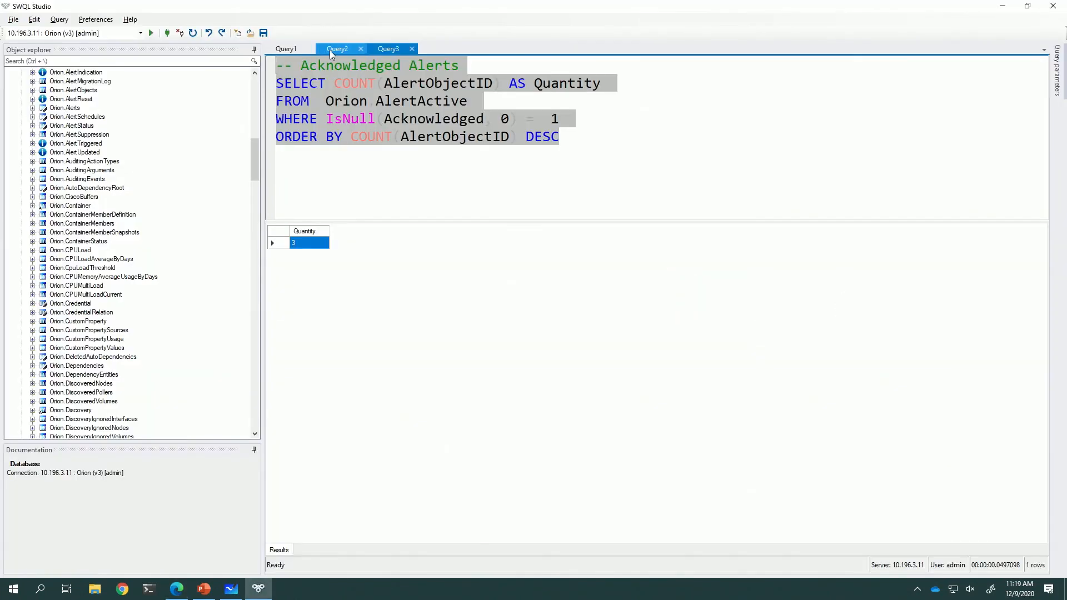
click(329, 50)
click(426, 120)
key(ctrl+a)
key(ctrl+c)
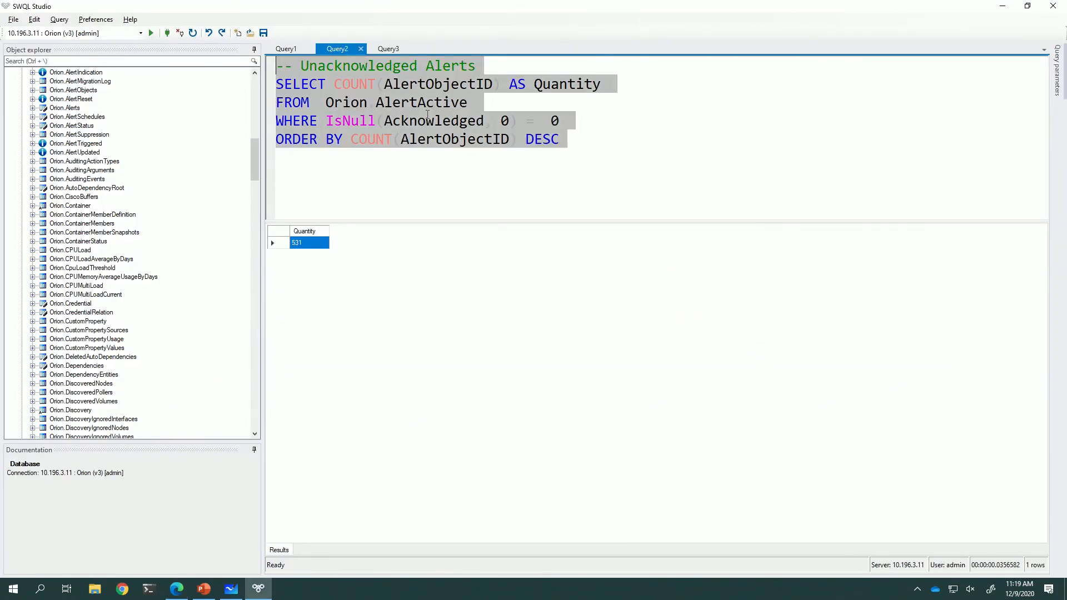
Step: Return to the dashboard editor, add a second value to the widget and label it "Unacknowledged Alerts"
key(alt+Tab)
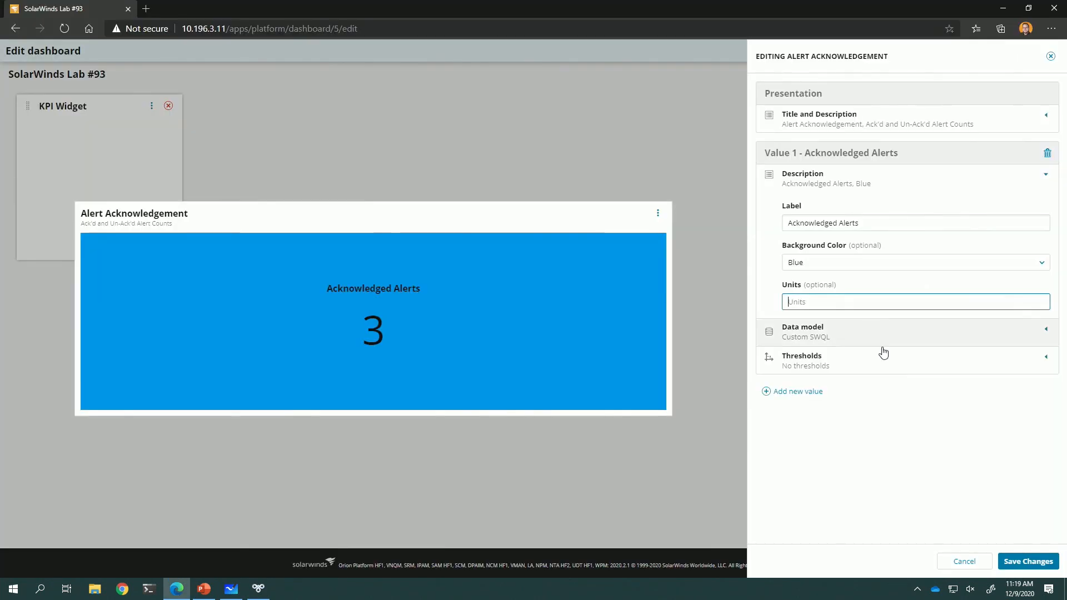
click(798, 392)
click(856, 429)
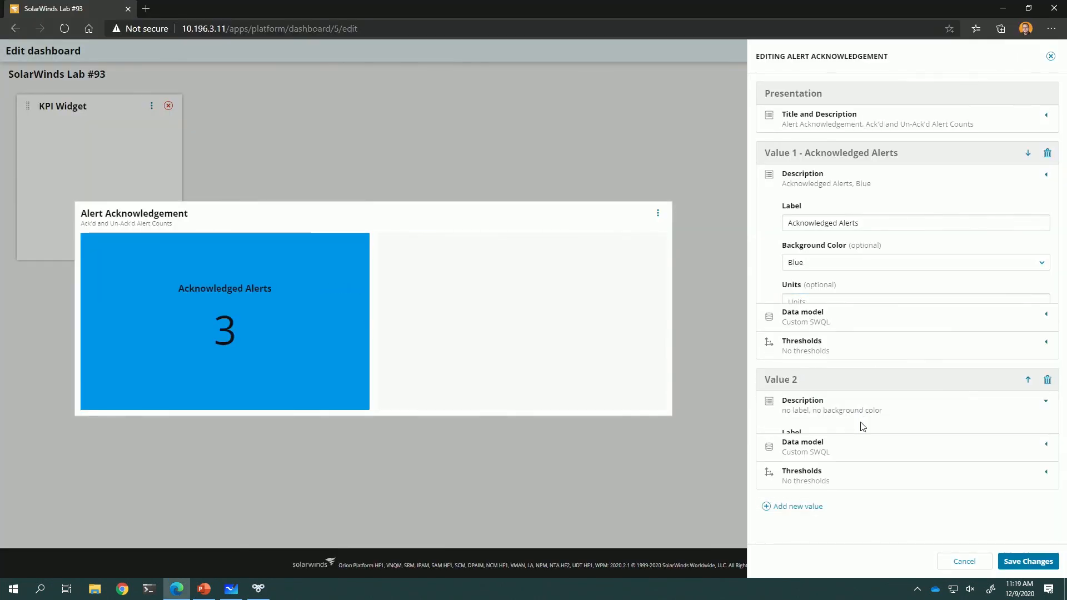
click(846, 336)
text(U)
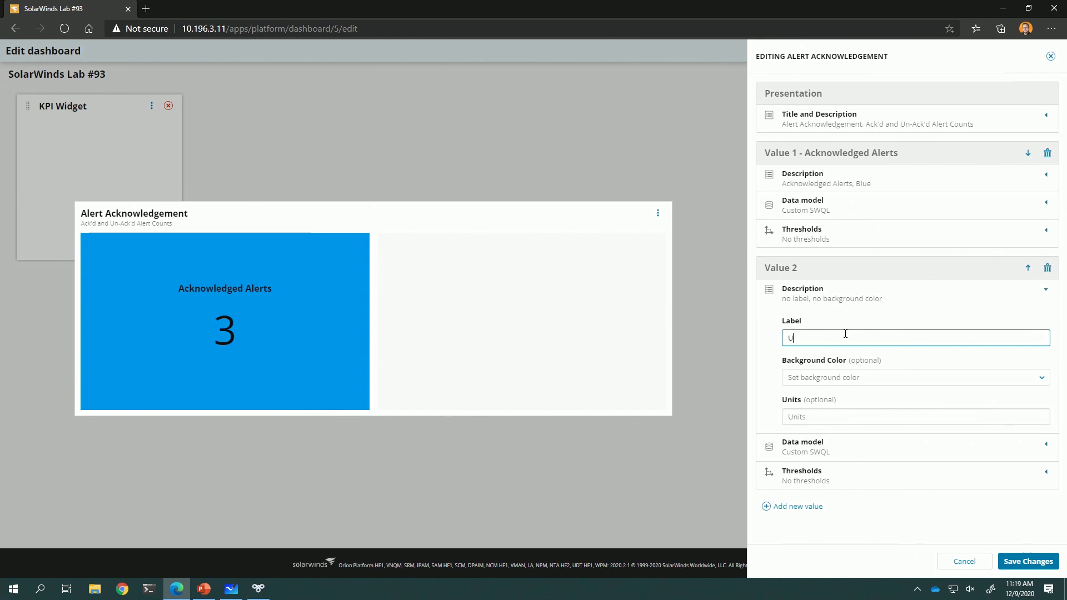
text(nacknowle)
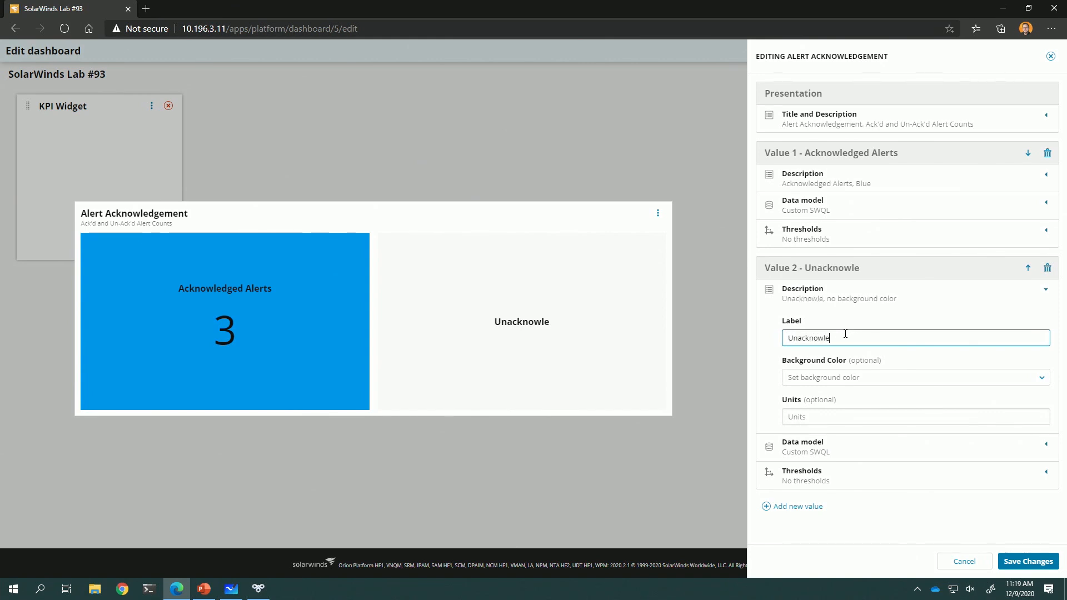
text(dged Alerts)
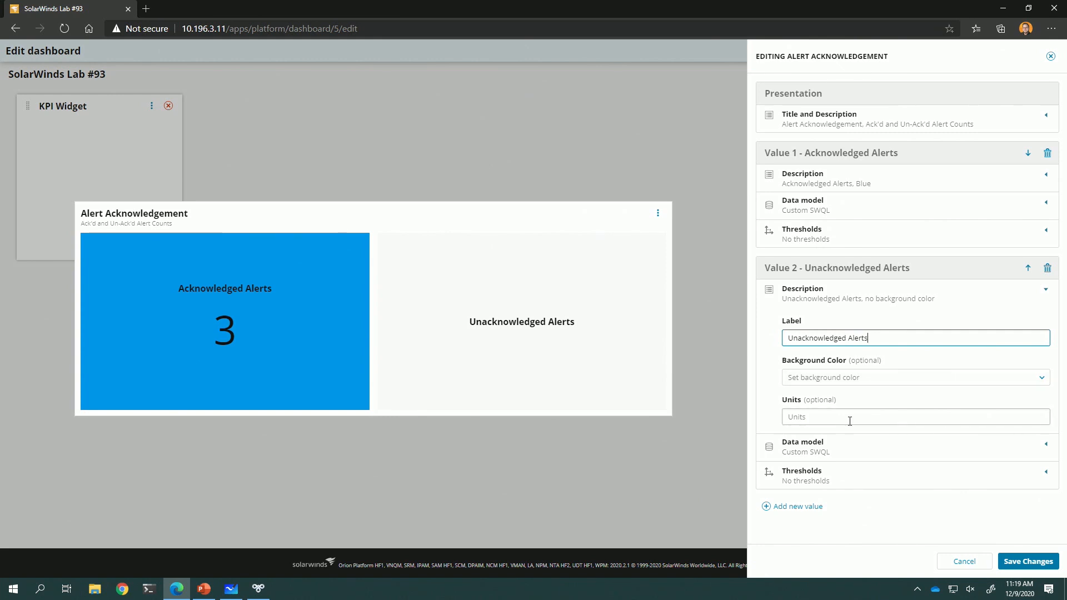
Step: Set the Unacknowledged Alerts data model to a hand-edited SWQL query, paste the copied query, preview its records and save the model
click(855, 450)
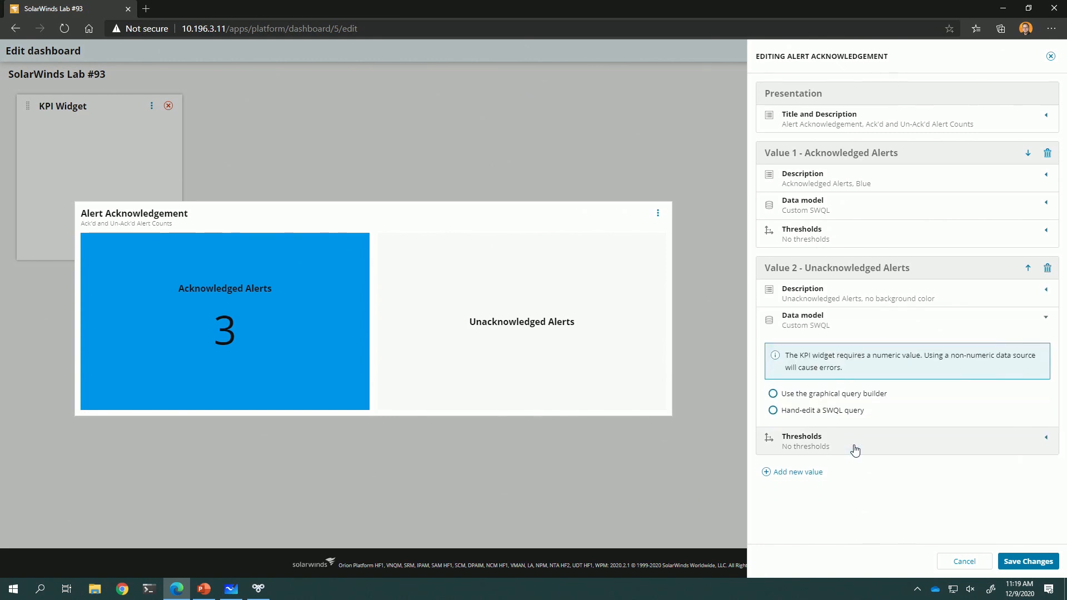
click(843, 417)
click(795, 431)
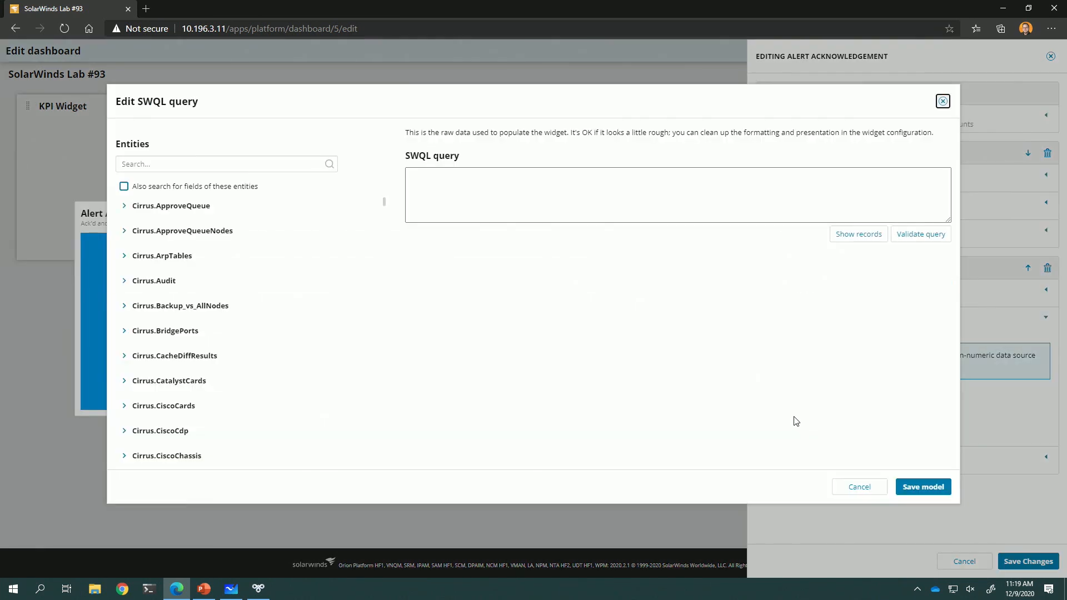
click(587, 177)
key(ctrl+v)
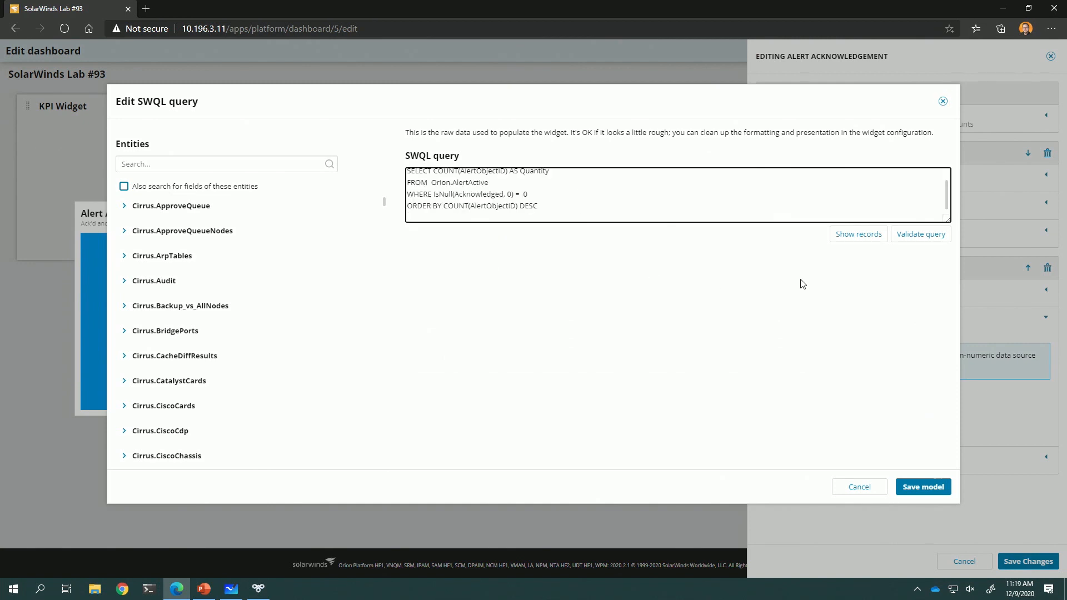
click(858, 234)
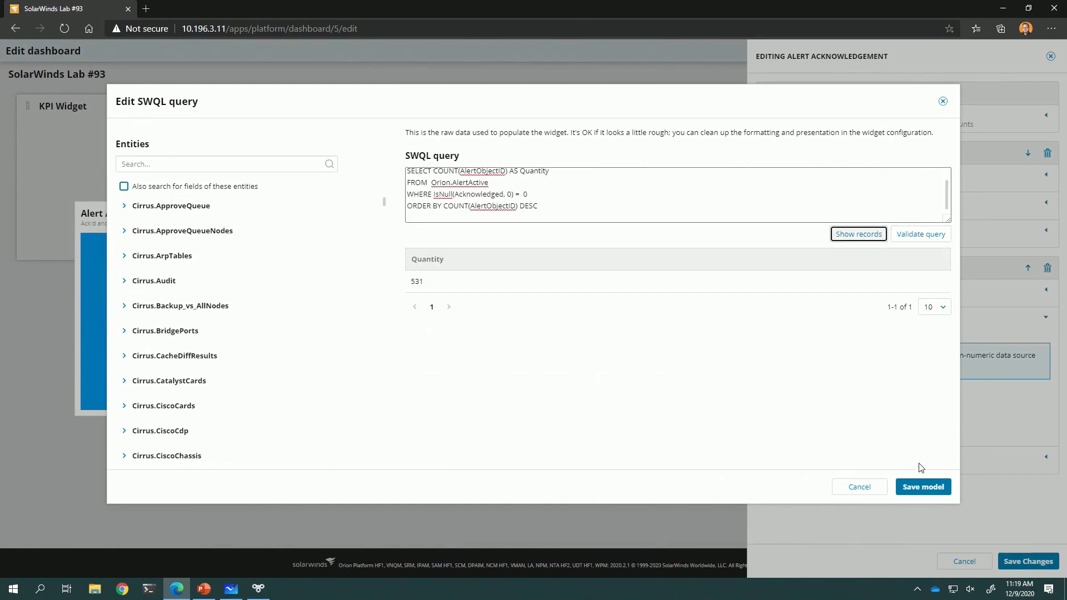
click(918, 487)
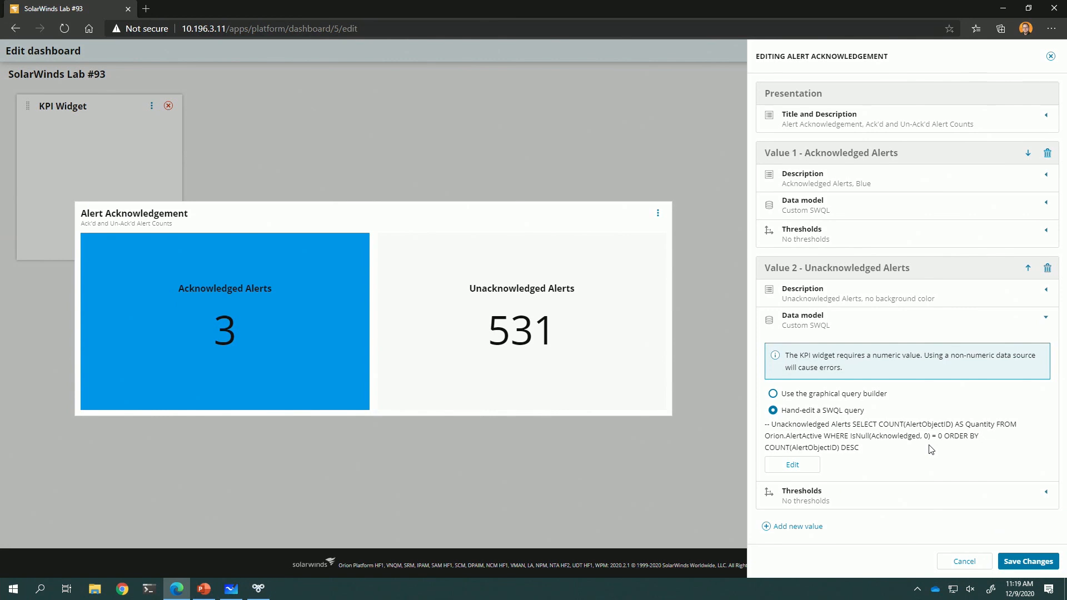
Step: Enable custom thresholds for Unacknowledged Alerts with a warning threshold of 250 and a critical threshold of 600
click(916, 498)
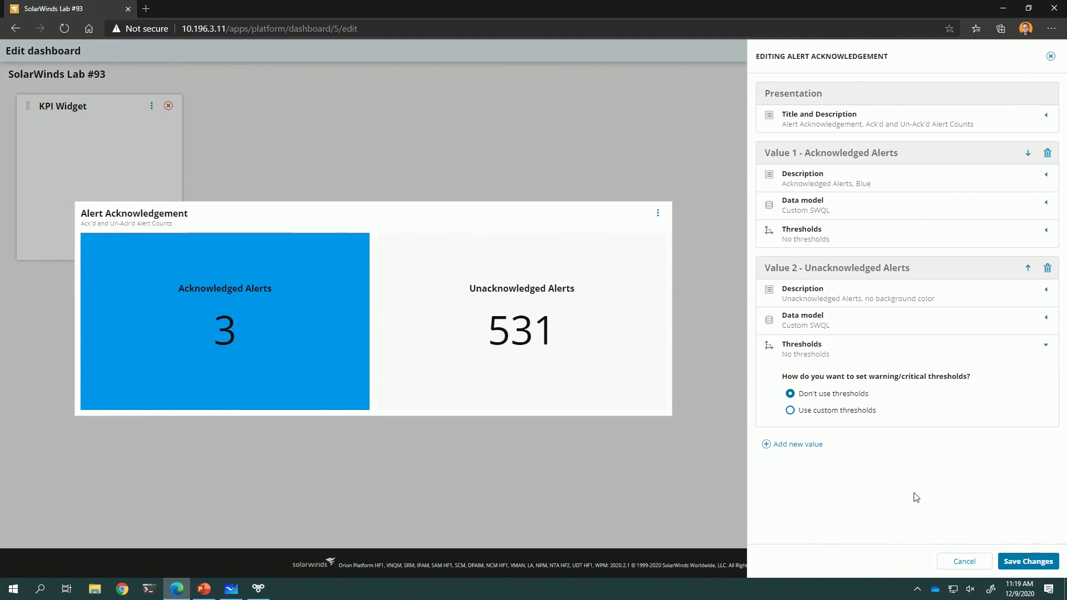
click(790, 410)
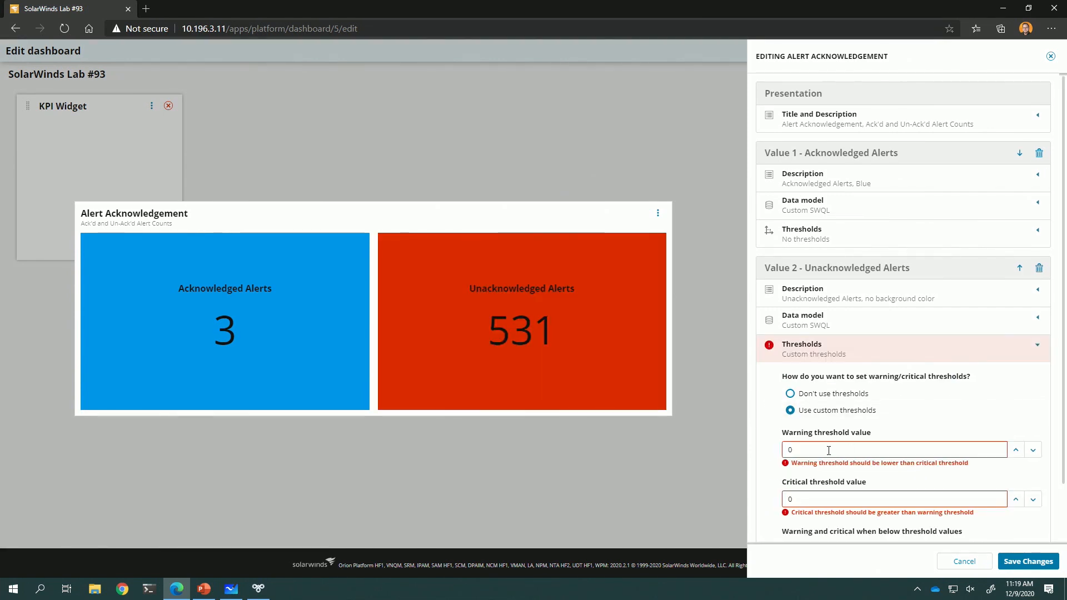
drag(825, 450, 772, 448)
text(250)
double_click(791, 496)
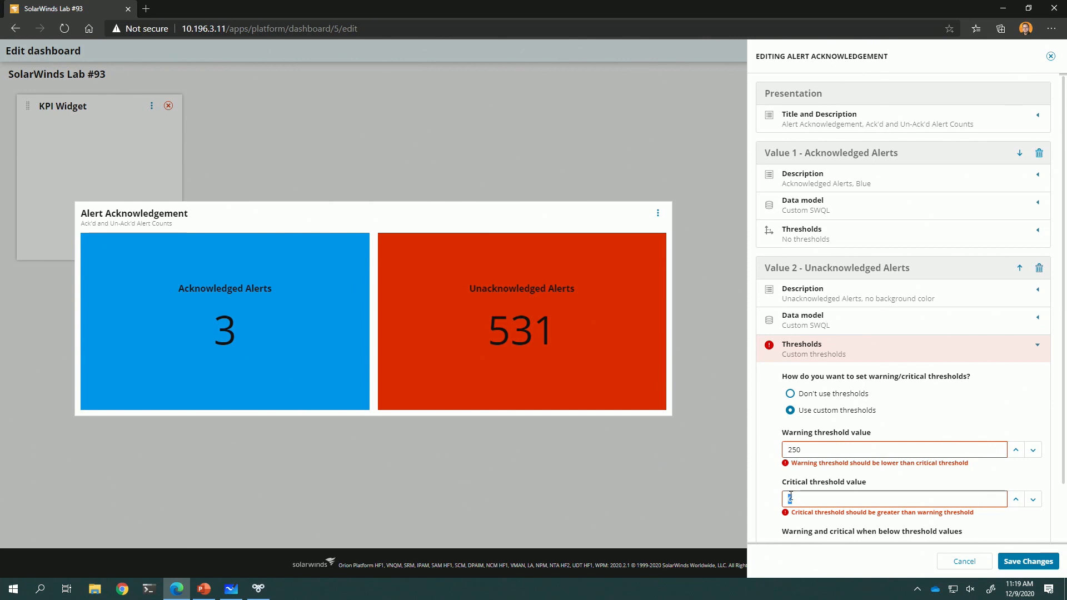
text(600)
Step: Change the critical threshold of the Unacknowledged Alerts value to 500
scroll(946, 399, down, 1)
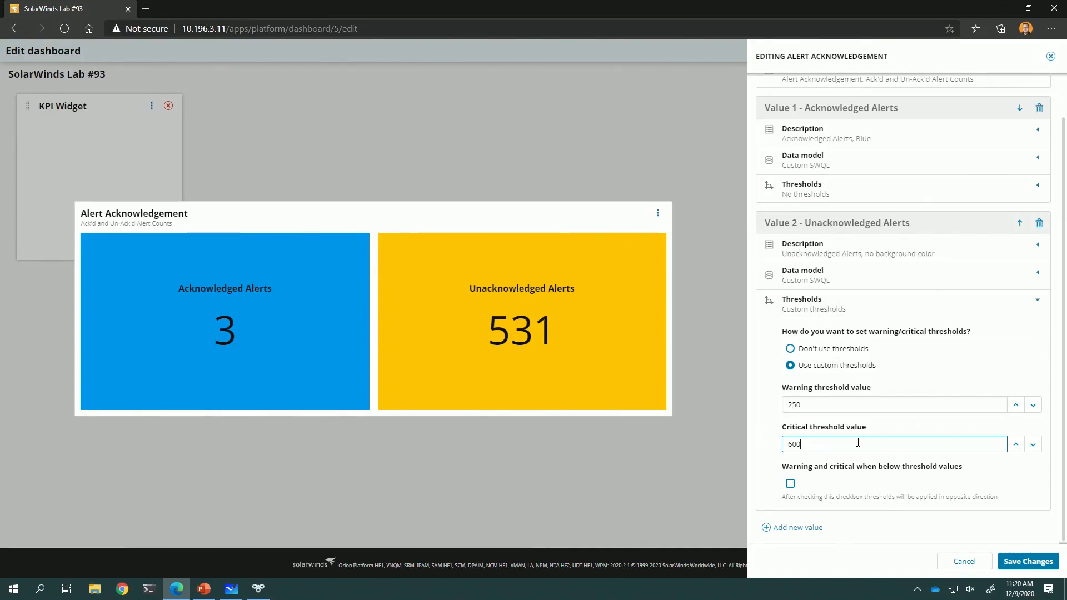
drag(826, 444, 781, 440)
text(500)
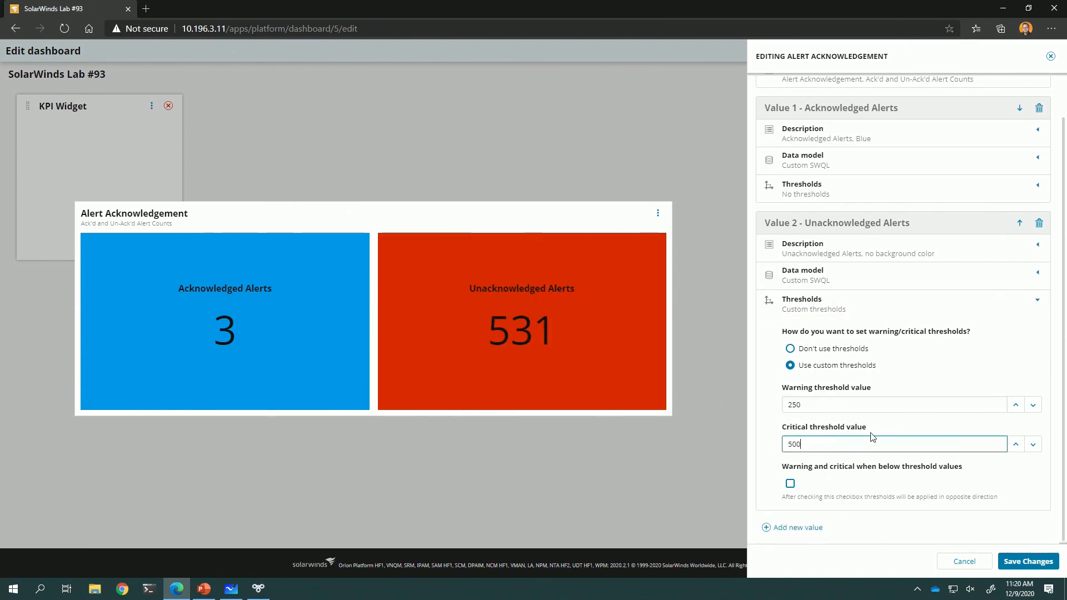
Step: Save the widget changes and widen the Alert Acknowledgement widget to about twice its width on the dashboard
click(1042, 562)
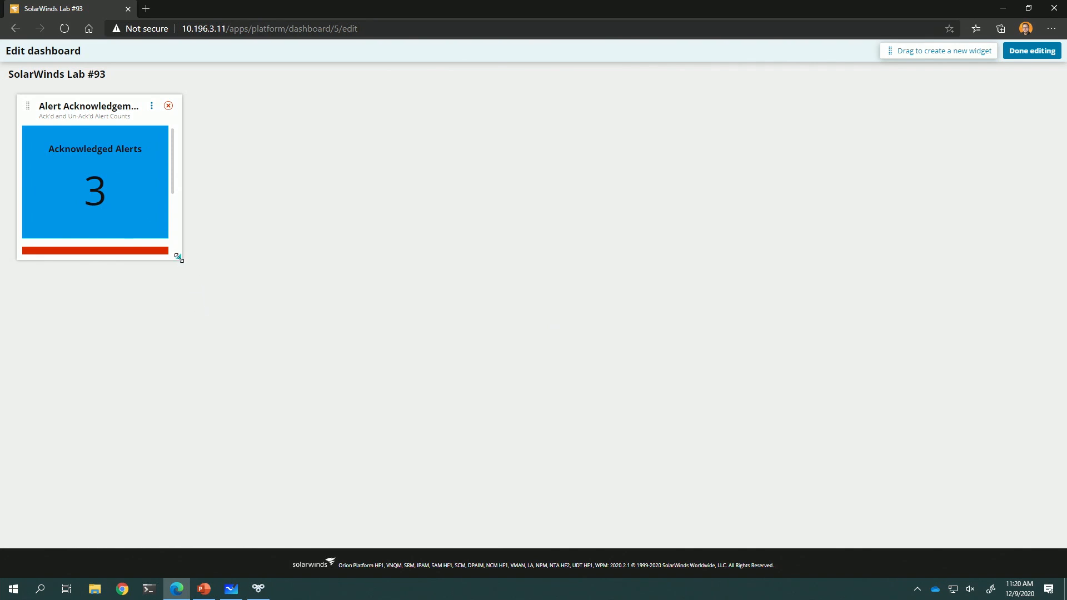
drag(178, 257, 353, 258)
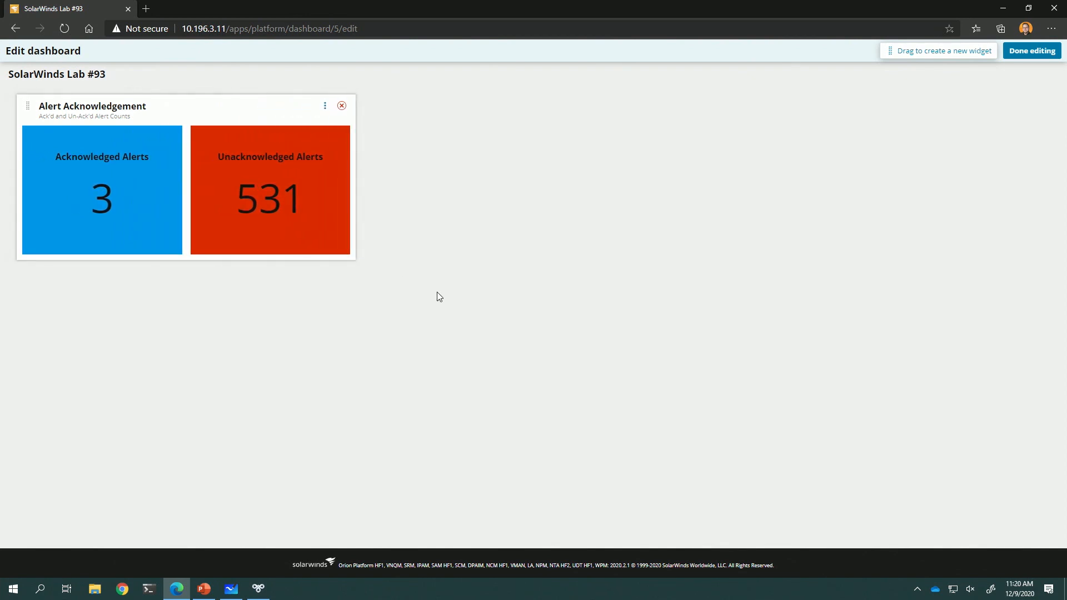
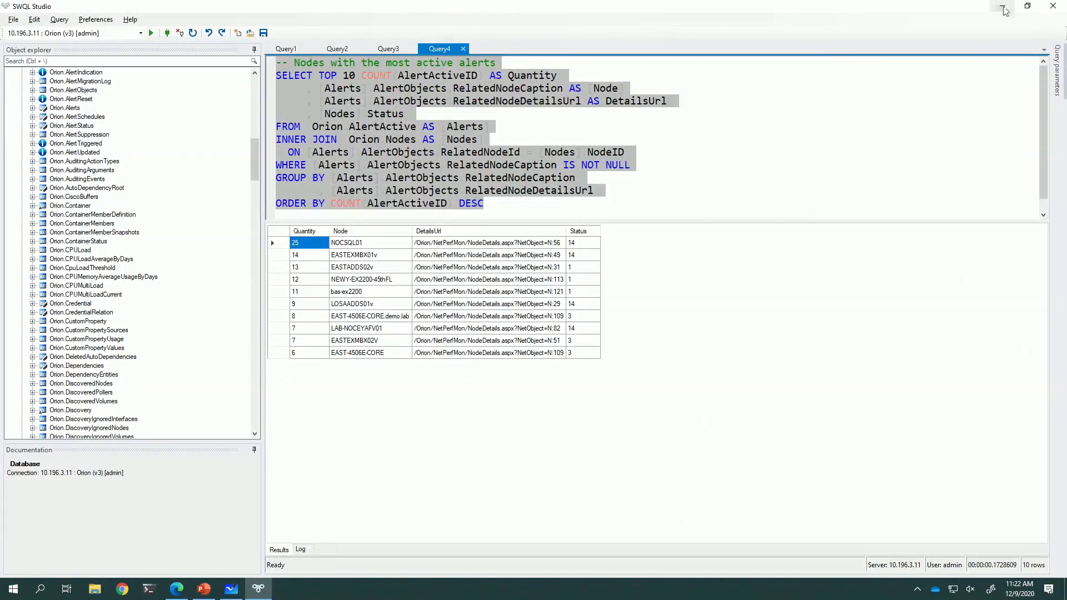
Step: Return from SWQL Studio to the dashboard, place a new widget below Alert Acknowledgement and open its configuration
click(1003, 7)
key(alt+Tab)
key(Tab)
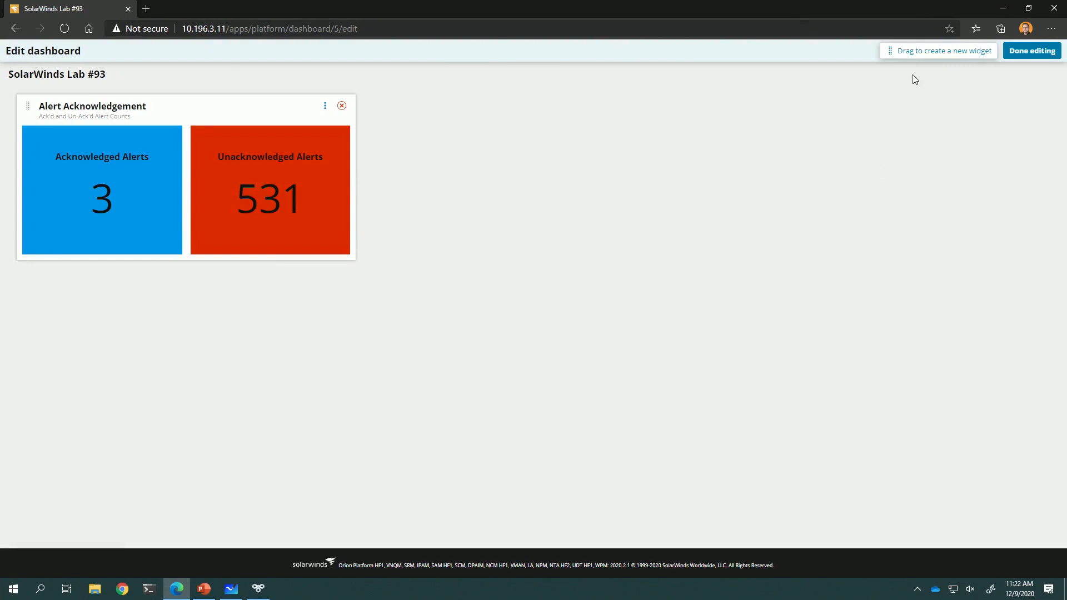
drag(923, 50, 71, 295)
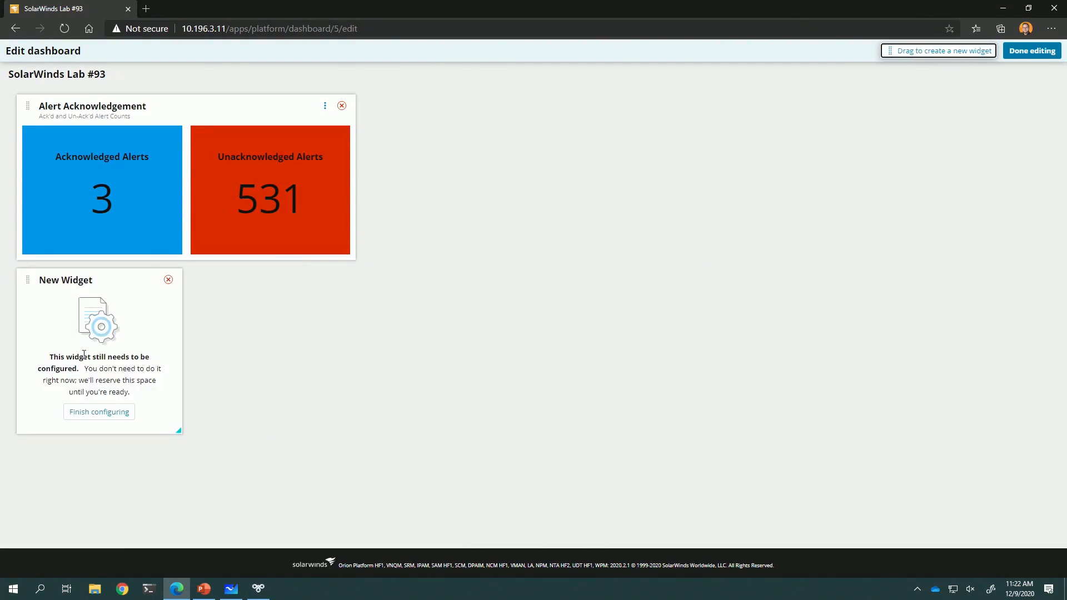
click(99, 414)
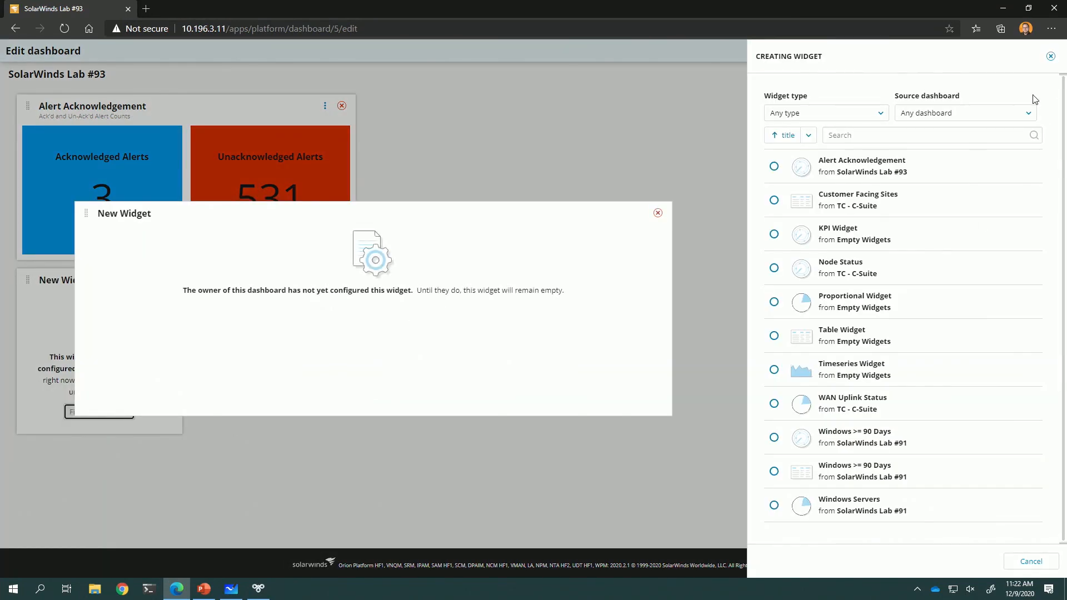
Step: Filter the available widgets to the source dashboard Empty Widgets and the type Table widget
click(1025, 113)
click(938, 146)
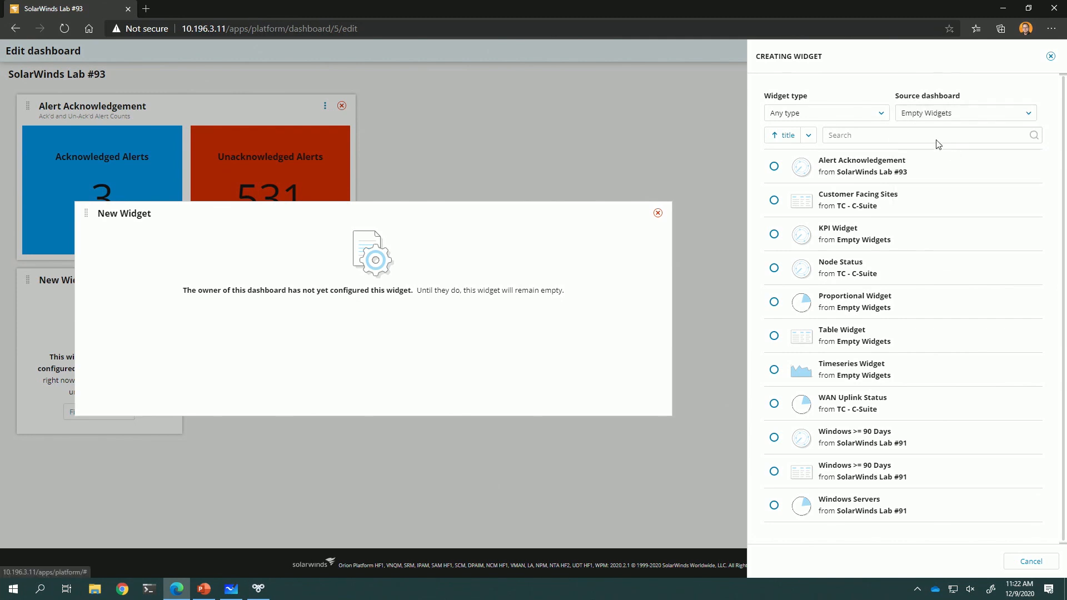
click(859, 115)
click(814, 200)
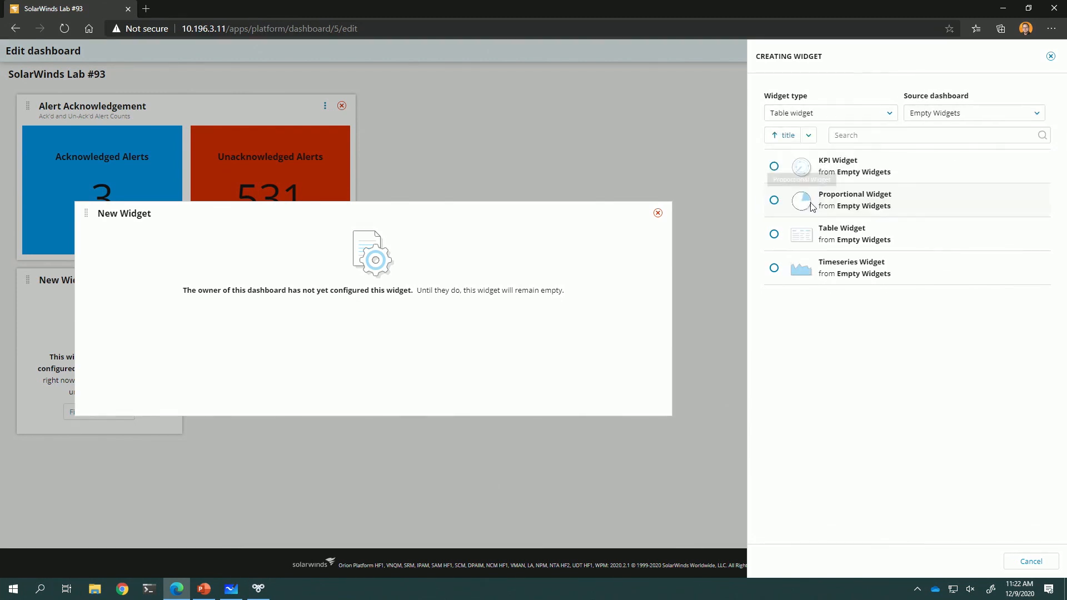
Step: Create the empty Table Widget on the dashboard and open it for editing
click(821, 170)
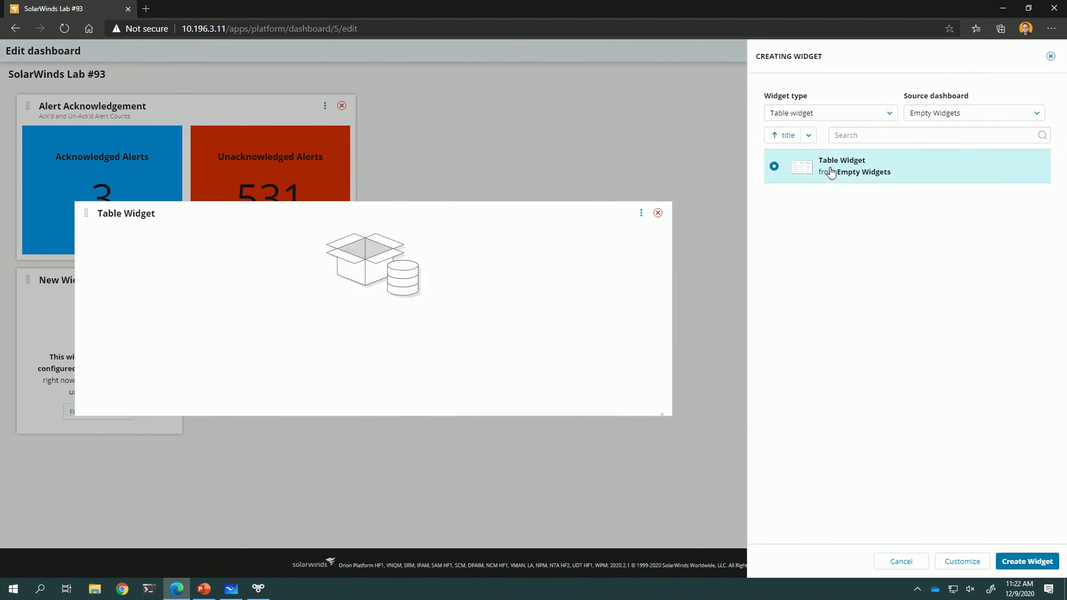
click(1030, 562)
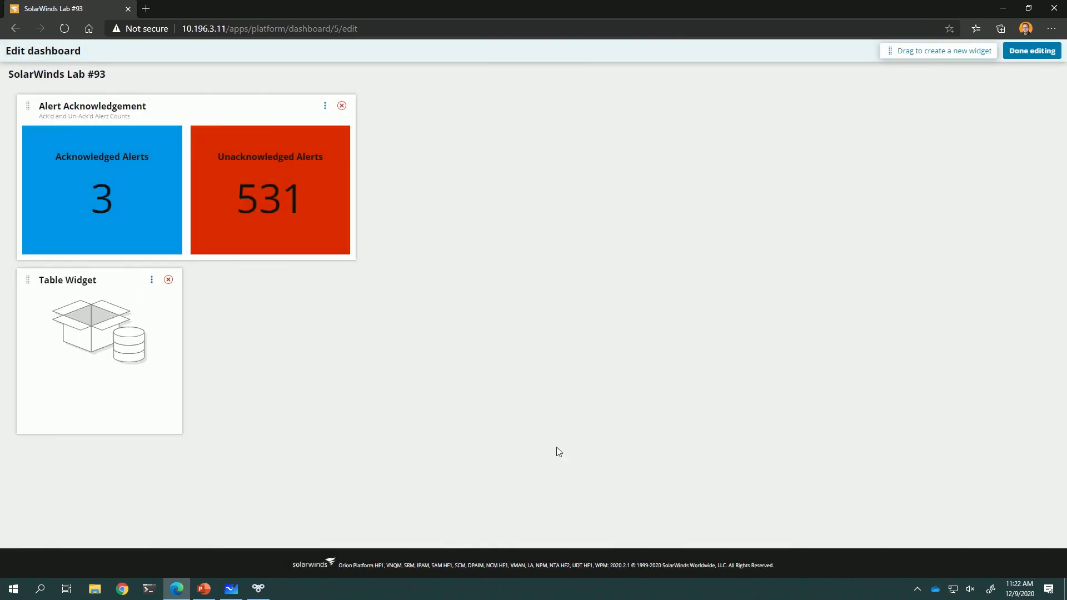
click(153, 281)
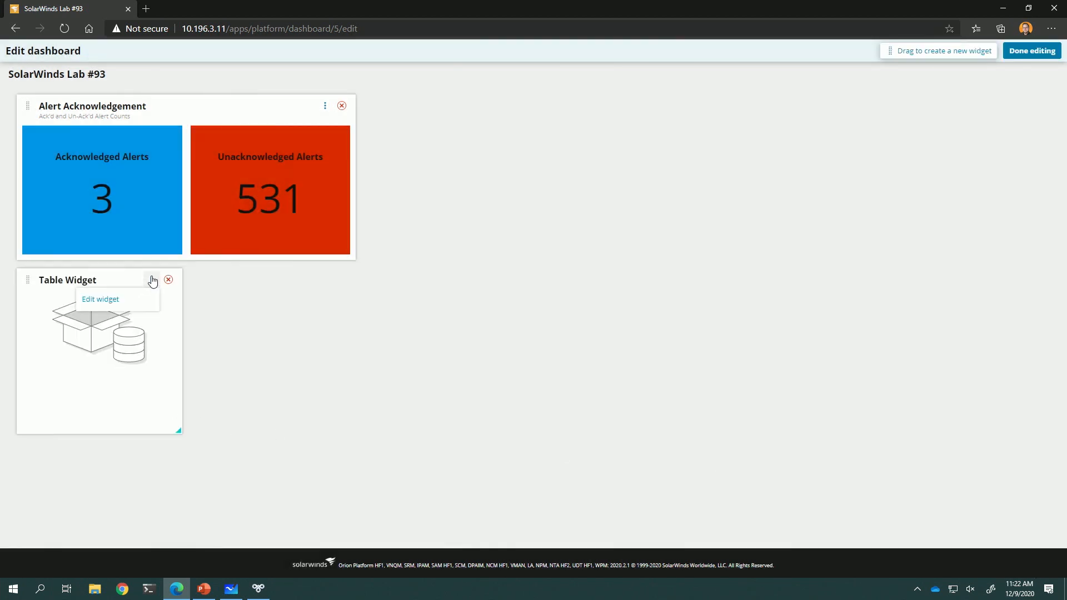
click(140, 300)
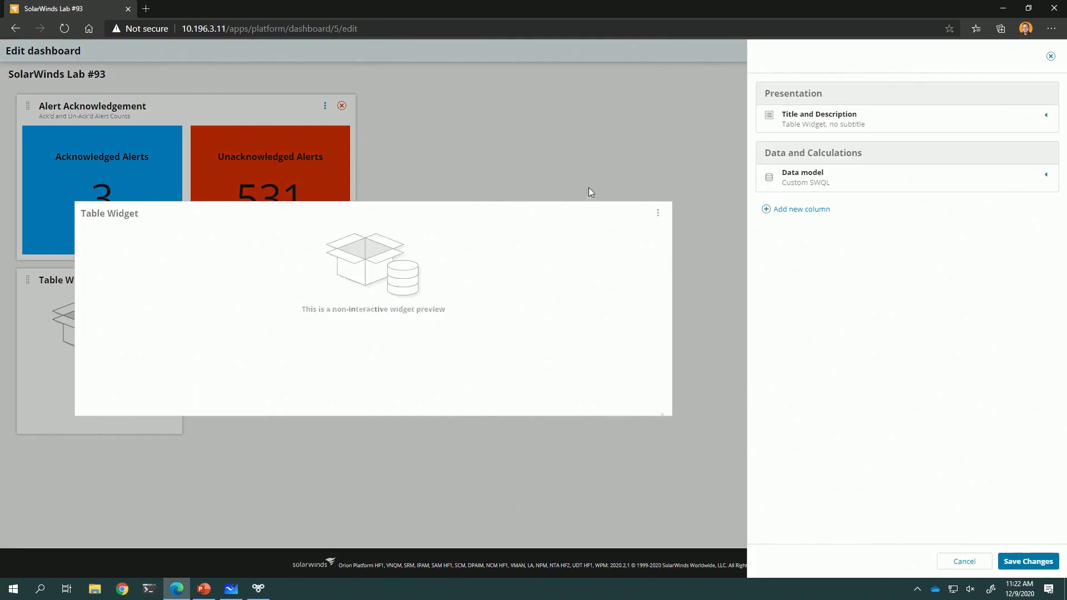
Step: Set the table widget's title to "Chattiest Nodes based on Alert Count"
click(902, 124)
click(840, 165)
drag(841, 165, 770, 160)
text(Ch)
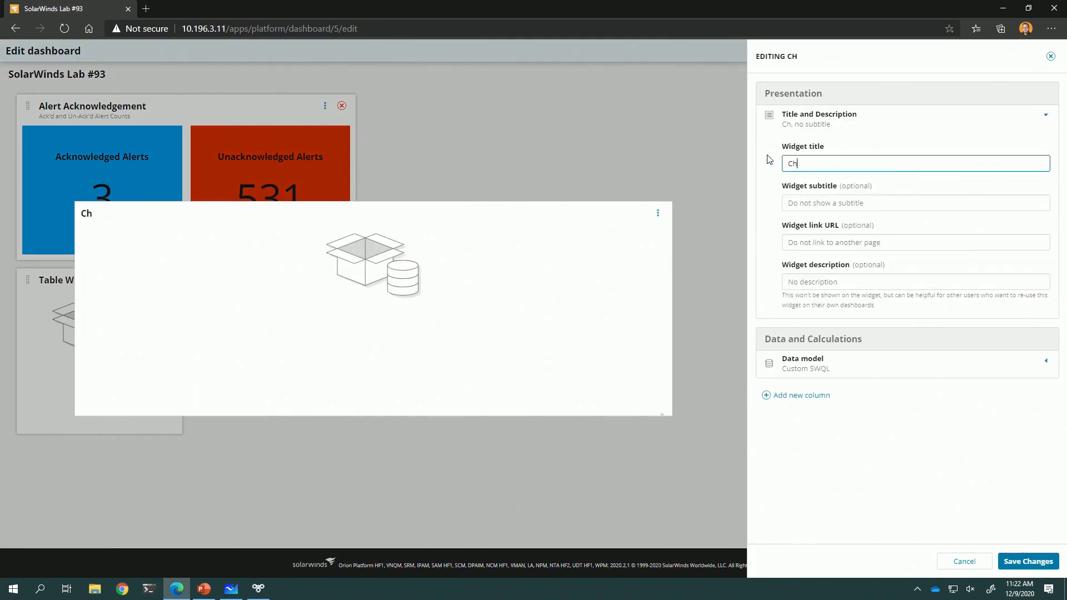
text(attiest)
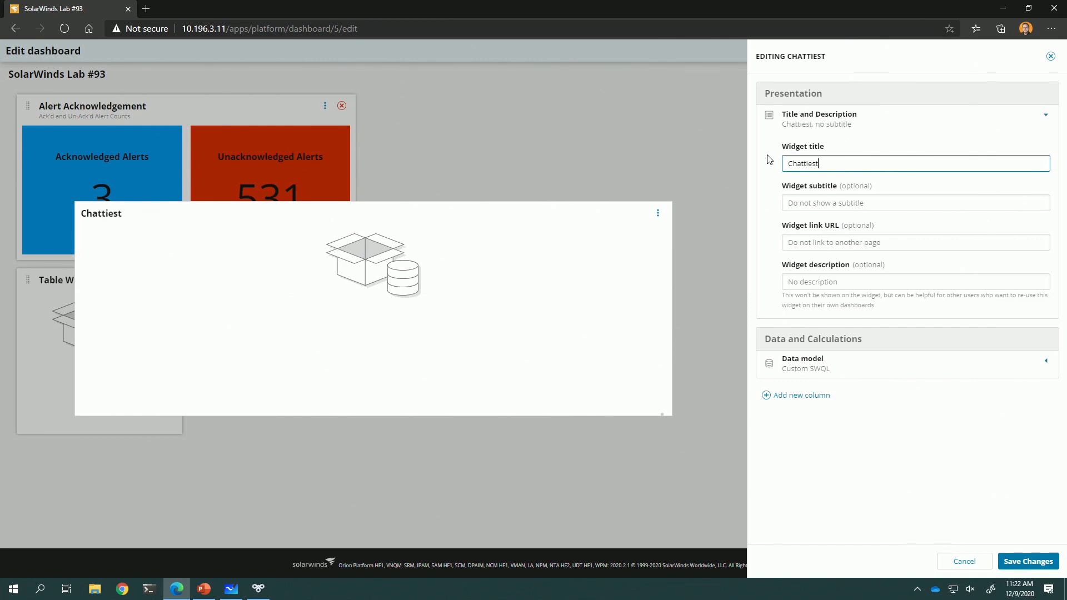
text( Nodes )
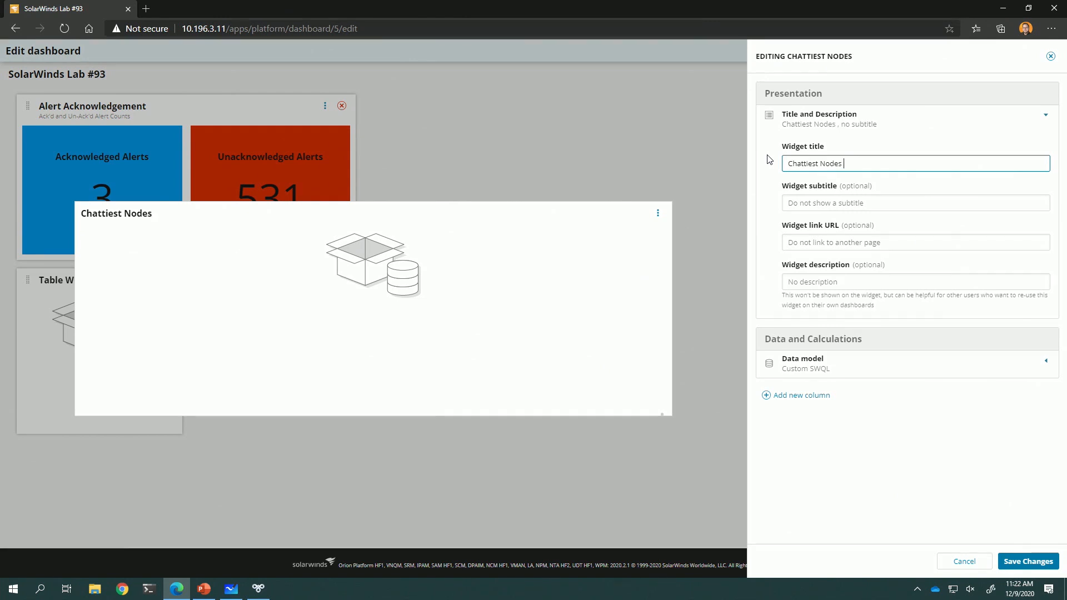
text(based on Alert Count)
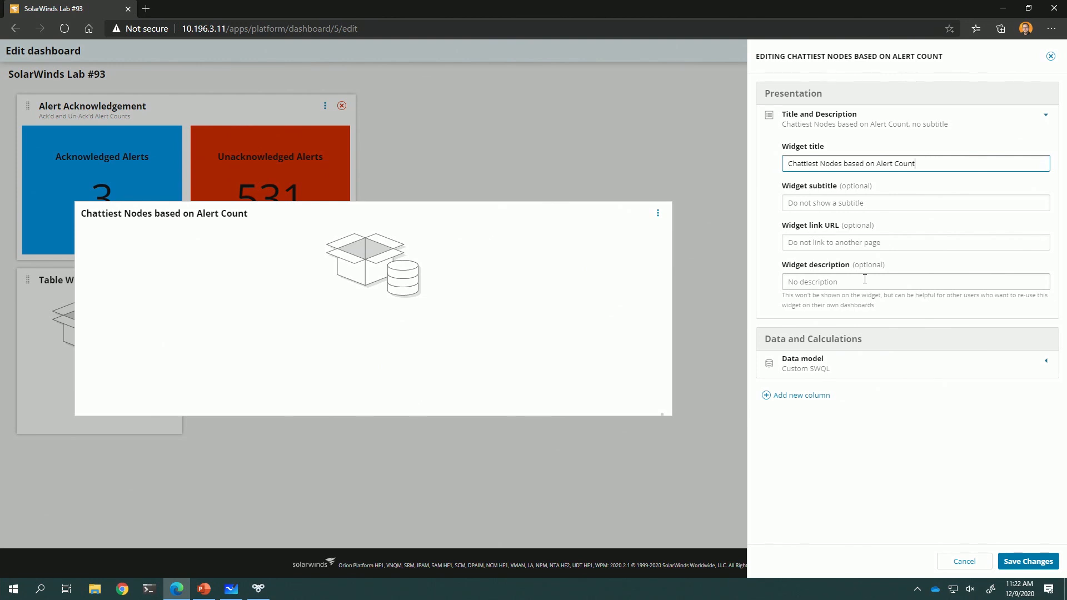
Step: Set the widget's data model to a hand-edited SWQL query and paste in the copied query for the top 10 nodes with the most active alerts
click(824, 365)
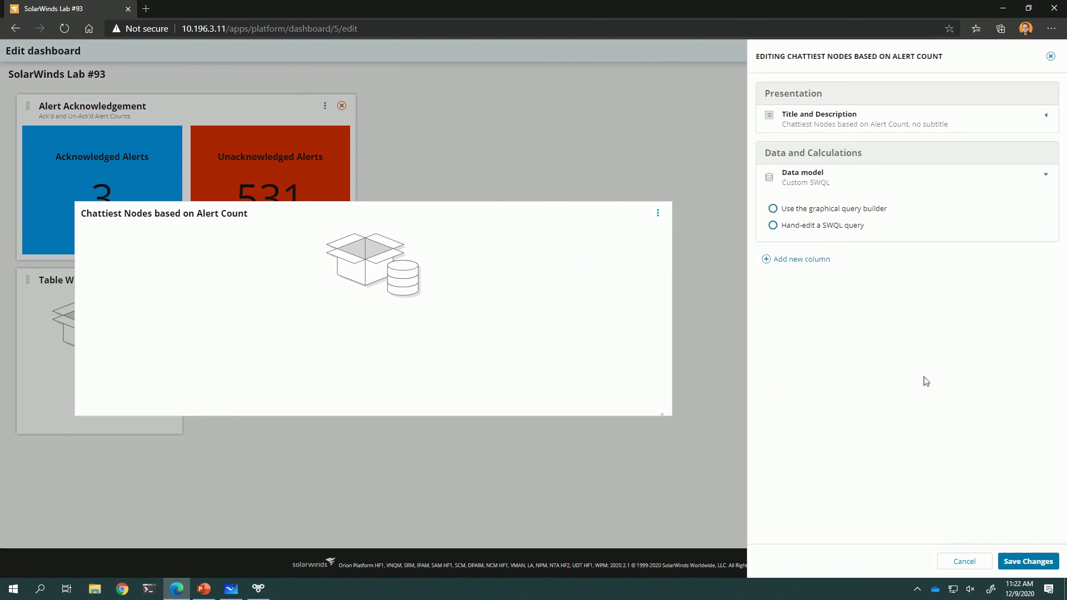
click(804, 226)
click(803, 253)
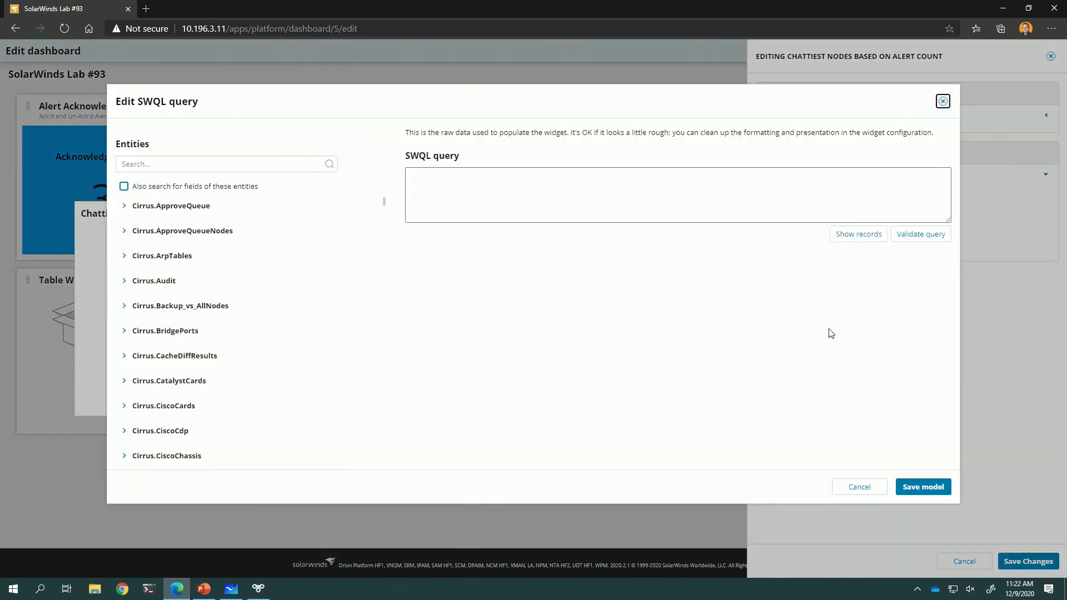
click(523, 173)
key(ctrl+v)
Step: Validate the pasted SWQL query, review its records and save the data model
click(923, 236)
click(859, 234)
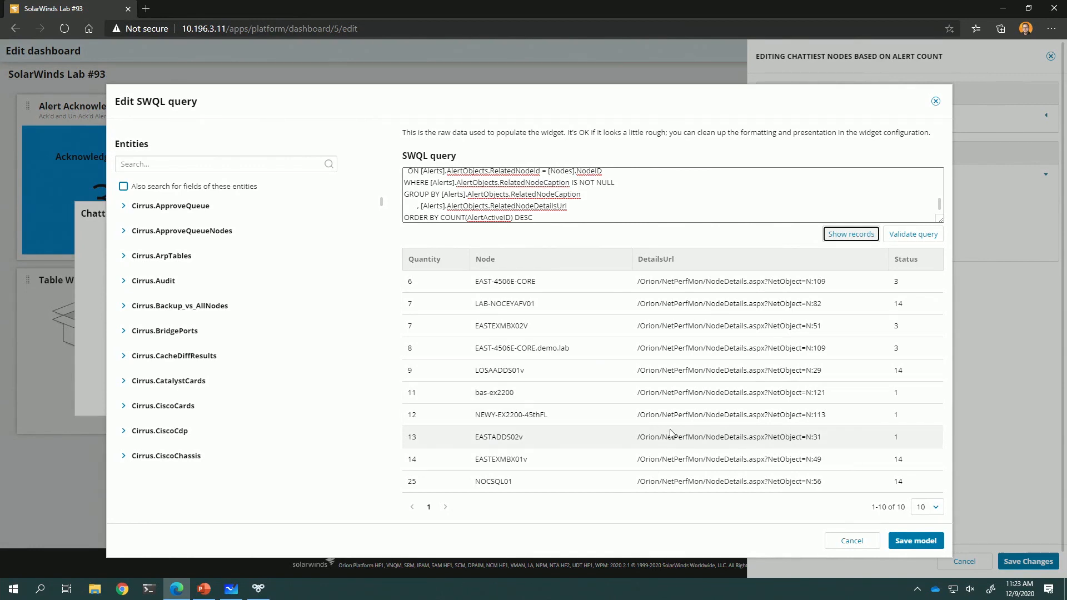
scroll(806, 455, down, 1)
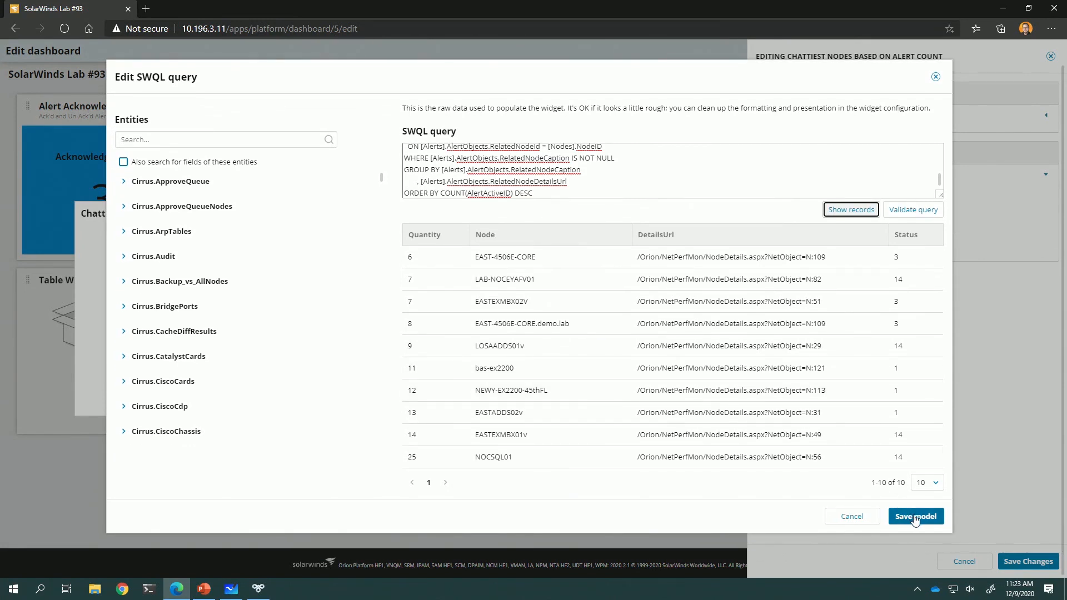
scroll(656, 184, up, 2)
scroll(656, 181, up, 2)
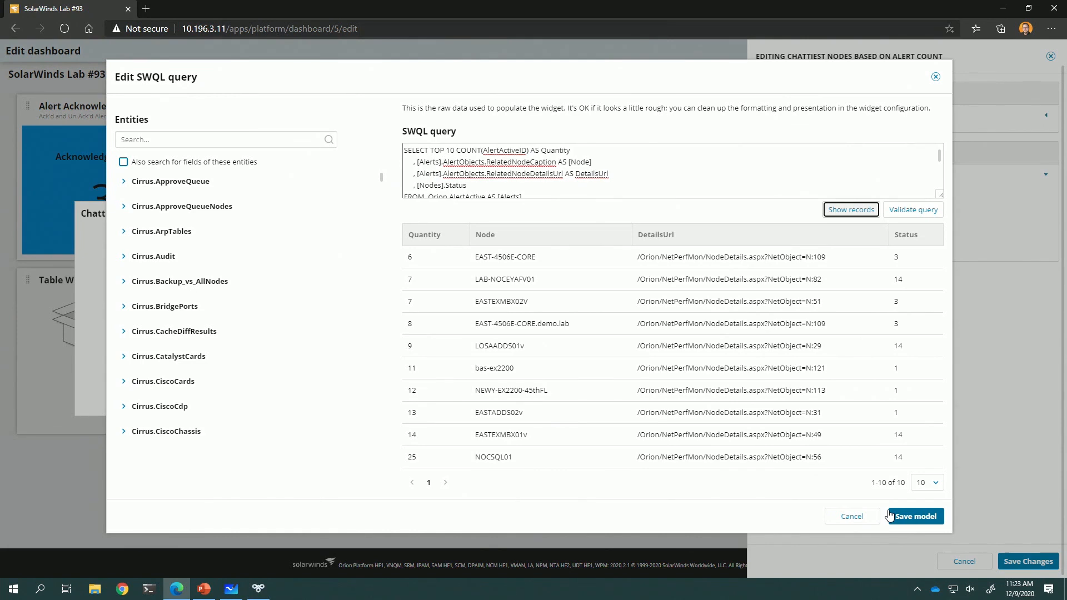
click(925, 518)
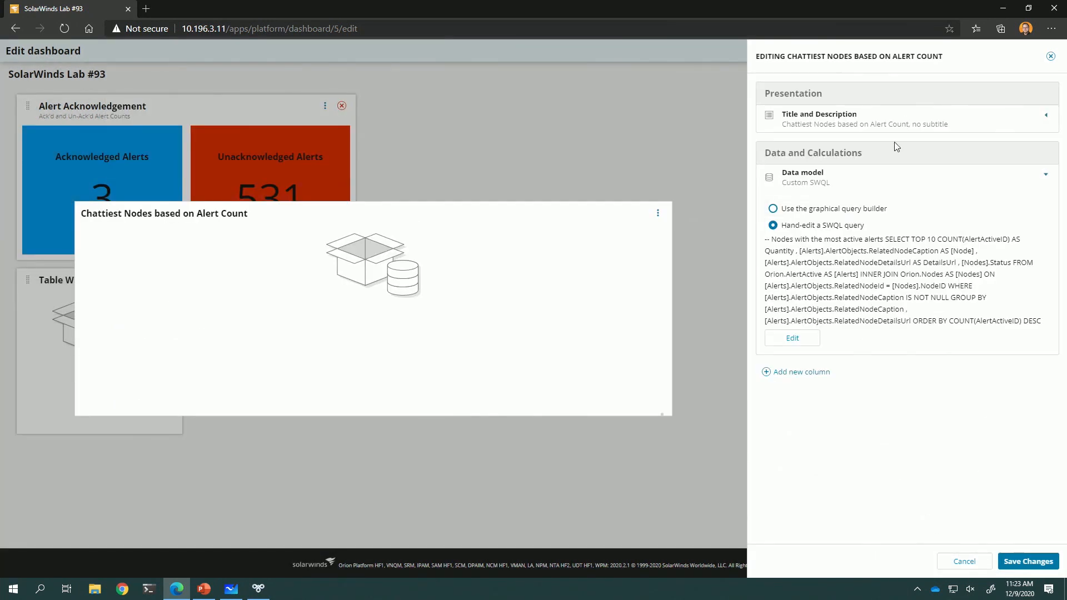
Step: Set the table widget's subtitle to "Top 10 Nodes"
click(867, 122)
click(855, 203)
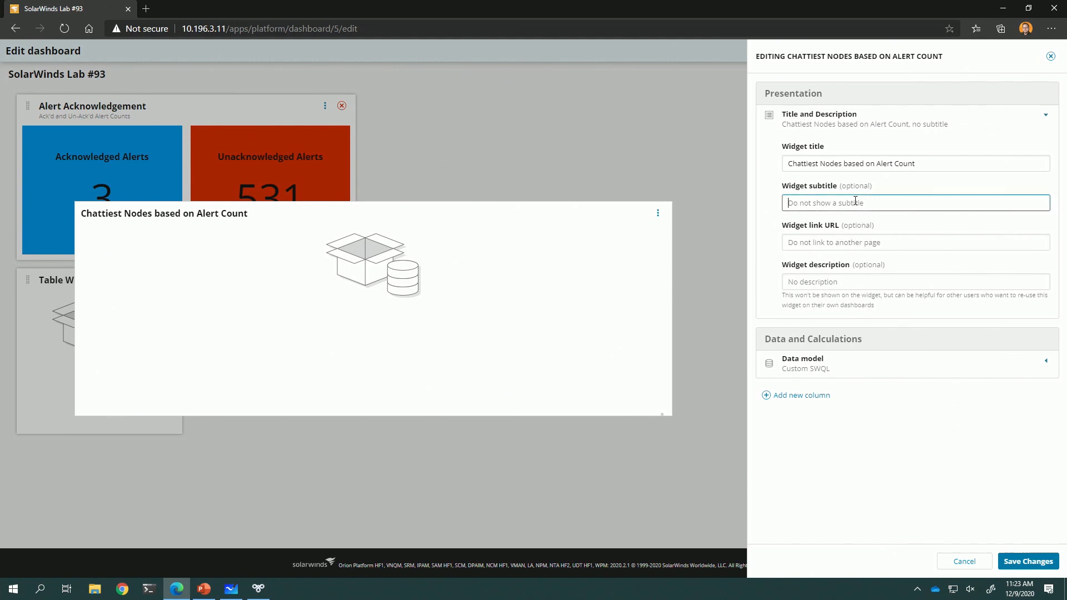
text(Top)
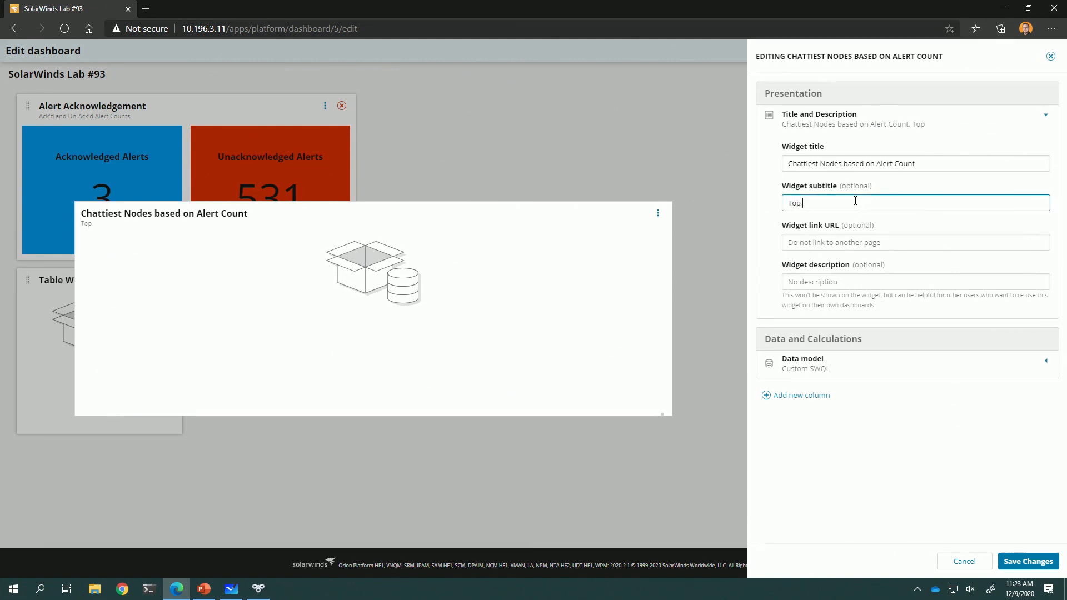
text( 10 Nodes)
Step: Add a first column labelled "Node Name" that shows the Node value with no formatter
click(800, 397)
click(969, 430)
click(869, 281)
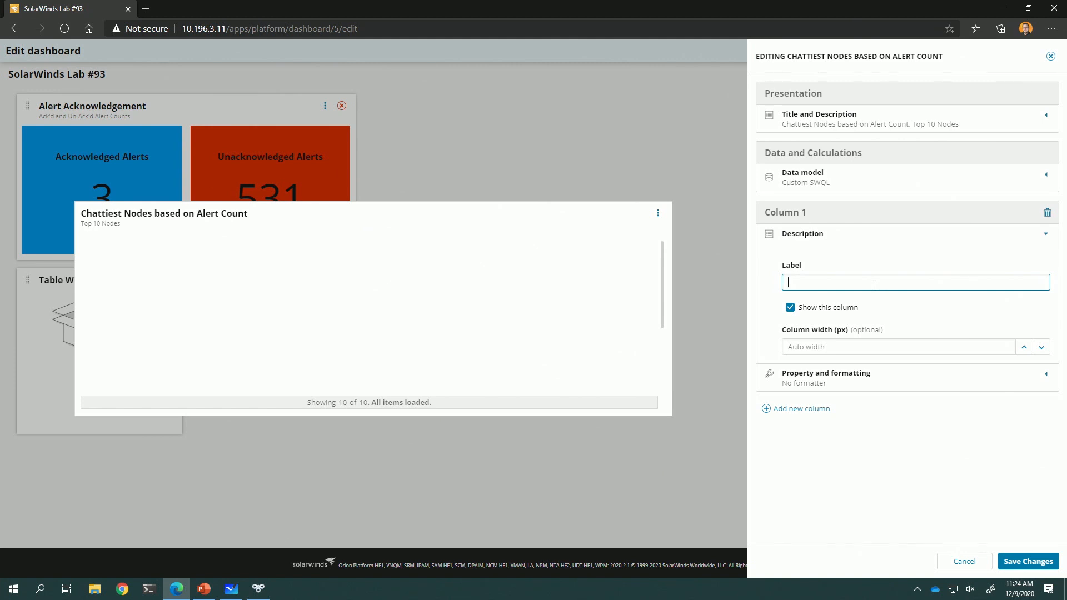
text(Node Name)
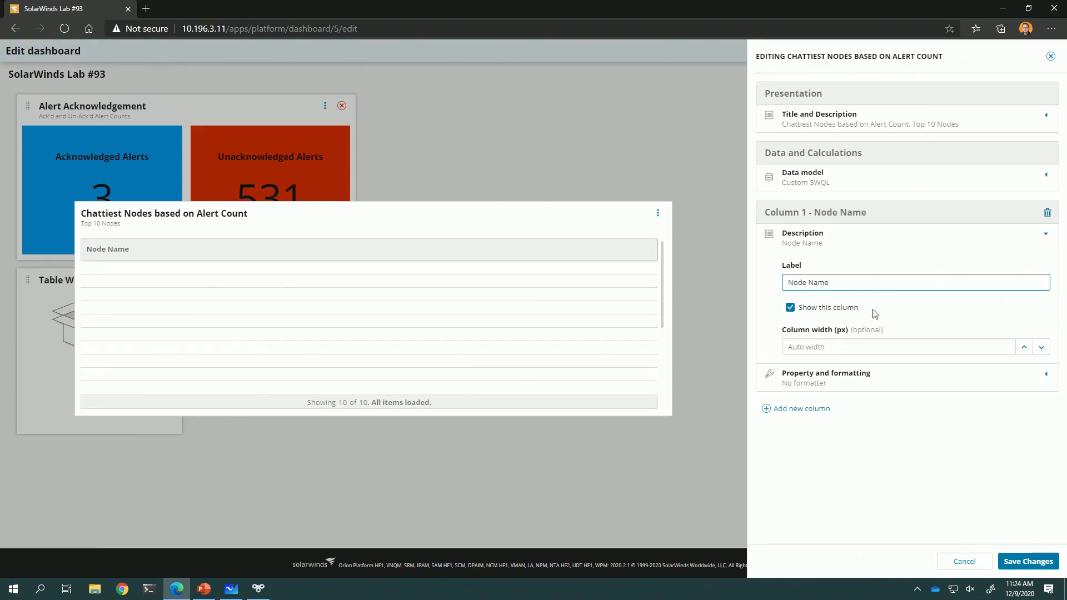
click(865, 381)
click(906, 350)
click(862, 389)
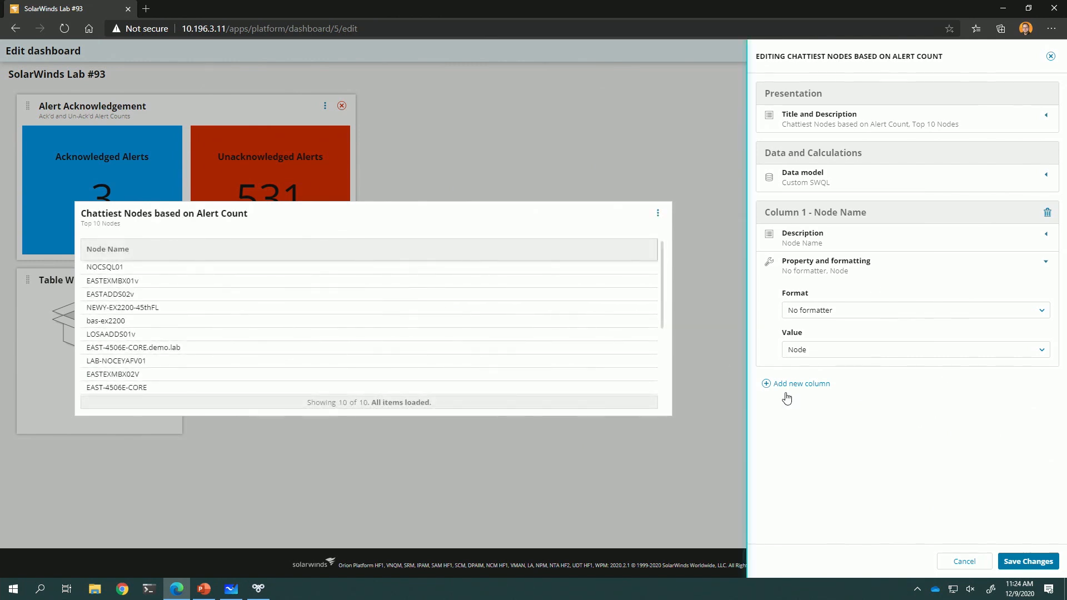
Step: Add a second column labelled "Alert Count" that shows the Quantity value with no formatter
click(809, 385)
click(854, 410)
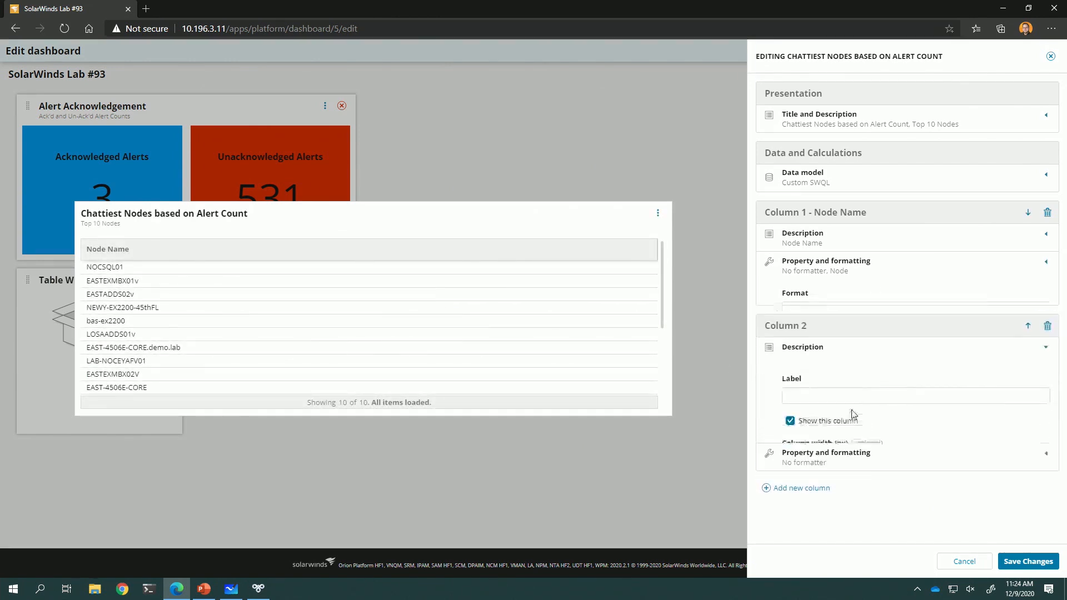
click(865, 471)
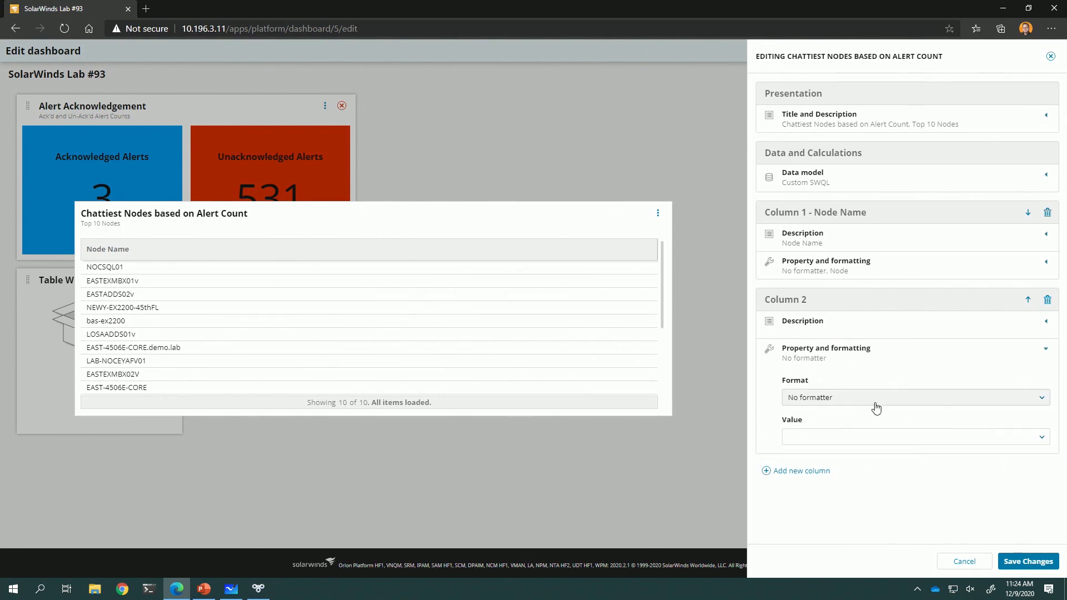
click(866, 438)
click(854, 457)
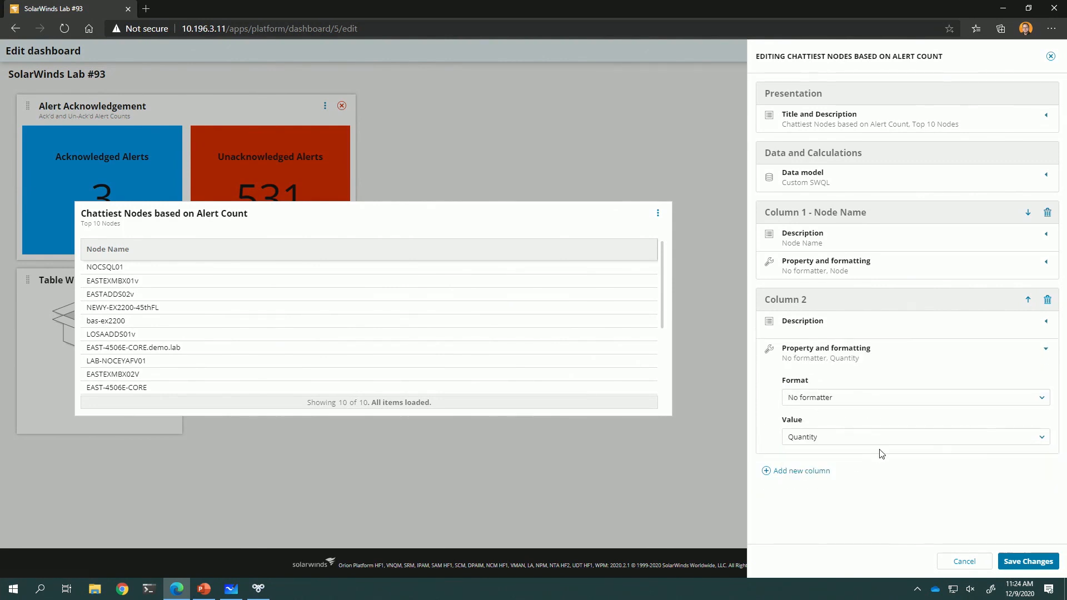
click(850, 328)
click(819, 371)
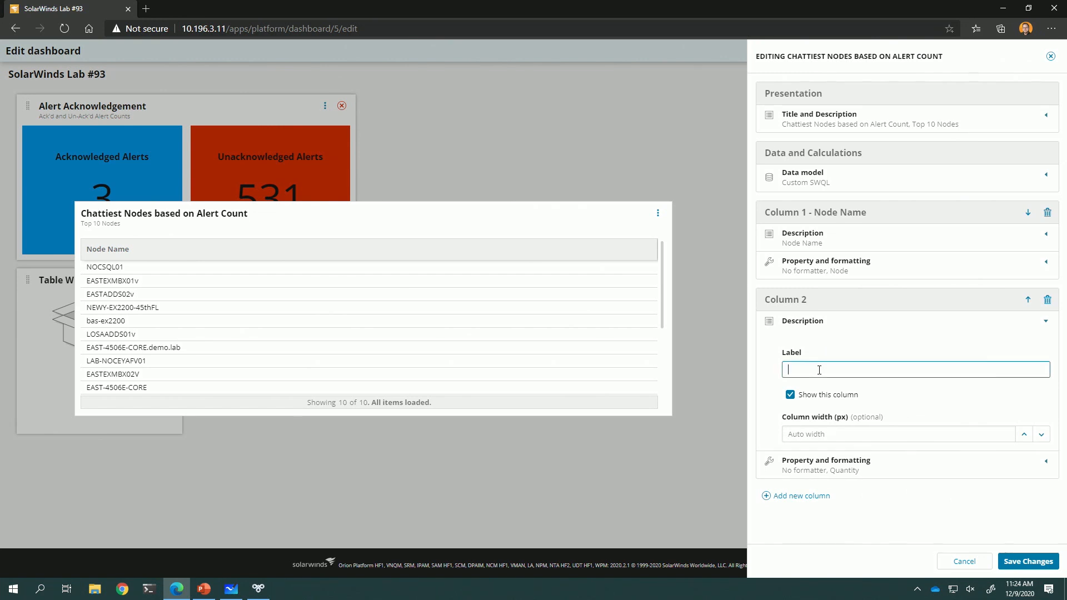
text(Alert Count)
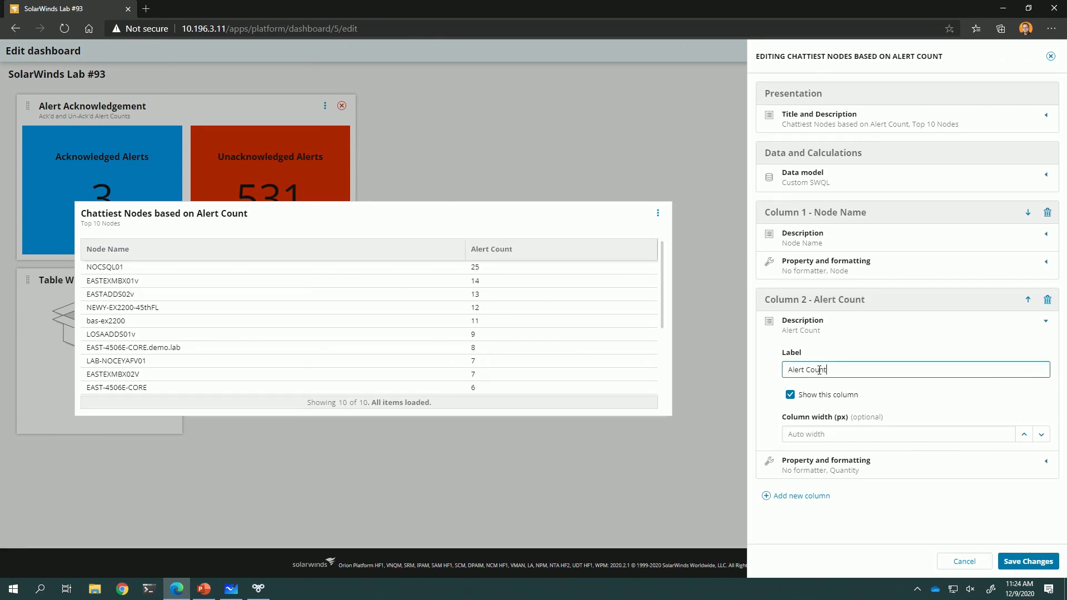
Step: Add a third column labelled "Status" that shows the Status value with no formatter
click(805, 497)
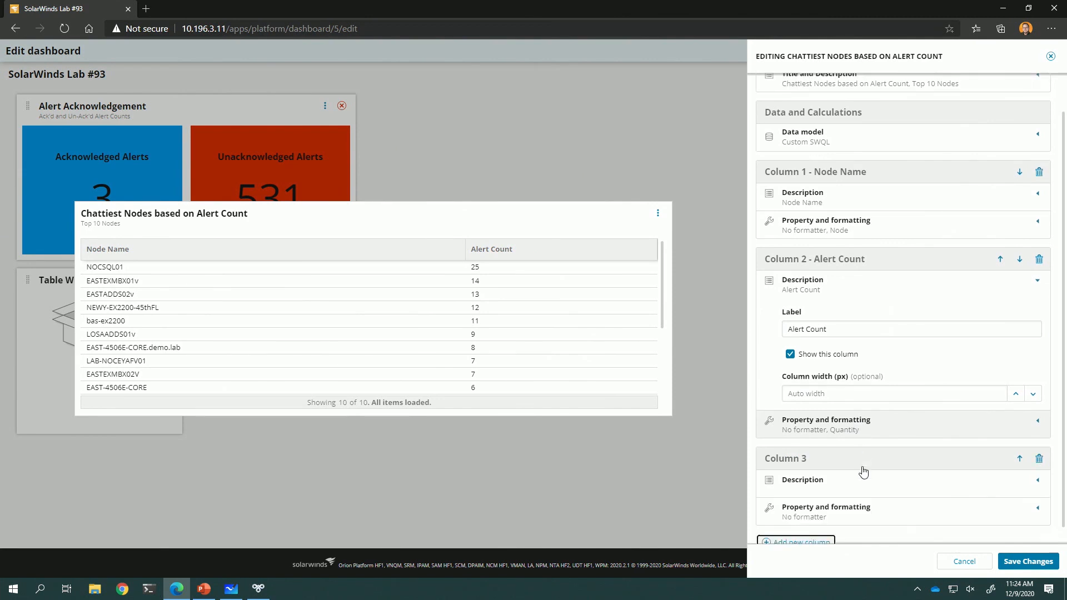
click(834, 497)
click(845, 496)
click(836, 474)
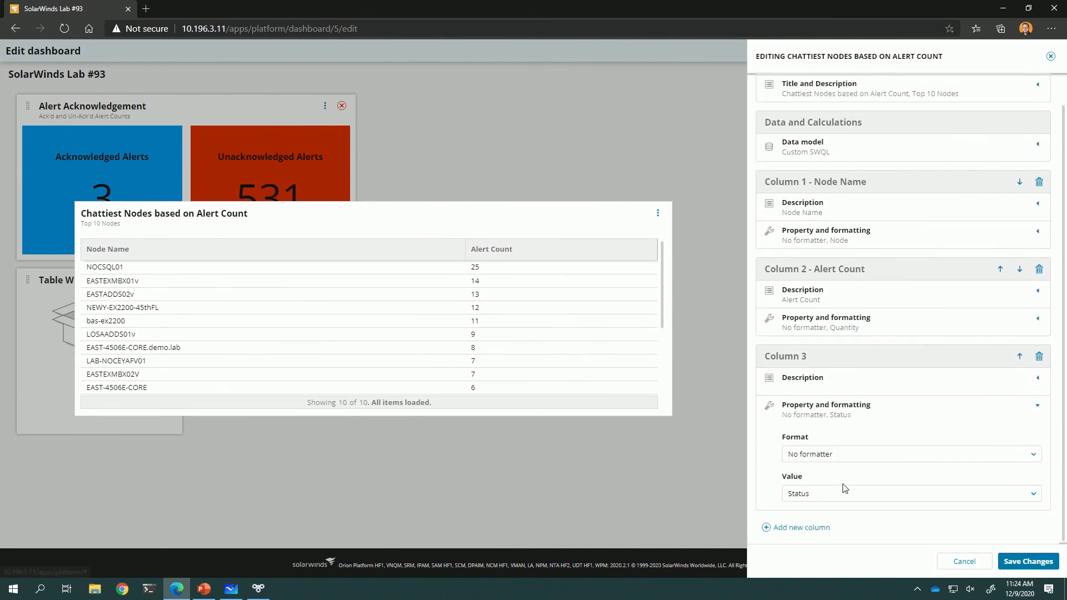
click(826, 382)
click(815, 425)
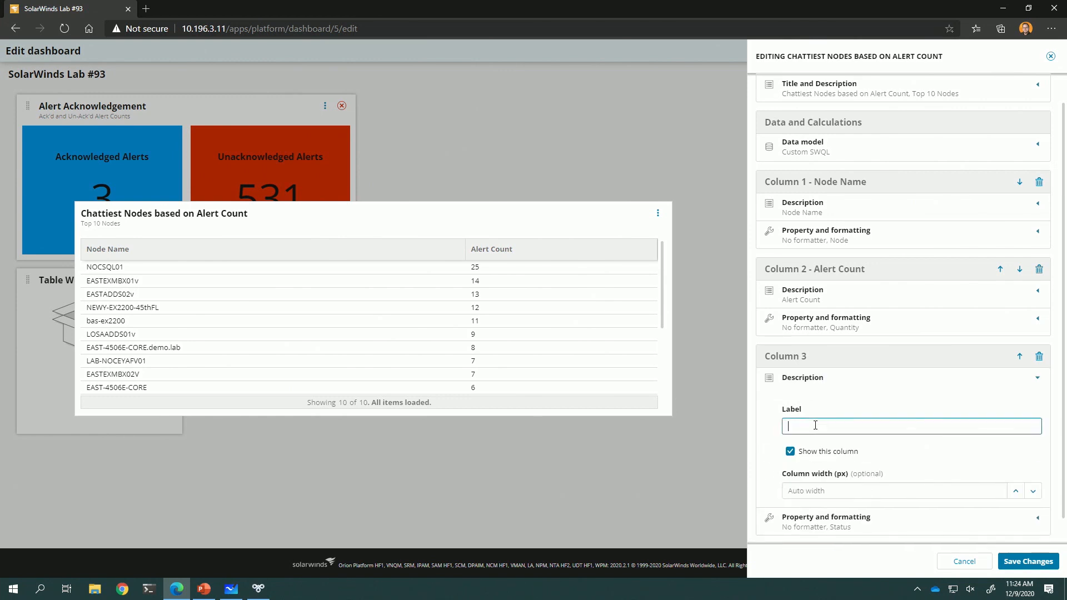
text(Status)
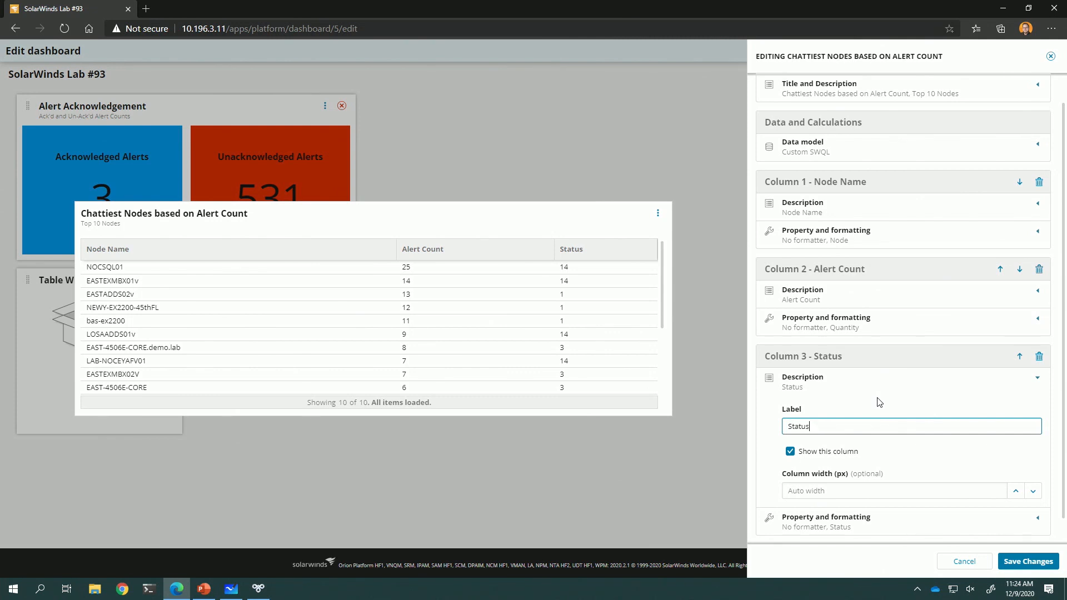
Step: Format the Node Name column as Link, with Node as the label and DetailsUrl as the URL
click(883, 238)
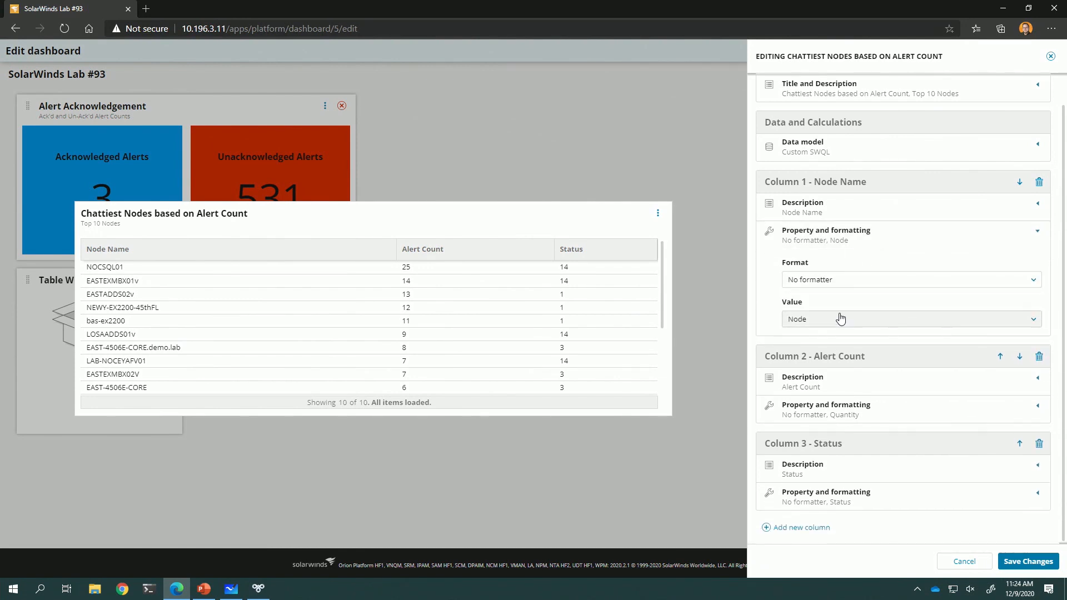
click(881, 287)
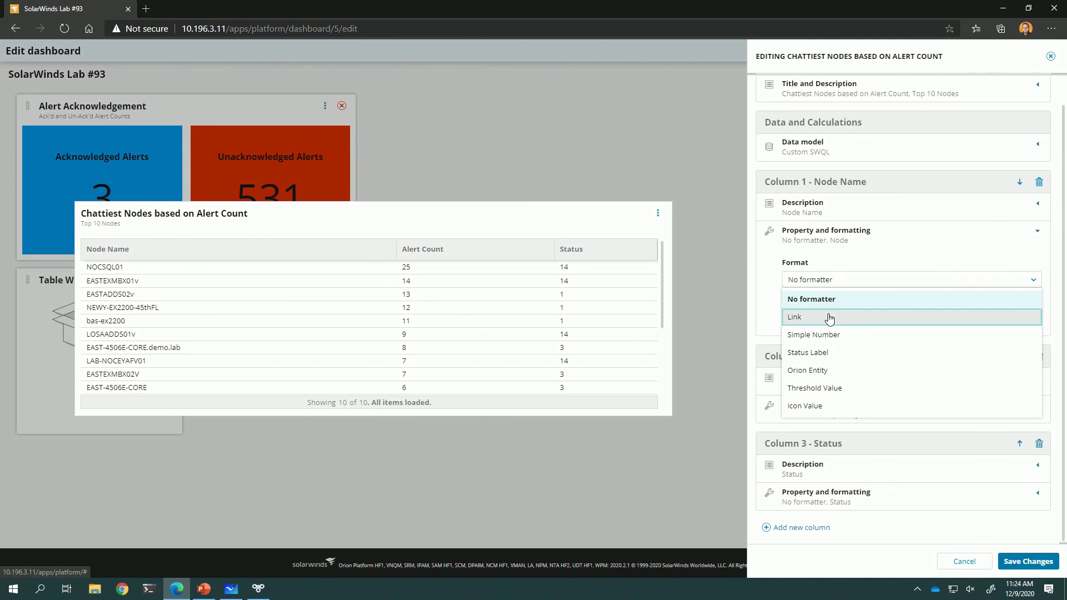
click(806, 320)
click(888, 324)
click(817, 362)
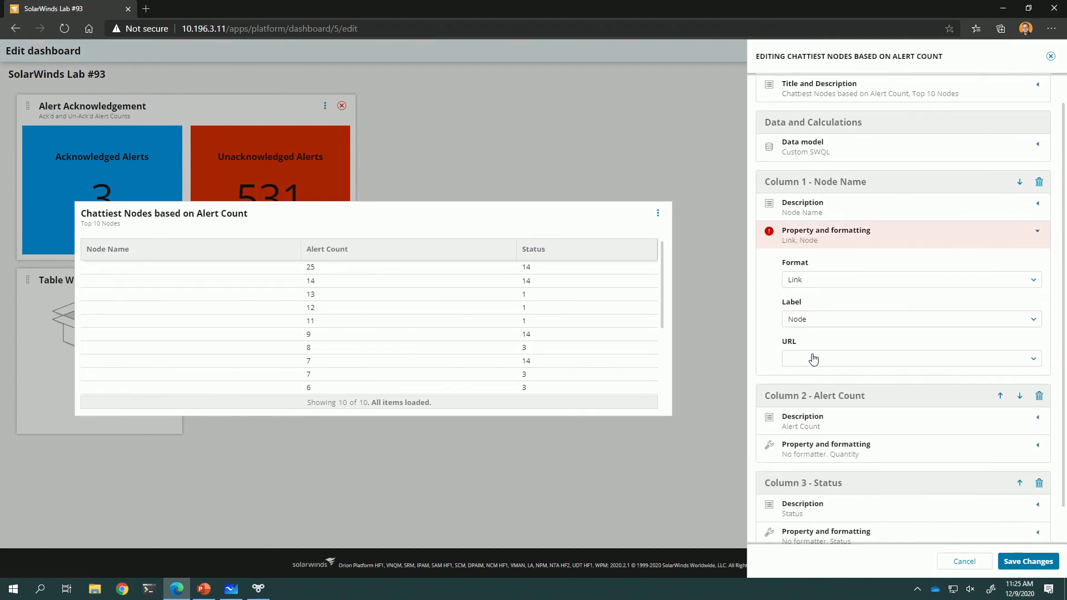
click(835, 359)
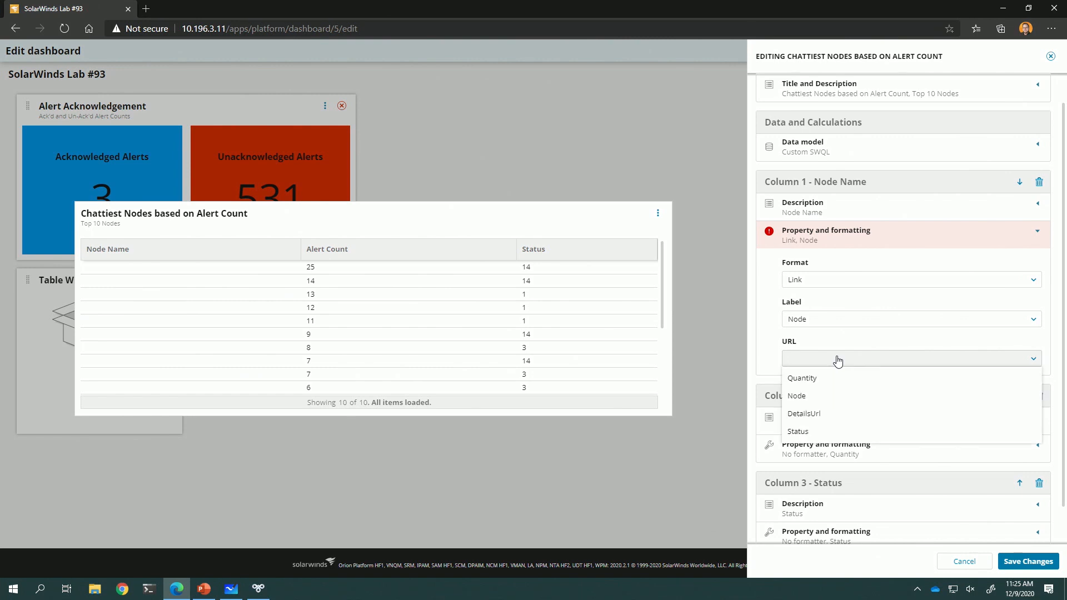
click(807, 413)
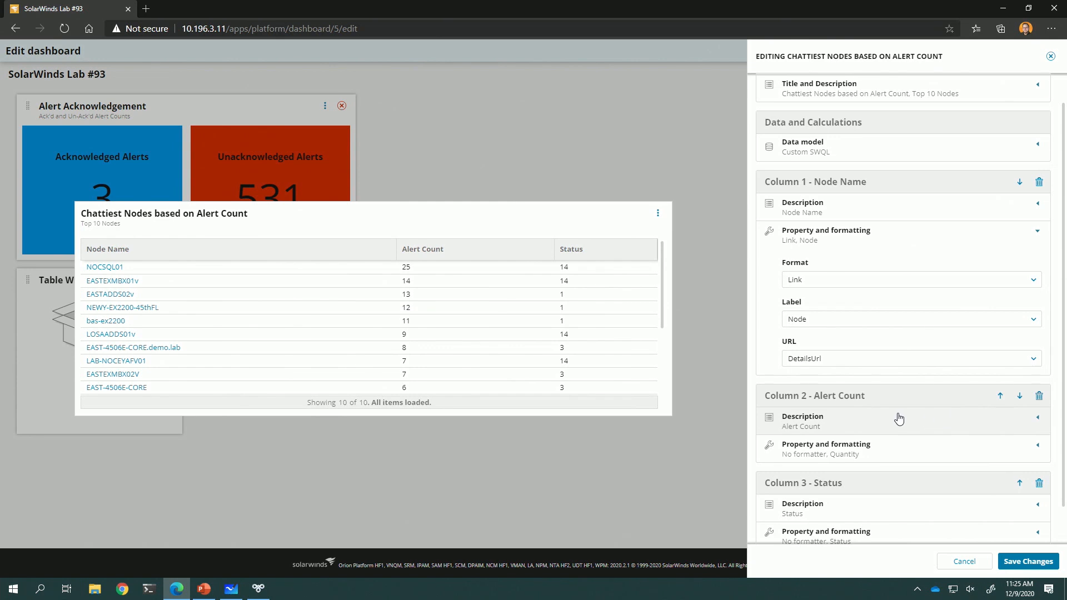
Step: Move the Alert Count column ahead of the Node Name column
scroll(898, 418, down, 1)
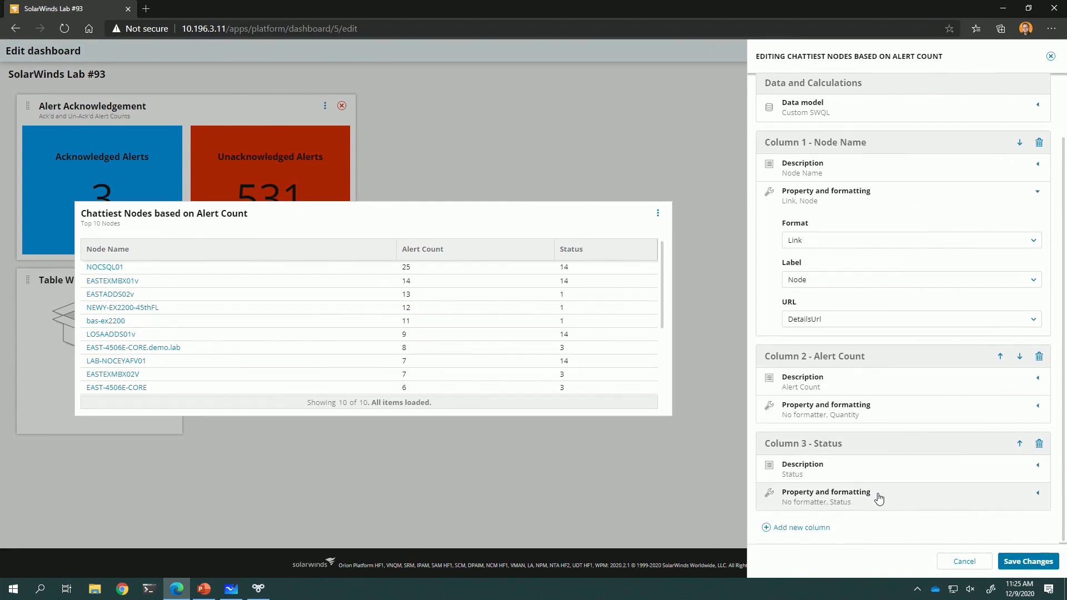
click(999, 356)
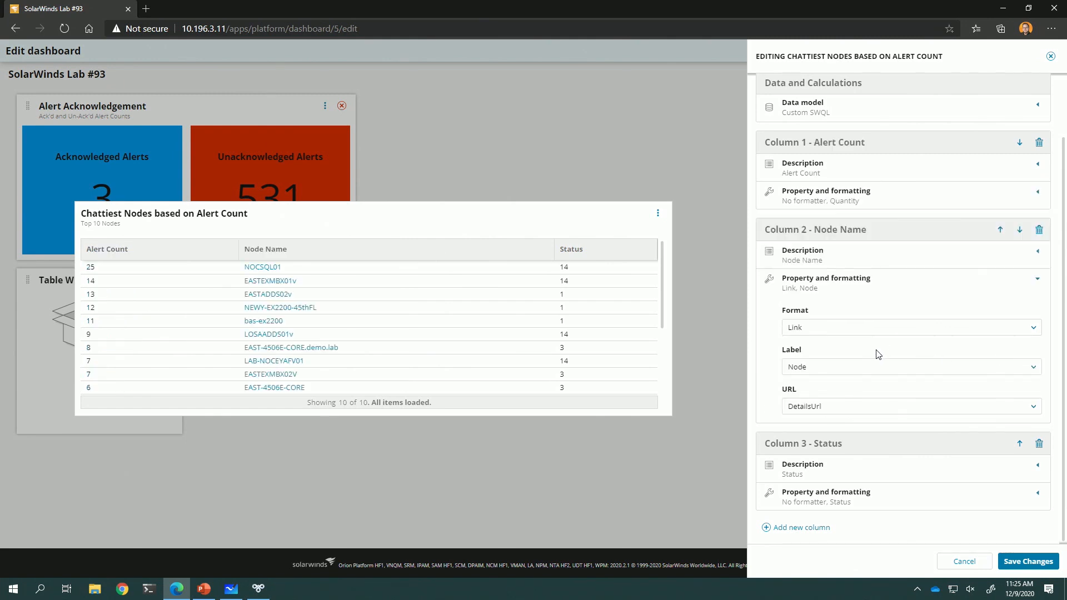
Step: Format the Status column of the Chattiest Nodes table as Status Label, with Status as its value
click(874, 499)
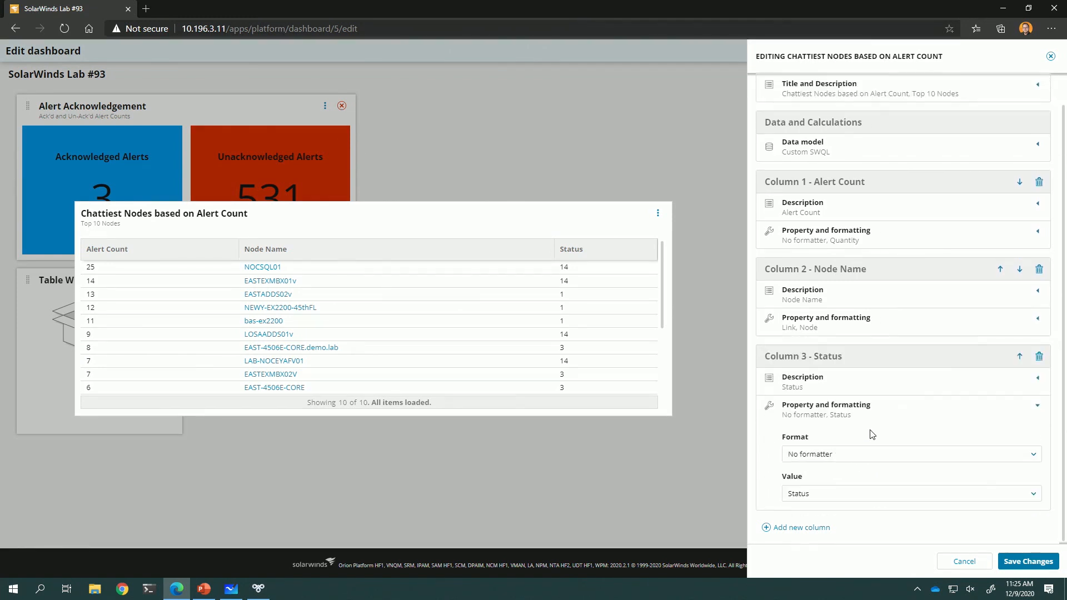
click(870, 460)
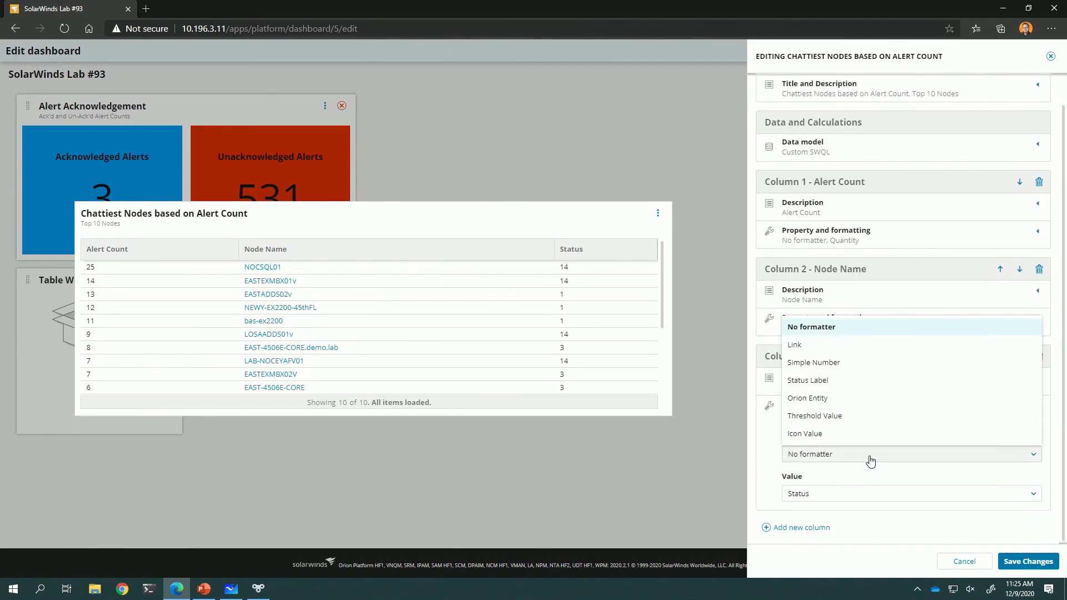
click(846, 382)
click(851, 495)
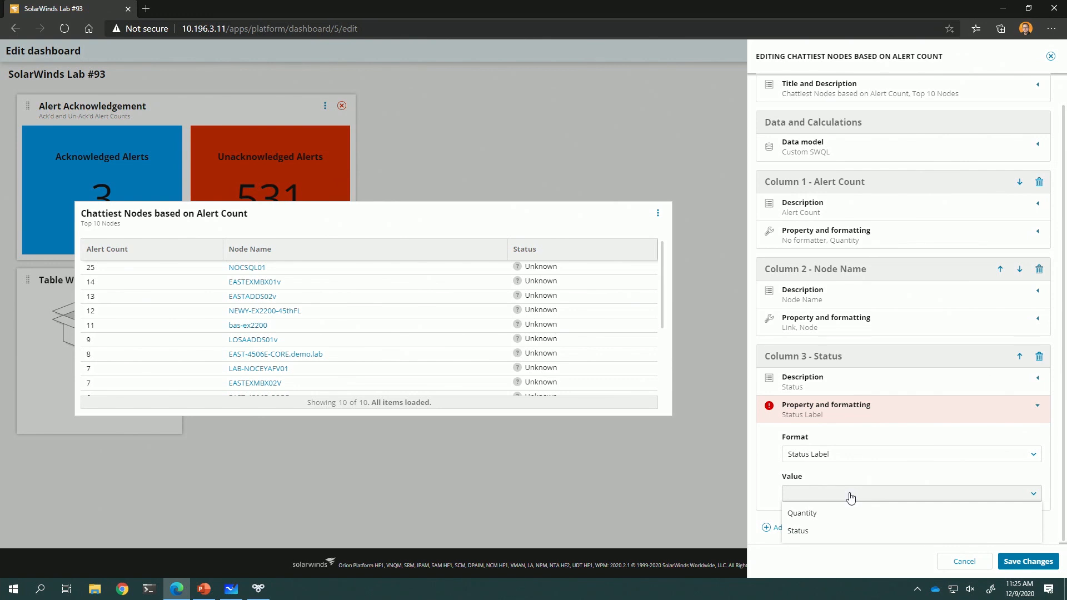
click(833, 531)
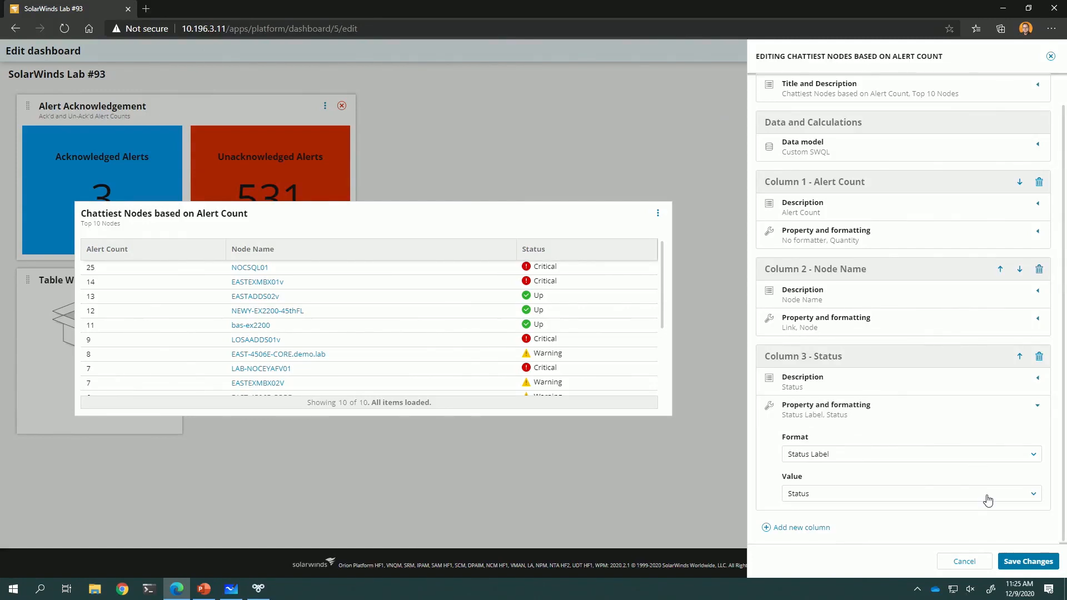
Step: Save the table widget's changes and enlarge it on the dashboard so all three columns fit
click(1029, 563)
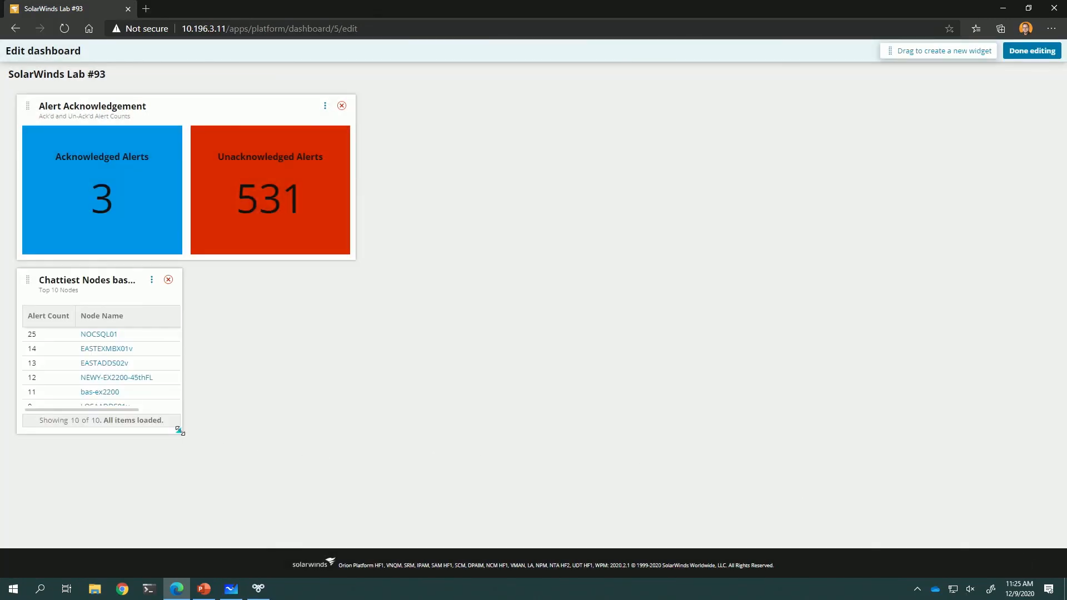
drag(180, 434, 434, 498)
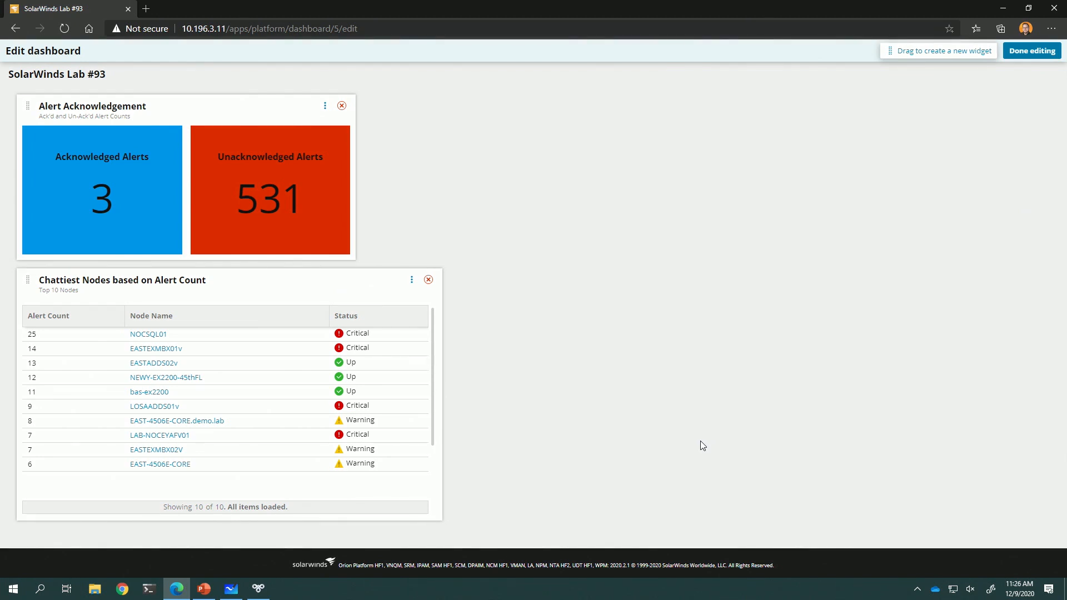
Step: Switch to PowerPoint to view the Lab93-Presentation_FINAL.pptx slides
key(alt+Tab)
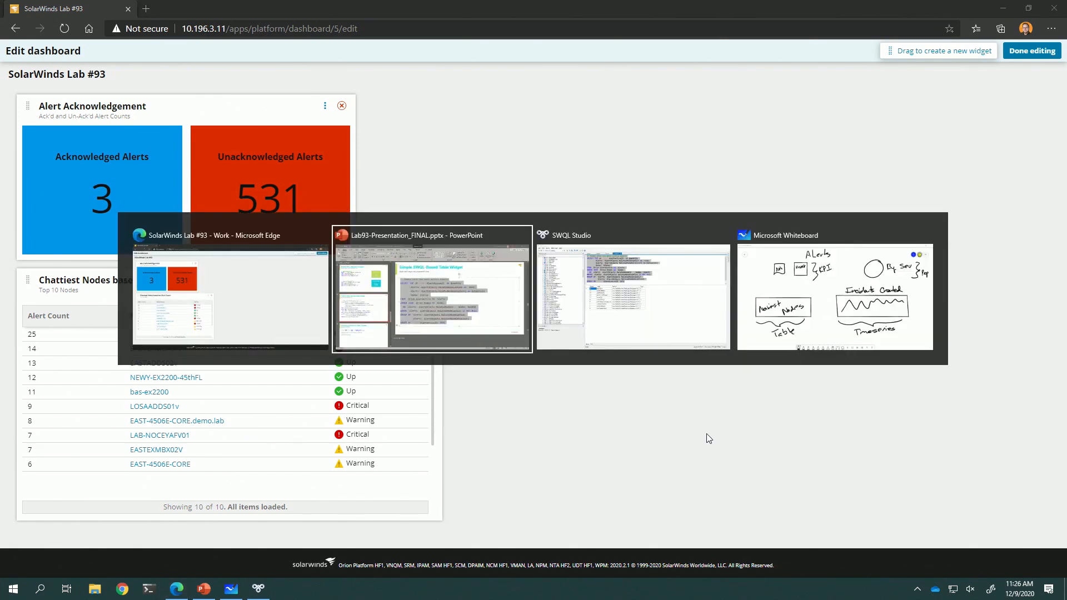
click(942, 572)
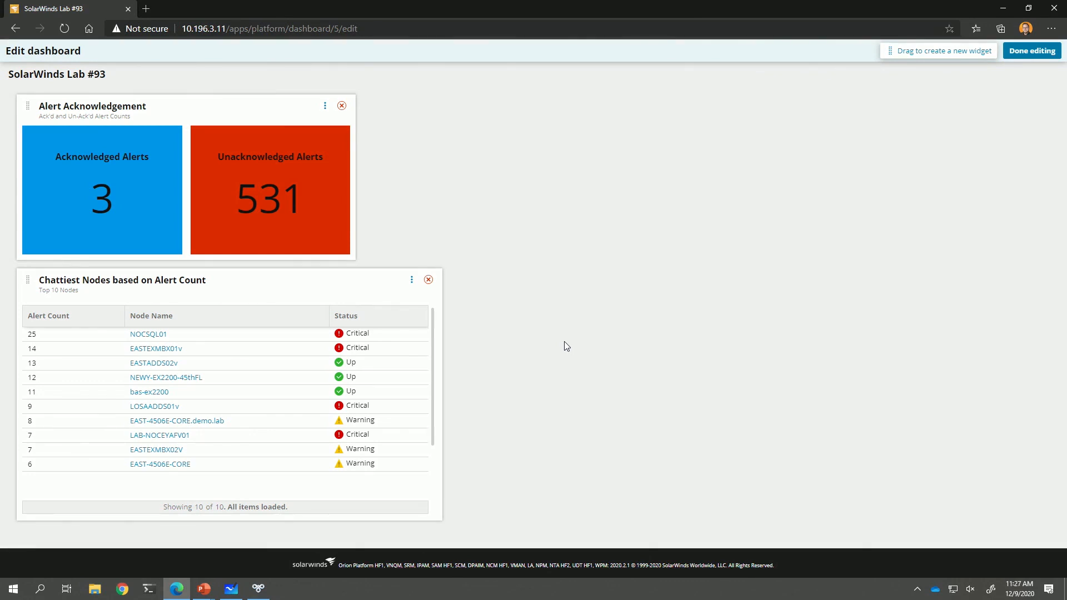
Step: Change the Chattiest Nodes widget's subtitle to "Top 10 Nodes, sorted by Alert Count" and save the widget
click(412, 280)
click(395, 300)
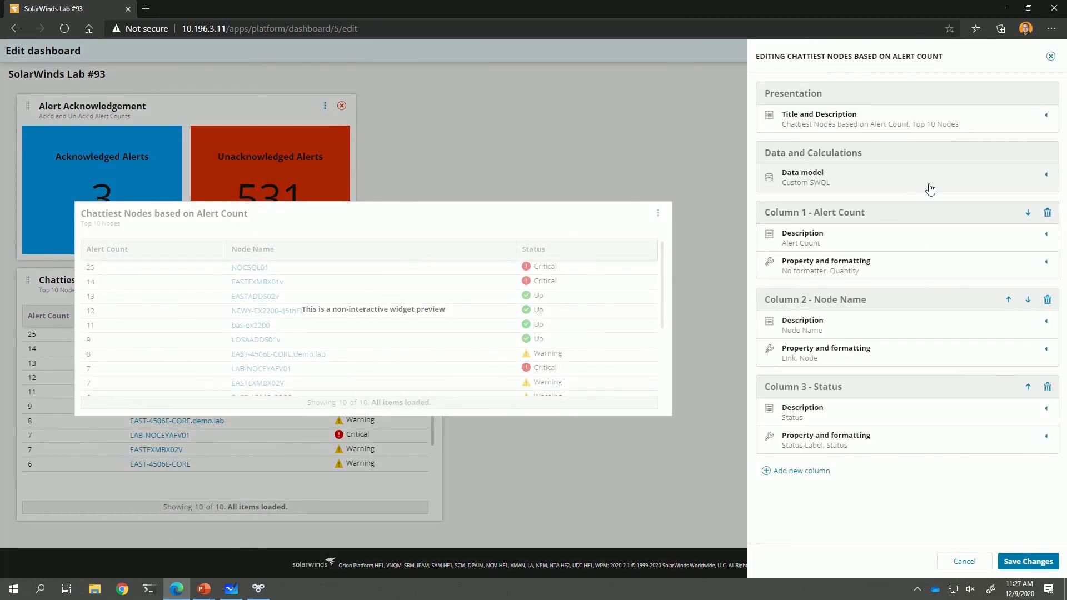
click(893, 129)
click(848, 201)
text(, sor)
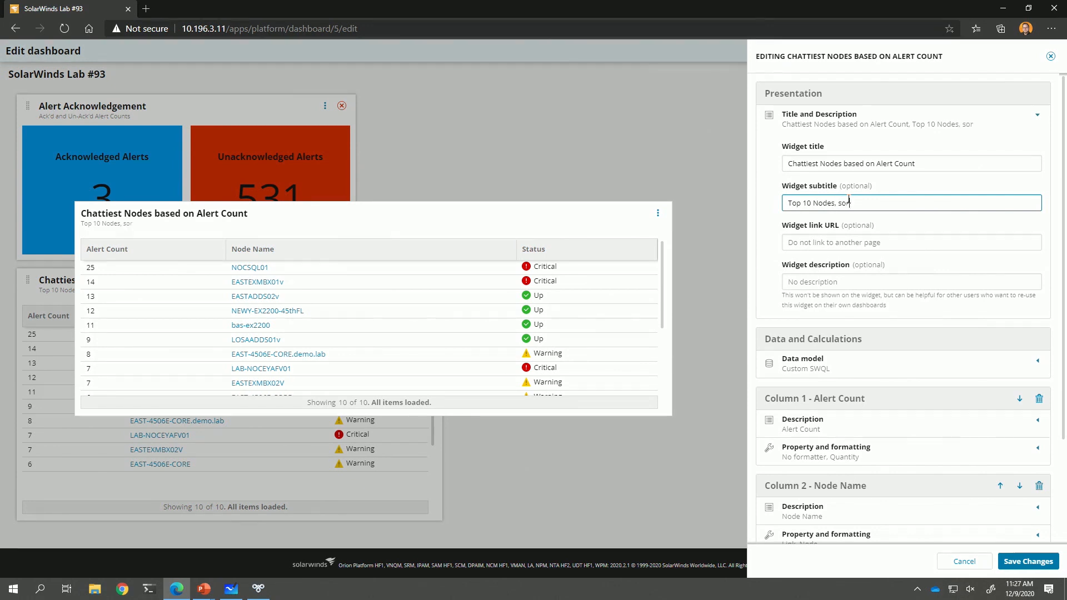
text(ted by Alert Count)
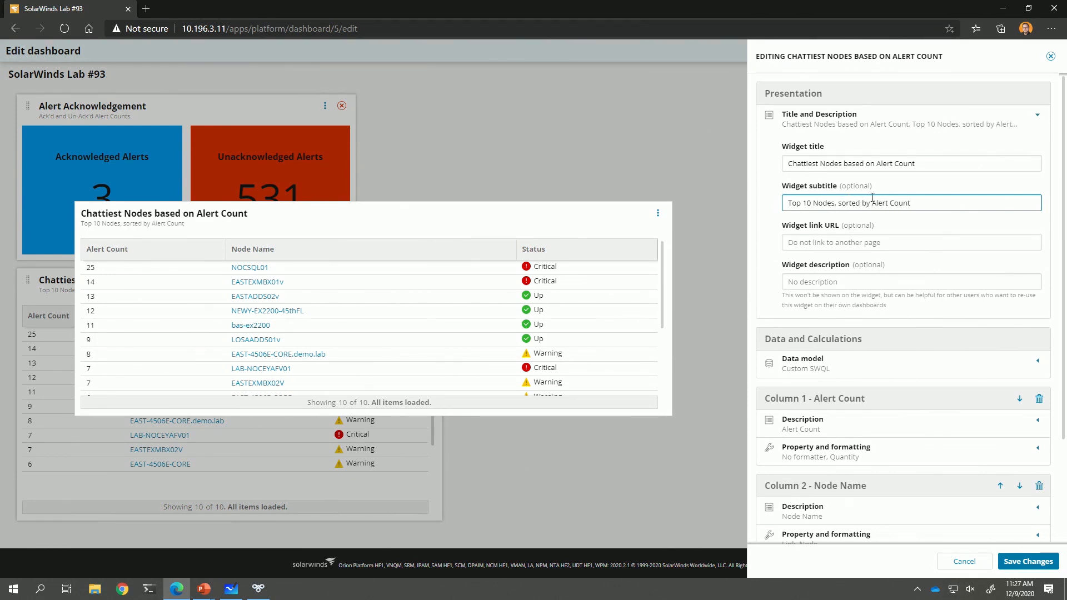
click(1041, 565)
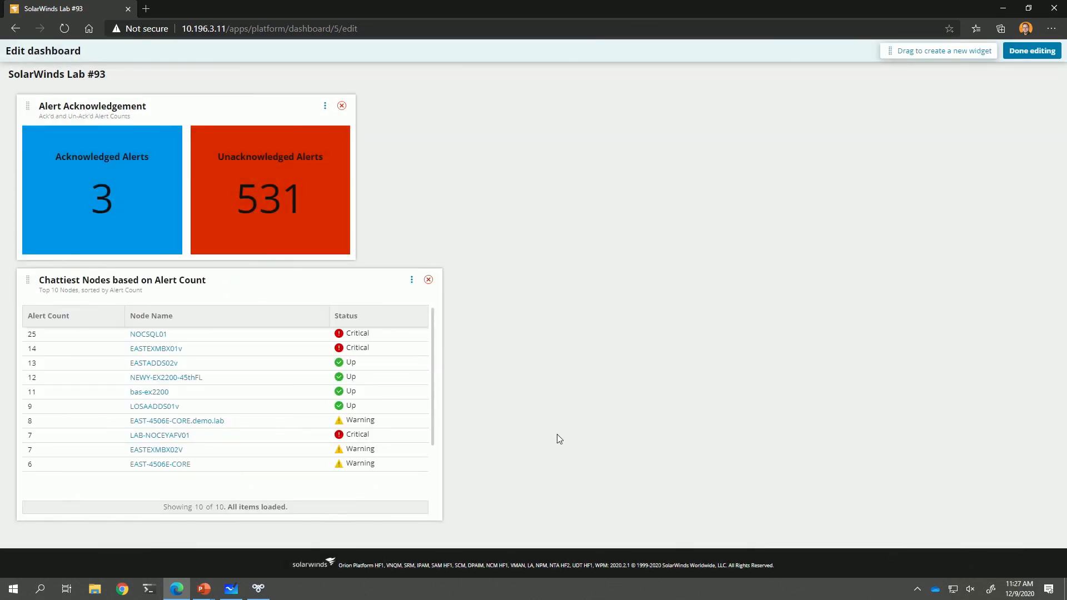
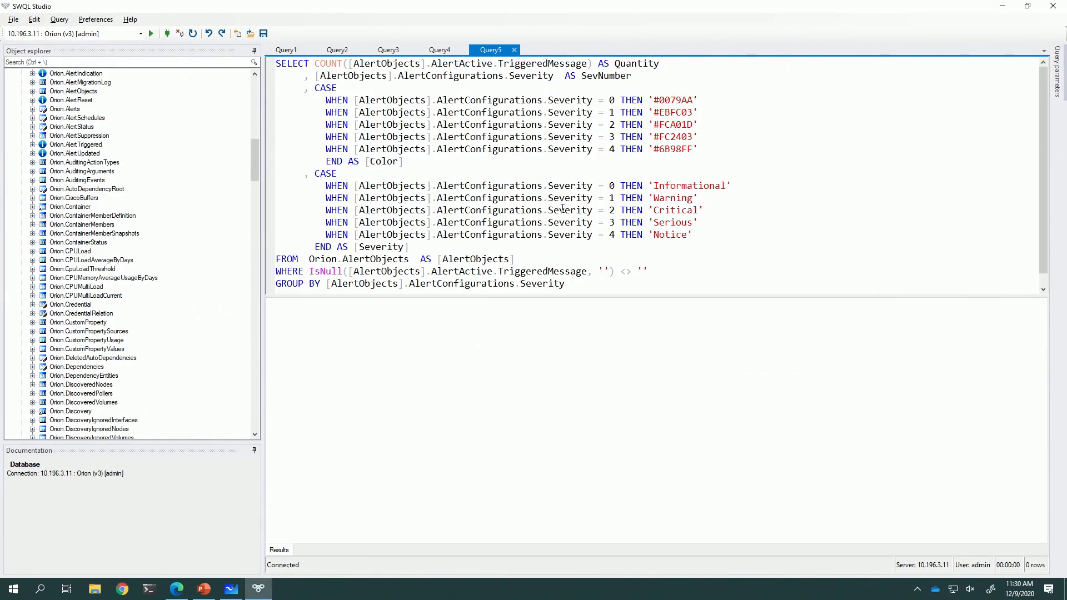
Step: Run the alert severity query in SWQL Studio and take a copy of its full text back to the Edge dashboard
key(F5)
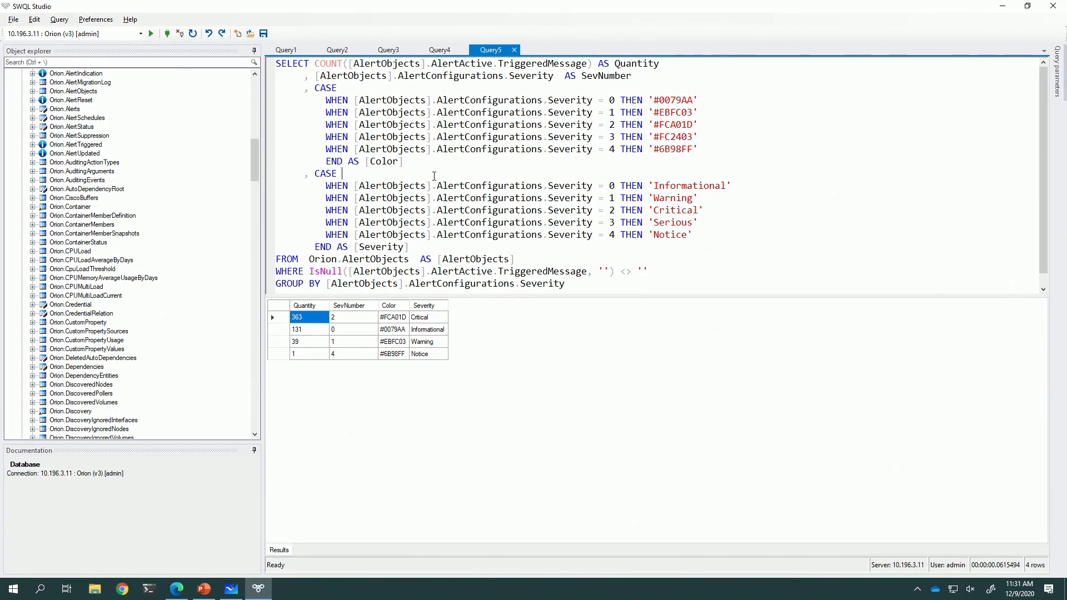
key(ctrl+a)
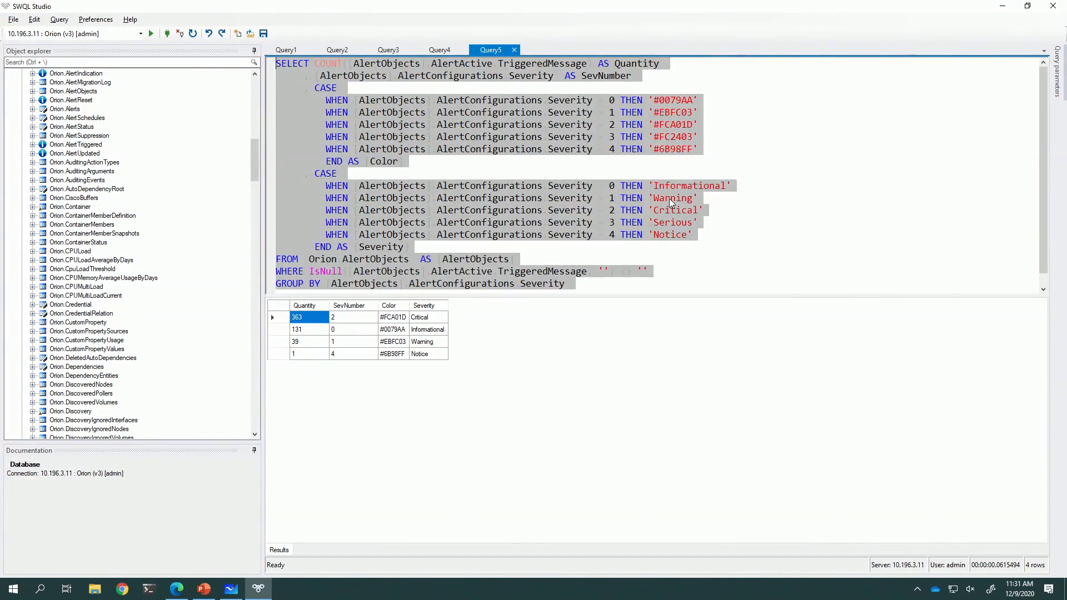
key(alt+Tab)
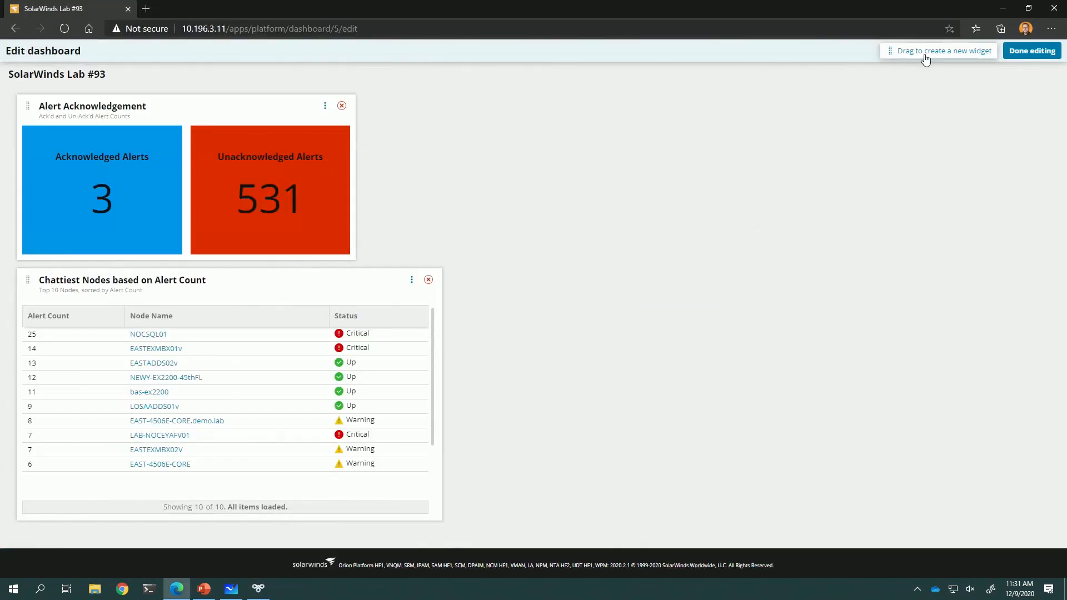
Step: Add a Proportional Widget from the Empty Widgets source to the free area beside the Alert Acknowledgement widget
drag(926, 53, 778, 153)
click(817, 238)
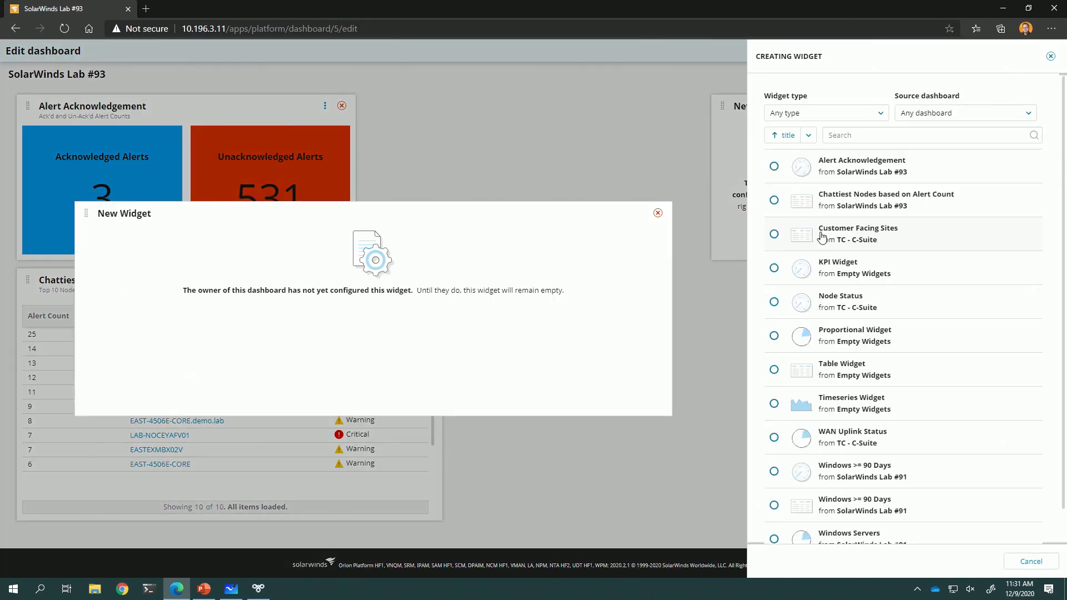
click(932, 118)
click(933, 149)
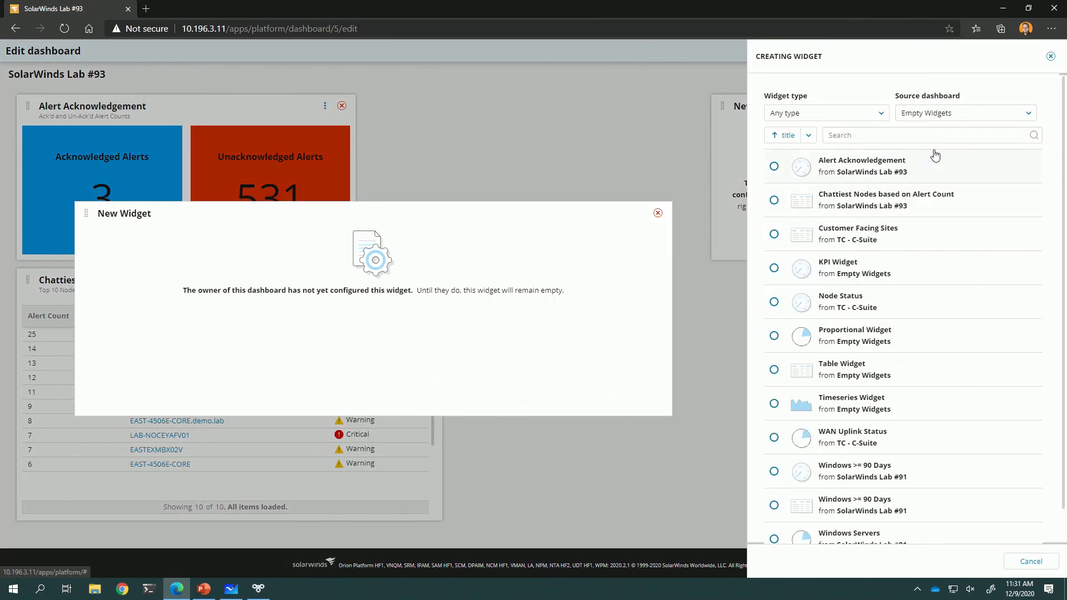
click(880, 115)
click(888, 86)
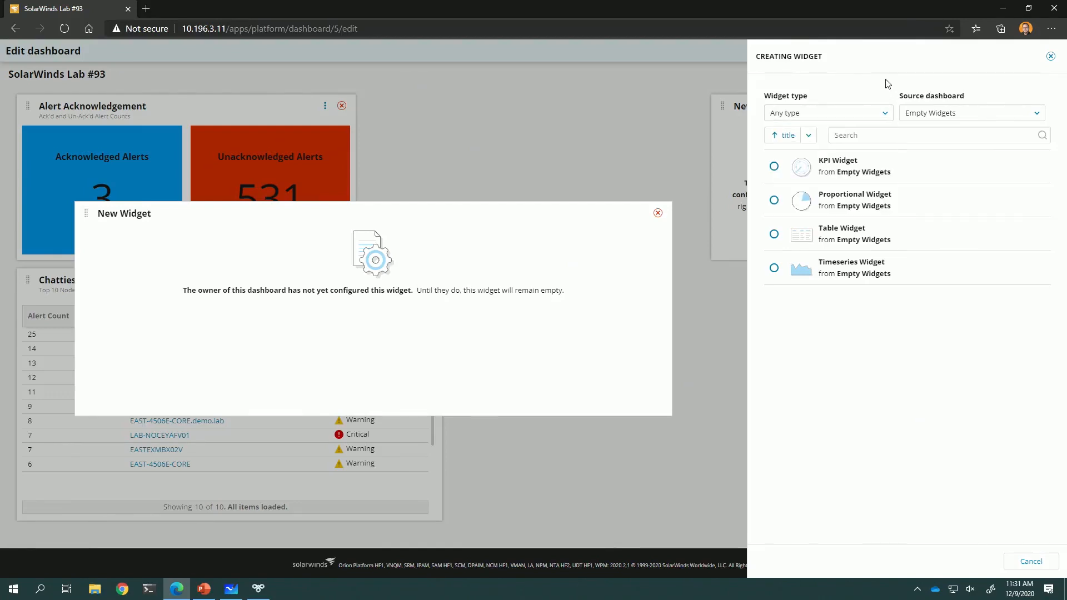
click(863, 203)
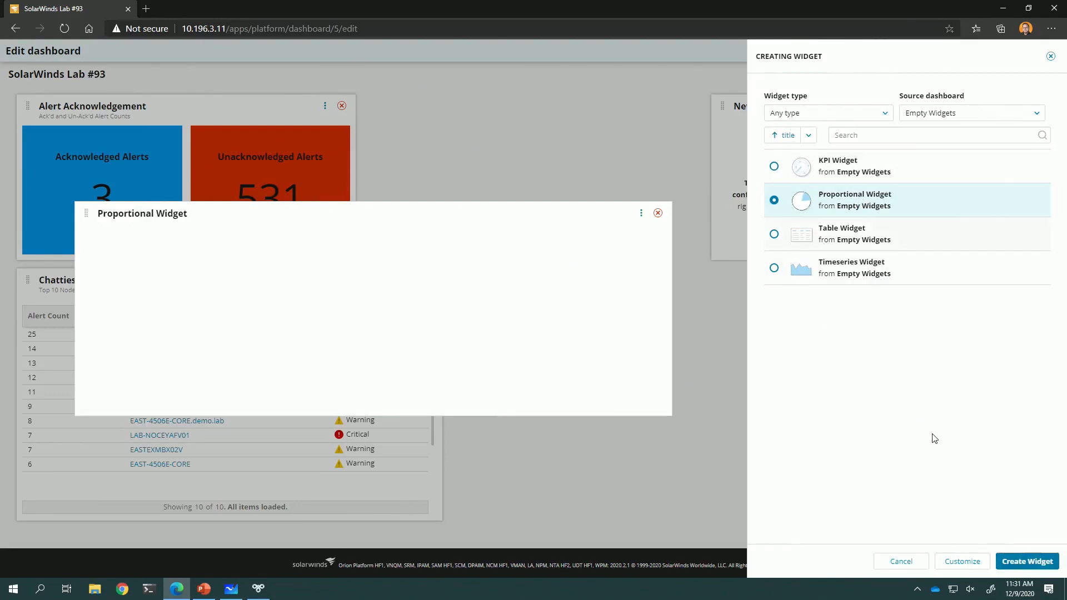
click(1026, 562)
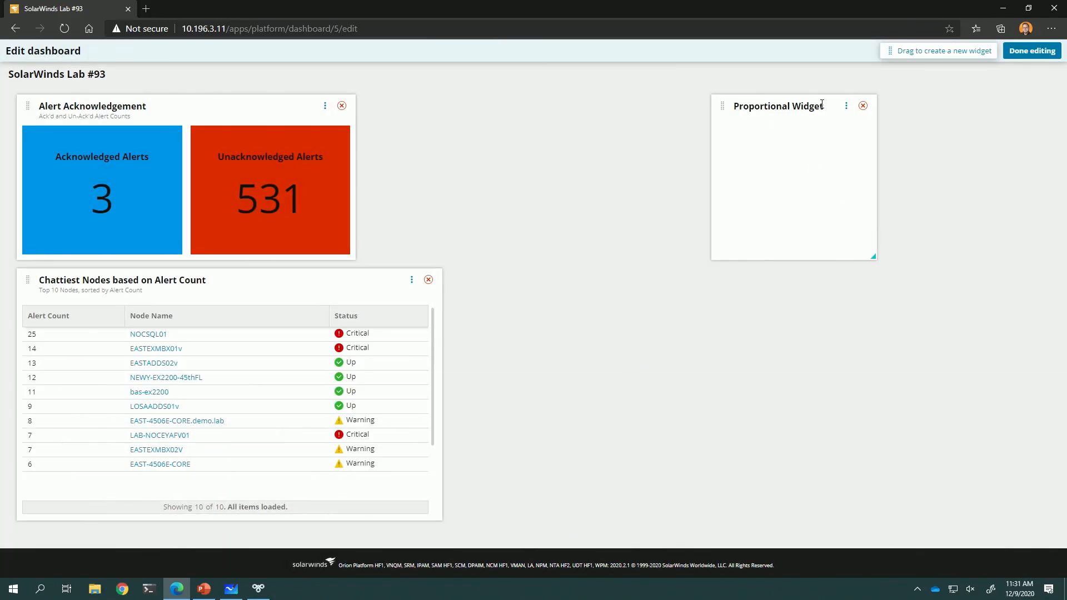
Step: Open the new proportional widget for editing and title it "Alert Objects by Severity"
click(846, 106)
click(816, 127)
click(856, 128)
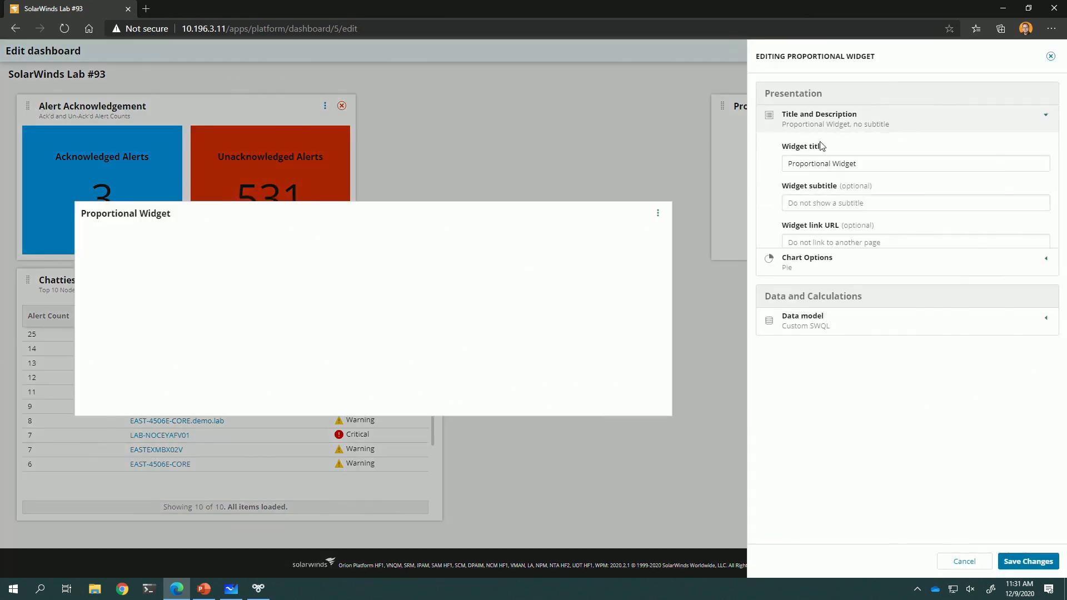
drag(870, 162, 762, 149)
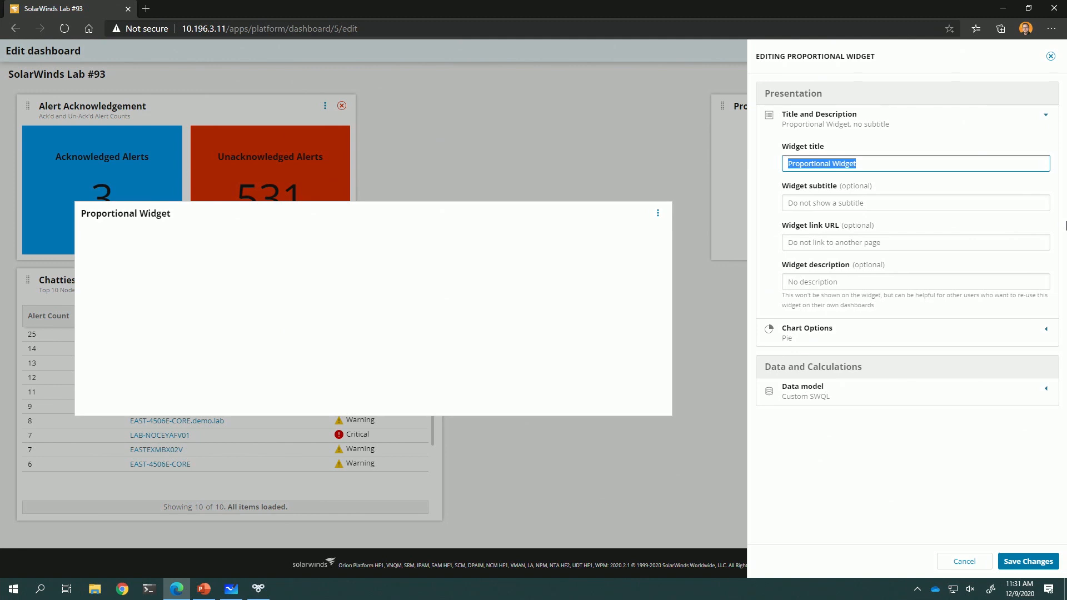
text(Alert Objects by Severity)
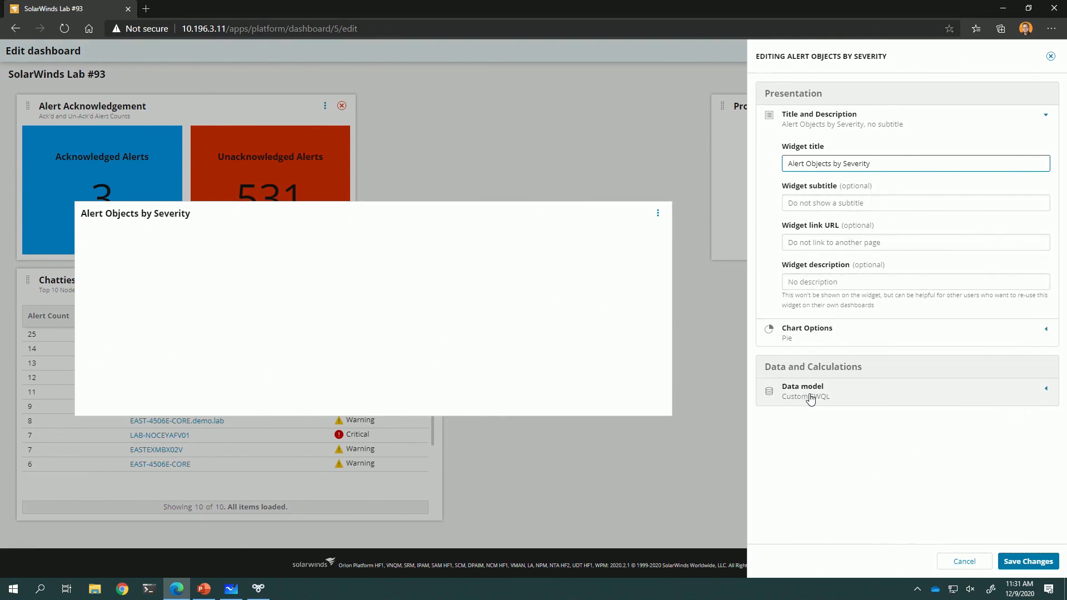
Step: Set the widget's chart type to Donut and keep its legend on Right
click(819, 332)
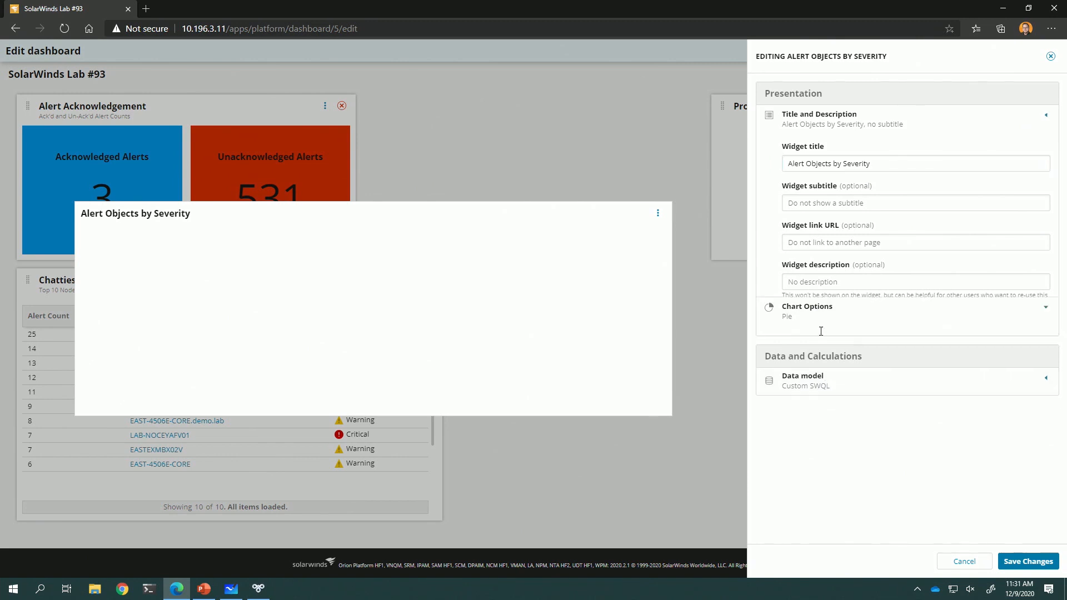
click(838, 192)
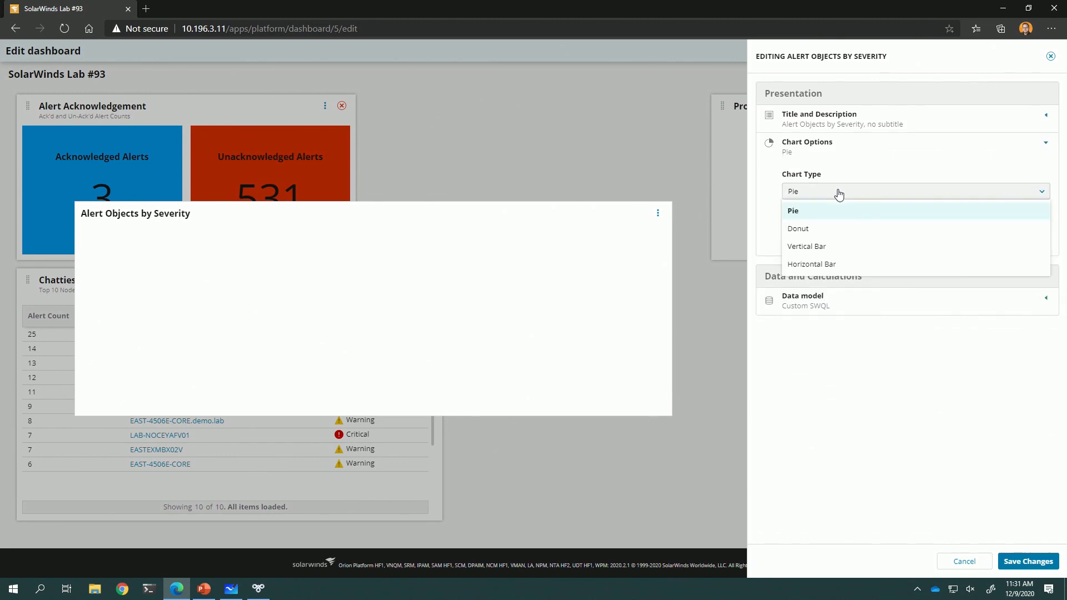
click(832, 229)
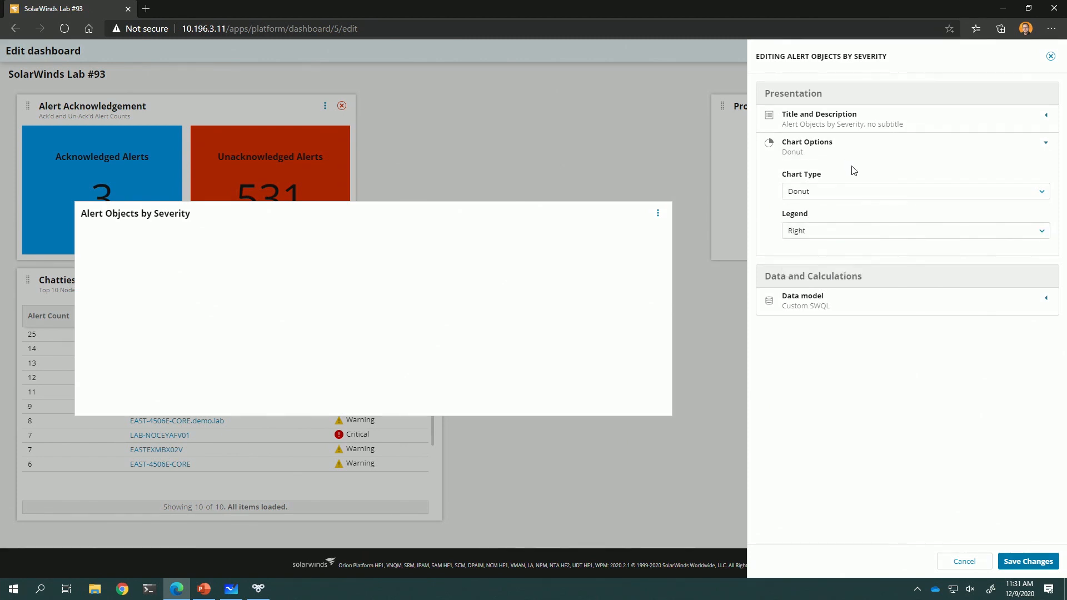
click(851, 231)
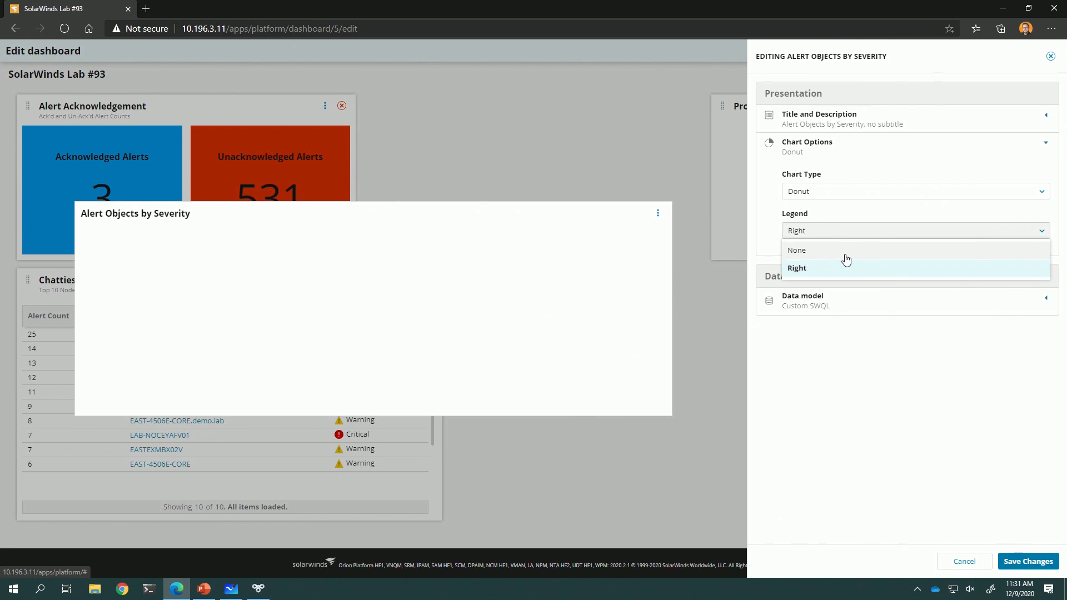
click(846, 216)
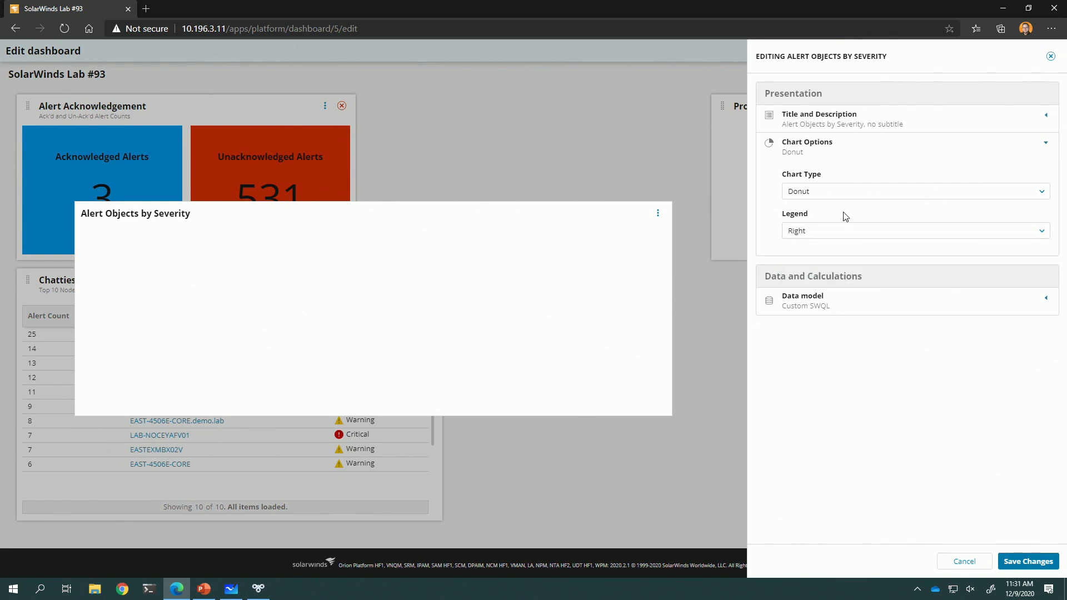
Step: Paste the copied severity query as the widget's hand-edited SWQL query, validate it and show its records
click(866, 305)
click(815, 258)
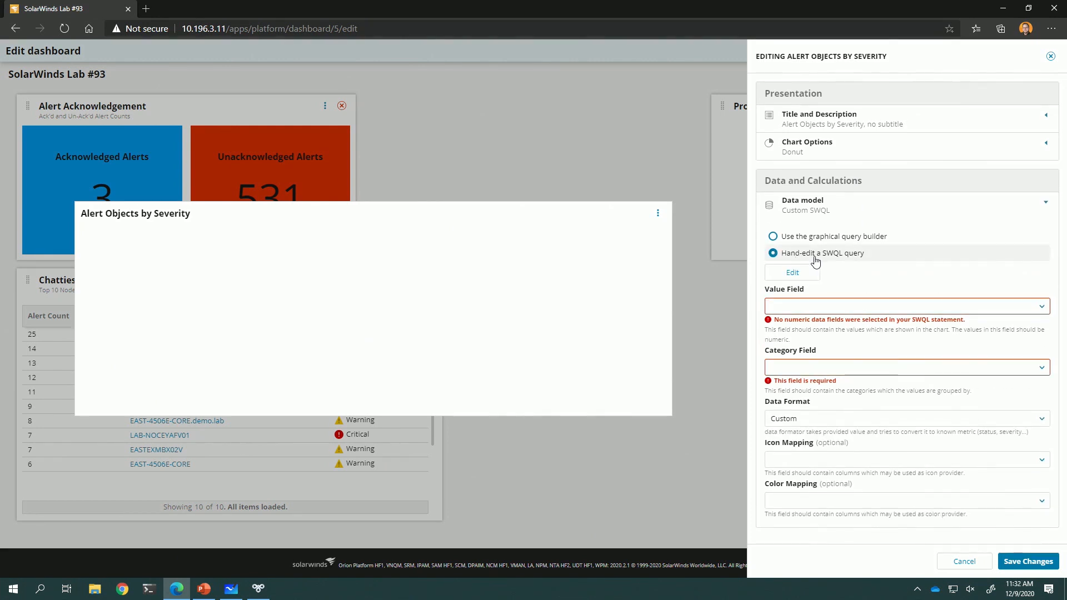
click(796, 271)
click(501, 190)
key(ctrl+v)
click(906, 234)
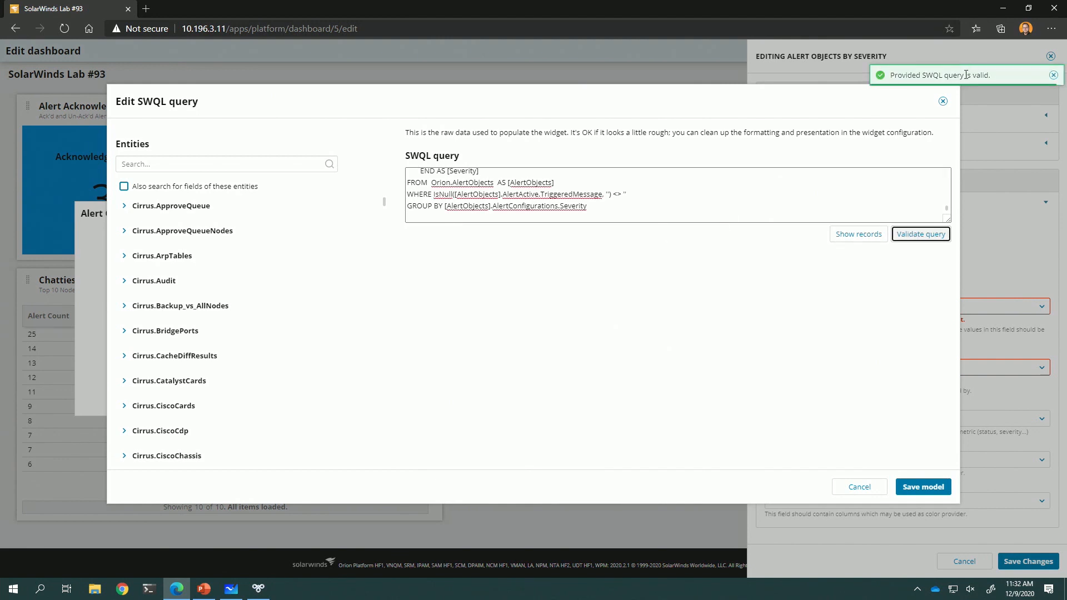
click(853, 234)
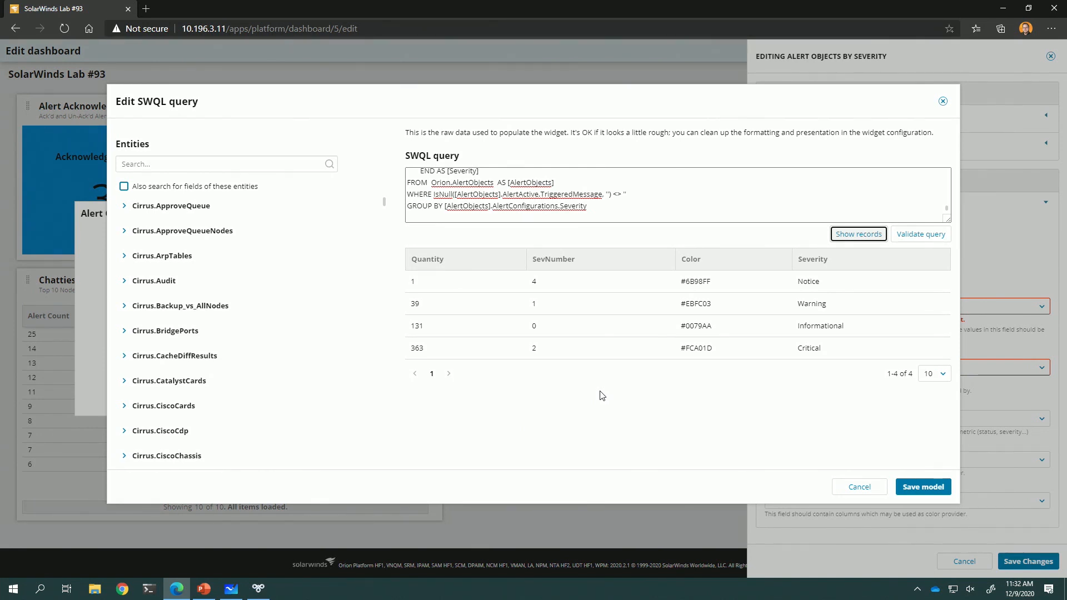
Step: Switch to SWQL Studio and start another CASE expression on a new line after END AS [Severity] in the severity query
key(alt+Tab)
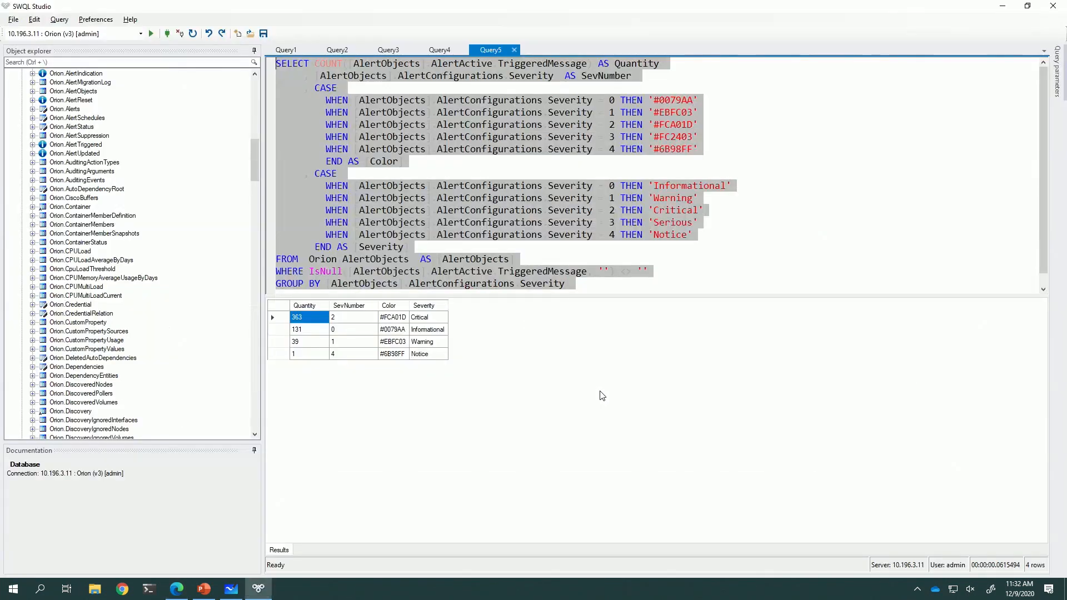
click(421, 245)
text(,)
key(Return)
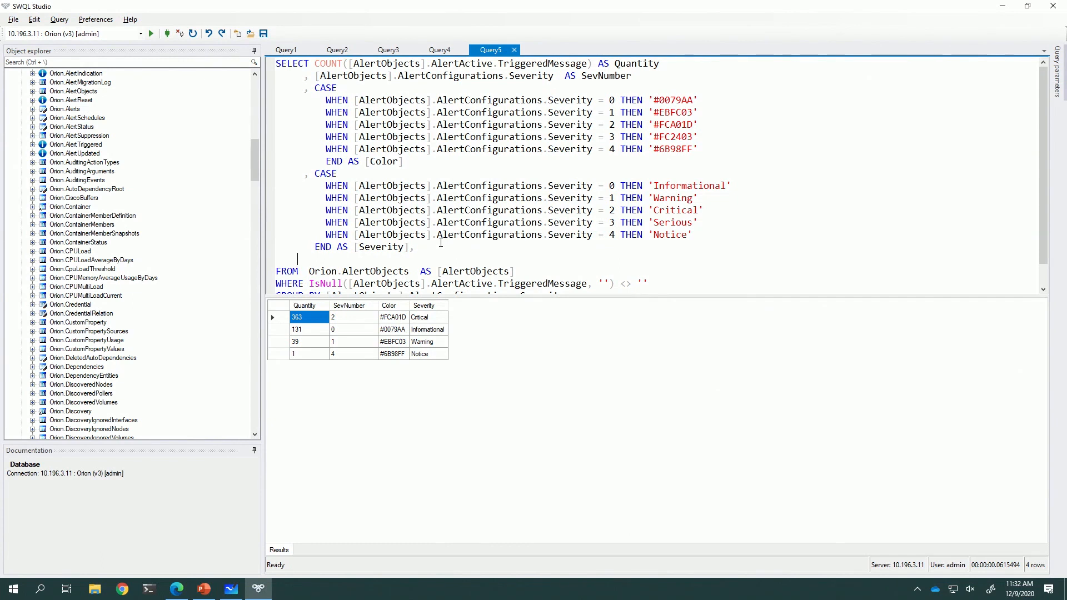
text(, CASE)
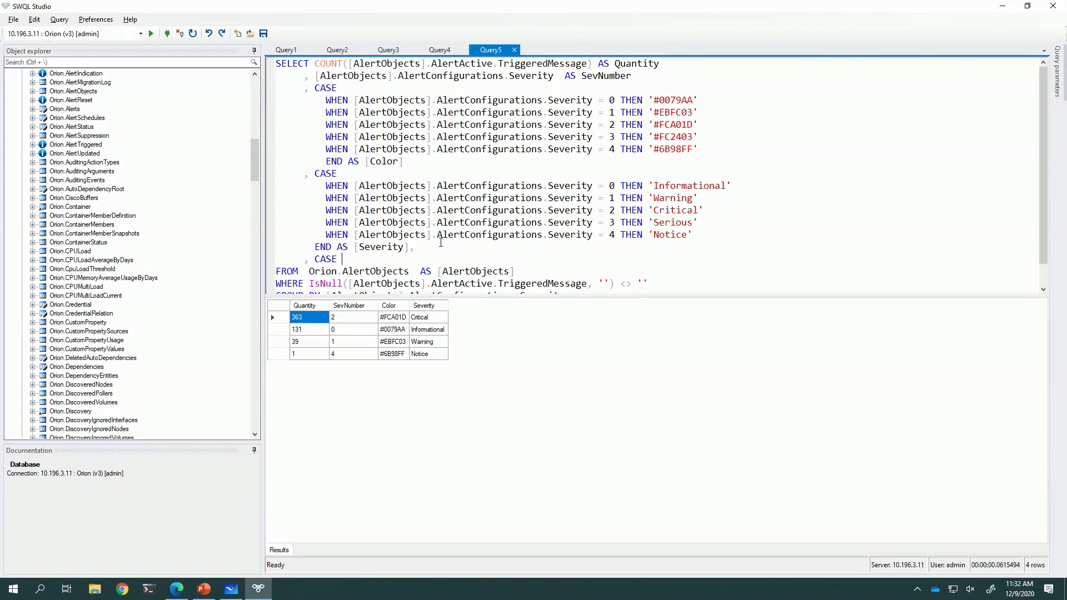
key(Return)
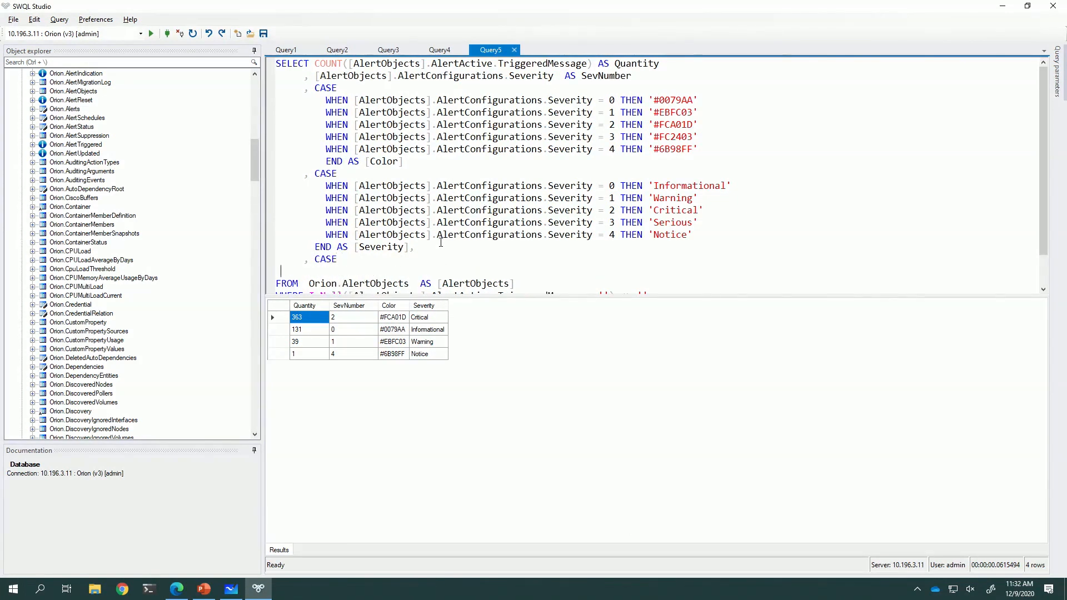
Step: Add a WHEN condition to the new CASE that returns 50 for severity 0, reusing the condition text from the Severity CASE
text(WHEN [)
drag(652, 186, 359, 189)
key(ctrl+c)
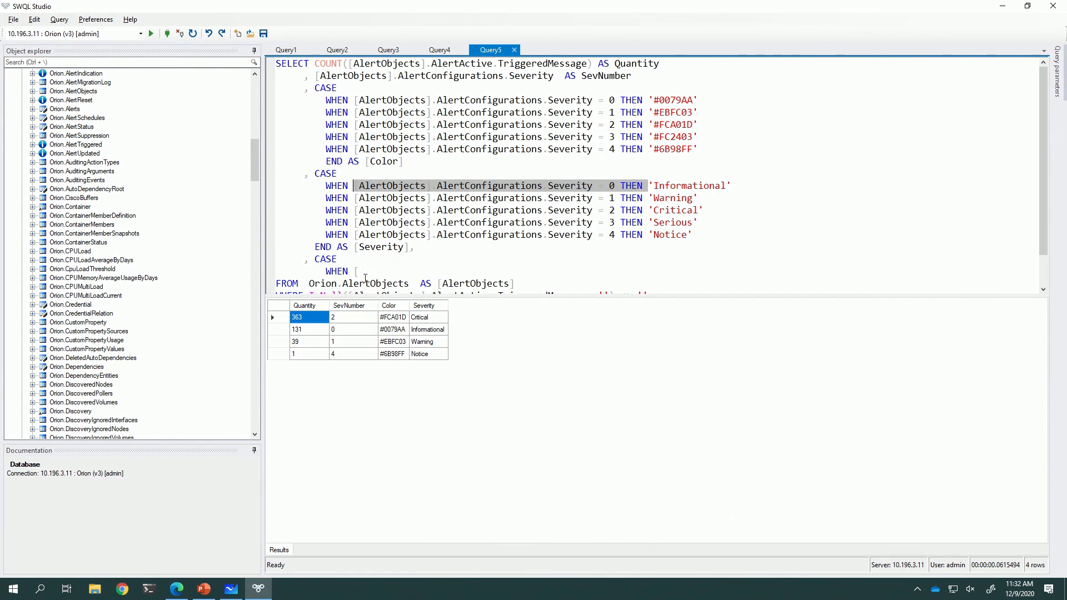
click(358, 272)
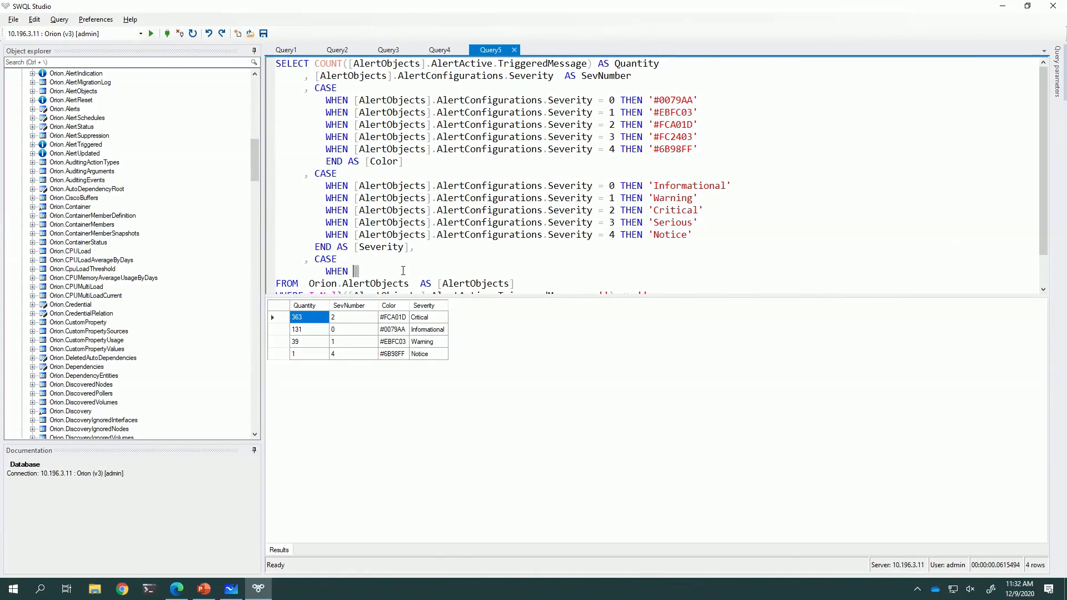
key(ctrl+v)
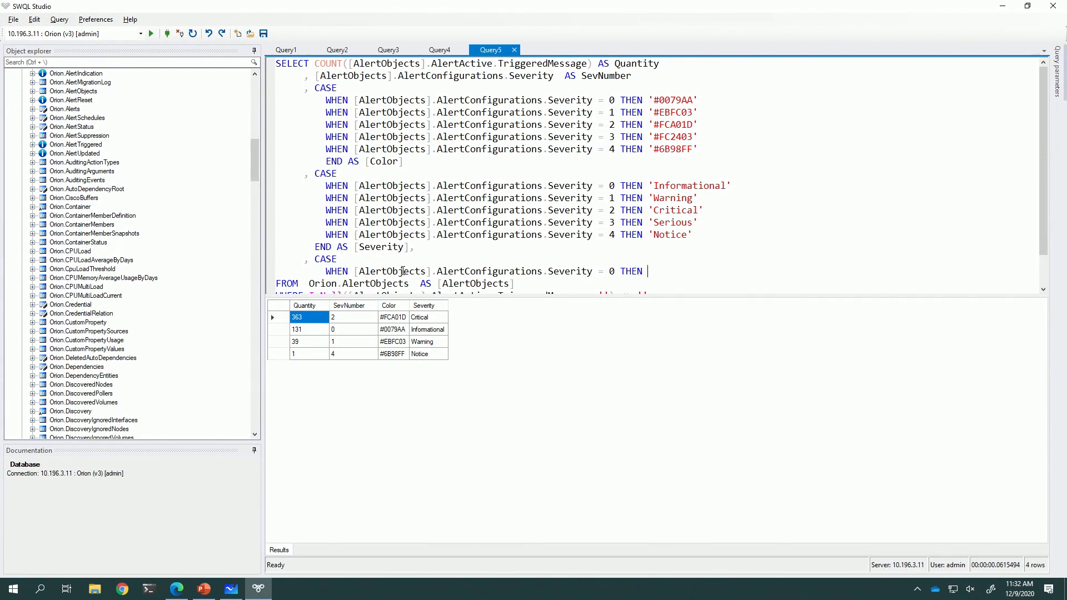
text(50)
key(Return)
Step: Copy the WHEN lines for severities 1 to 4 from the Severity CASE into the new CASE, below the severity 0 line
drag(694, 236, 265, 202)
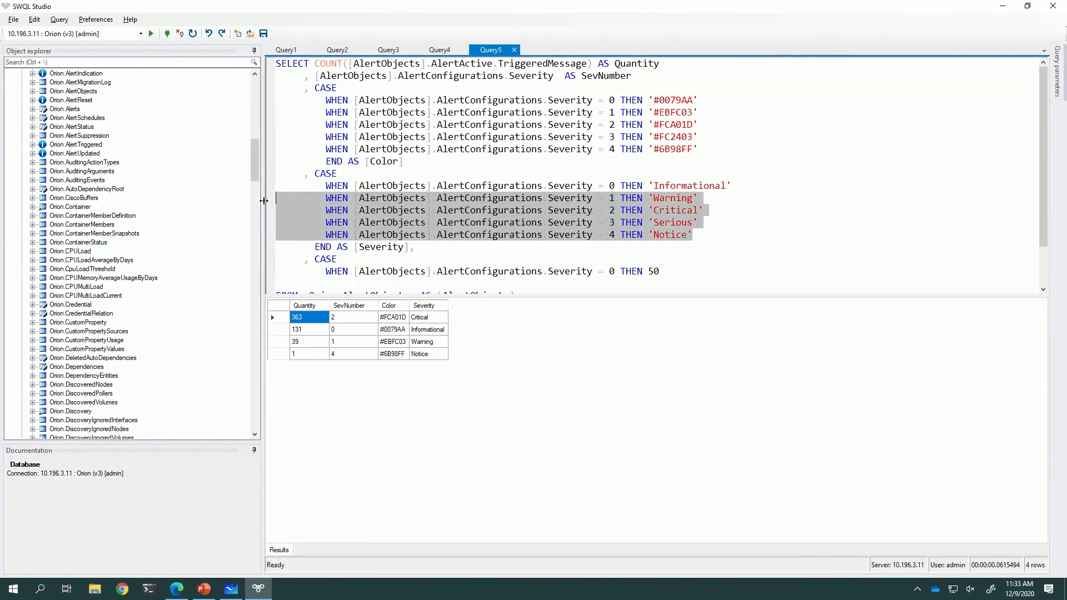
key(ctrl+c)
click(687, 276)
key(ctrl+v)
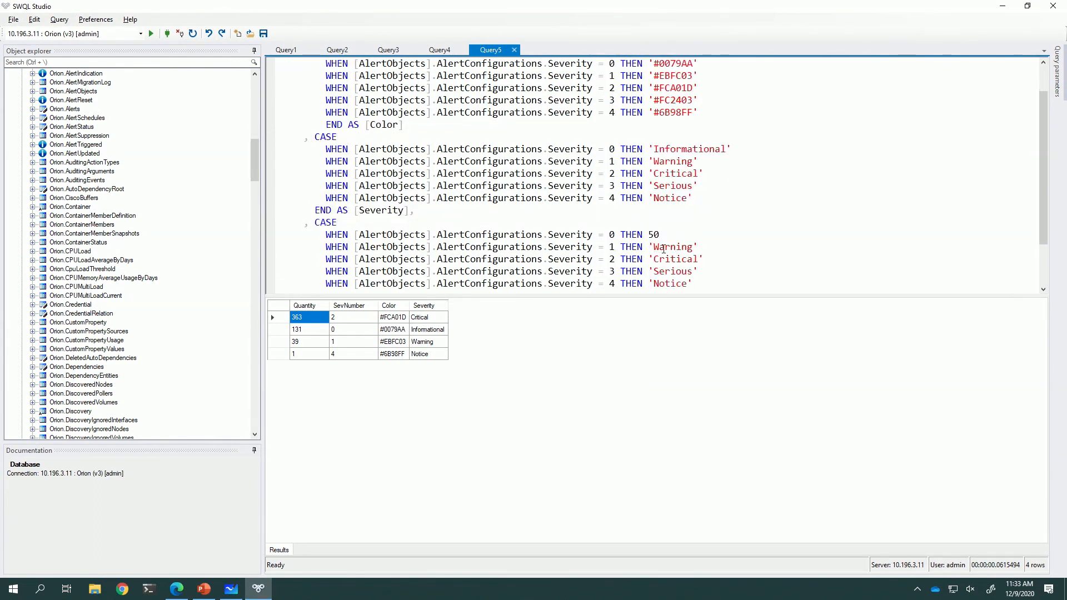
Step: In the new CASE, replace the text results for severities 1 and 2 with 10 and 5
key(shift+End)
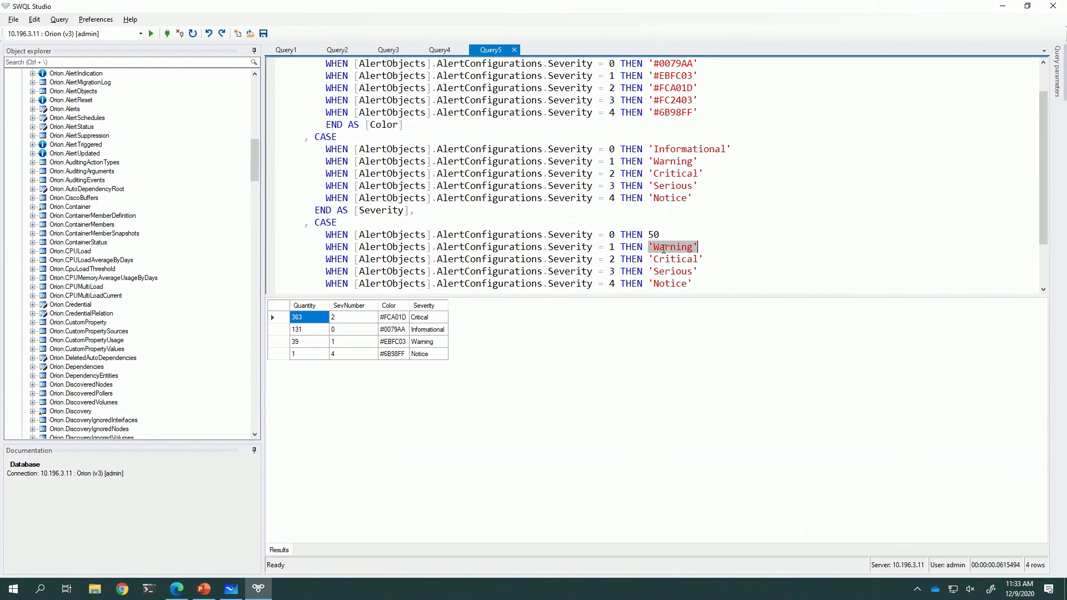
text(10)
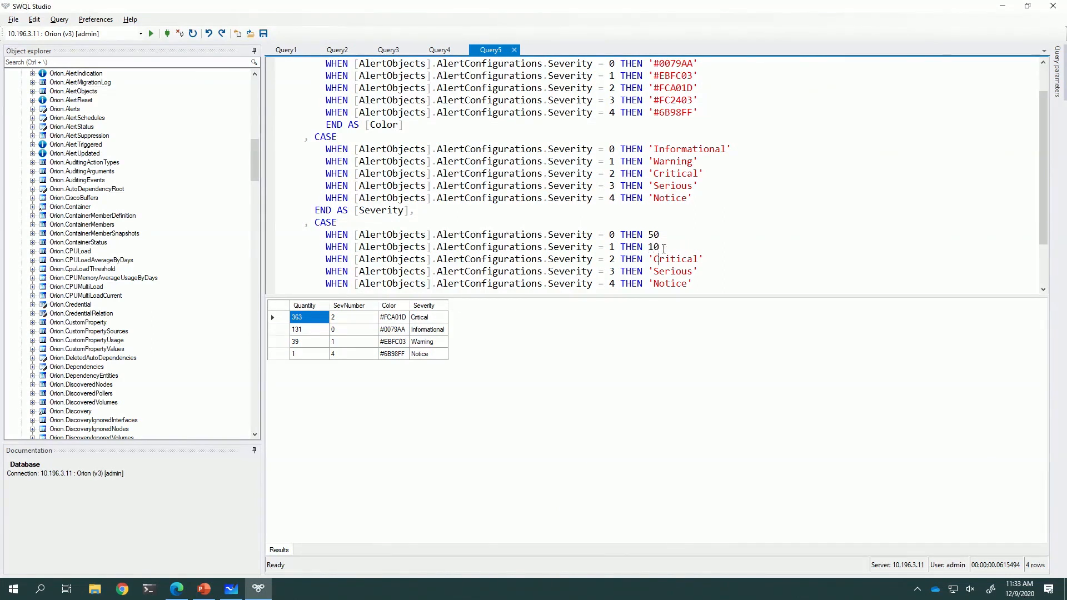
key(Left)
key(Up)
key(Up)
key(shift+Right)
key(shift+Right)
key(shift+Right)
key(shift+Right)
key(shift+Right)
key(shift+Right)
key(shift+Right)
key(shift+Right)
key(shift+Right)
key(shift+Right)
text(5)
Step: In the new CASE, replace the text results for severities 3 and 4 with 1 and 100
key(Down)
key(Left)
key(shift+Right)
key(shift+Right)
key(shift+Right)
key(shift+Right)
key(shift+Right)
key(shift+Right)
key(shift+Right)
key(shift+Right)
key(shift+Right)
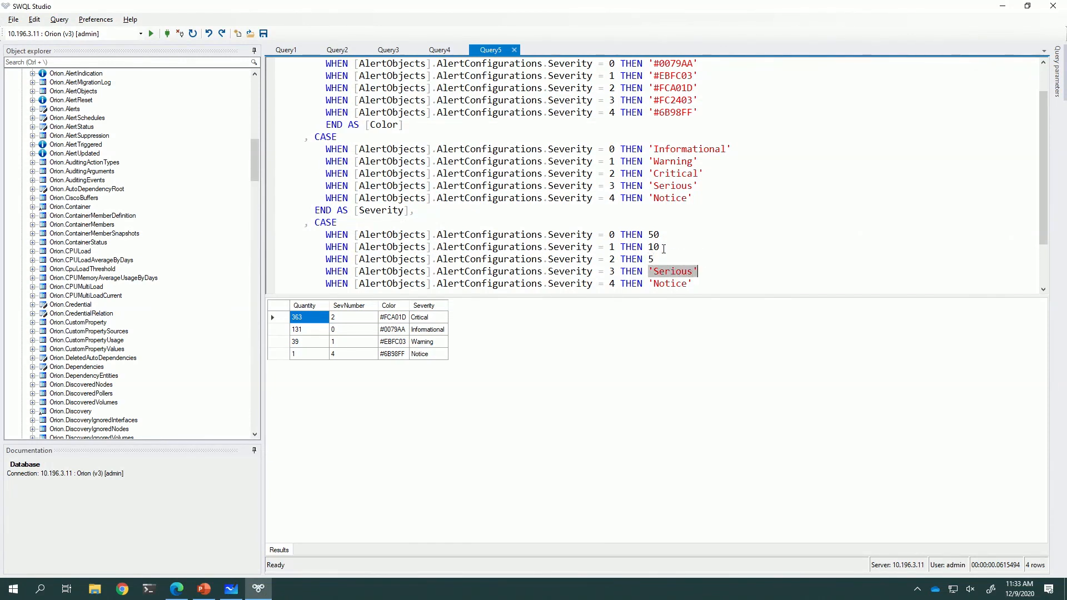
text(1)
key(Down)
key(Left)
key(shift+Right)
key(shift+Right)
key(shift+Right)
key(shift+Right)
key(shift+Right)
key(shift+Right)
key(shift+Right)
key(shift+Right)
text(100)
Step: Close the new CASE with END AS [SortOrder], and remove the extra comma after [Severity] and the blank line before FROM
key(Return)
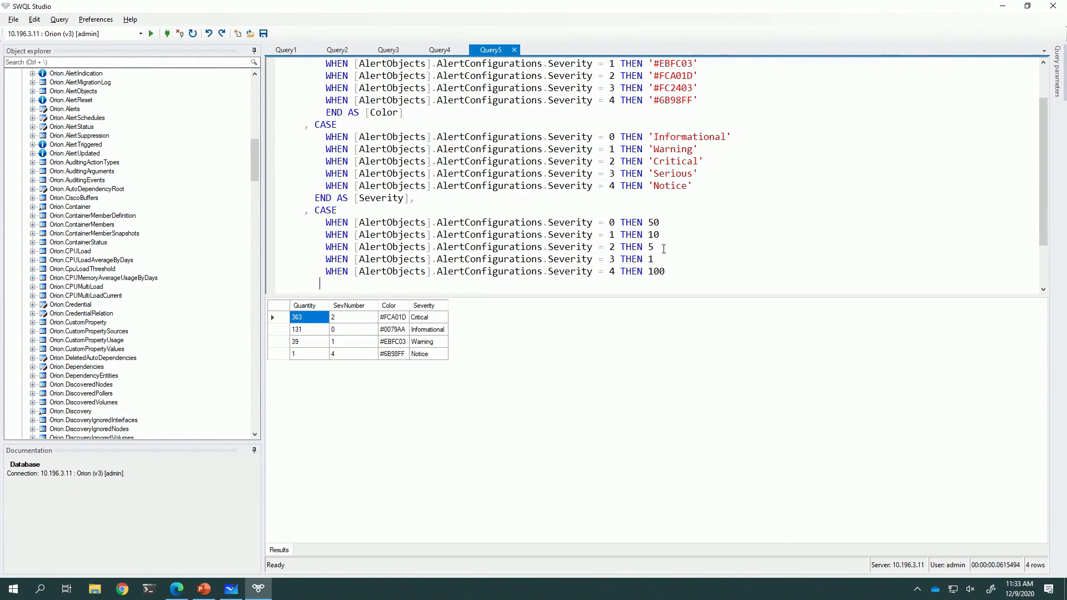
text(END AS [SortOrder)
key(Up)
key(Up)
key(Up)
key(BackSpace)
key(Down)
key(Down)
key(Down)
key(Down)
key(Down)
key(Down)
key(Down)
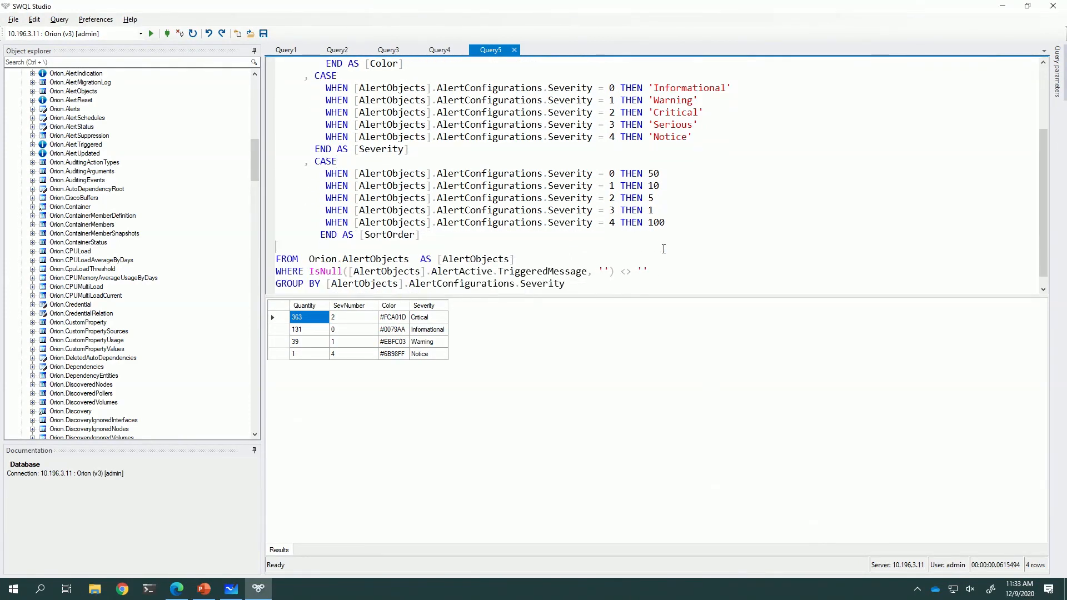
key(Delete)
Step: Add ORDER BY [SortOrder] after the GROUP BY line and run the query
key(Down)
key(Down)
key(Down)
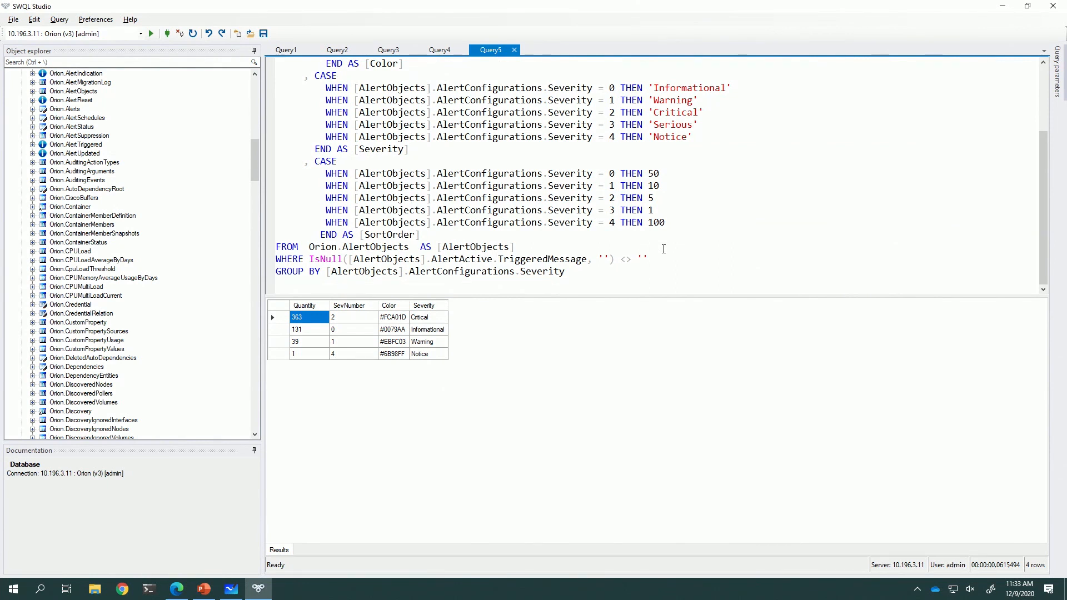
text(ORDER BY So)
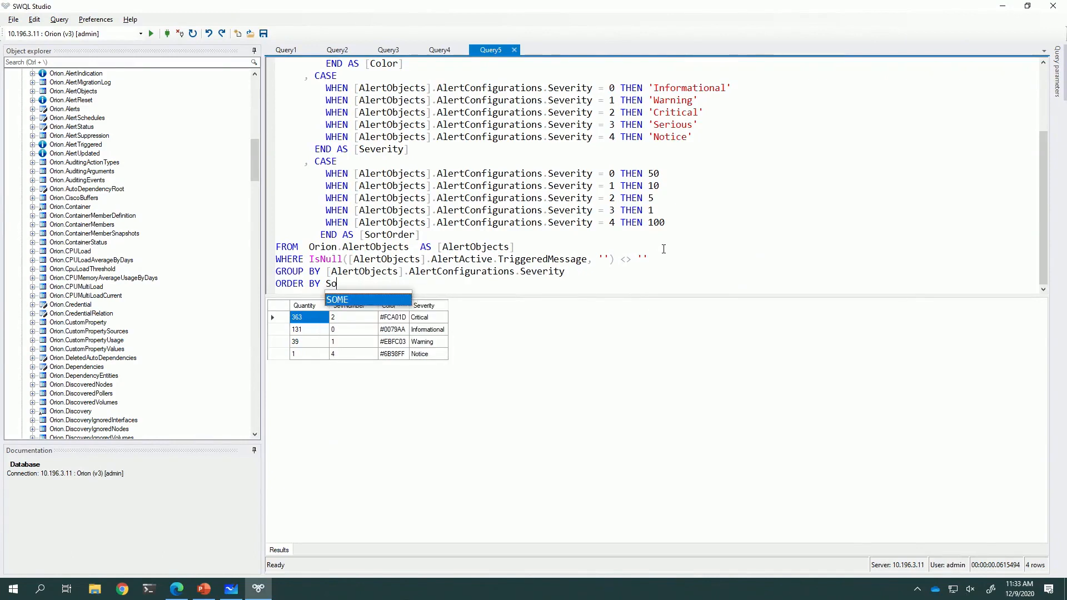
text(rtOrder)
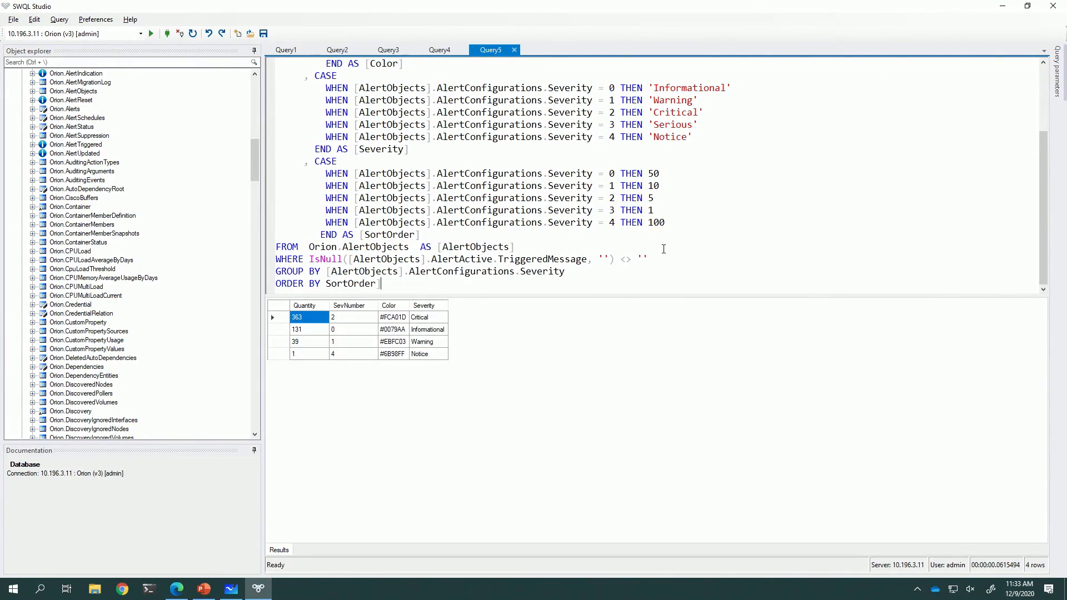
key(ctrl+Left)
text([)
key(F5)
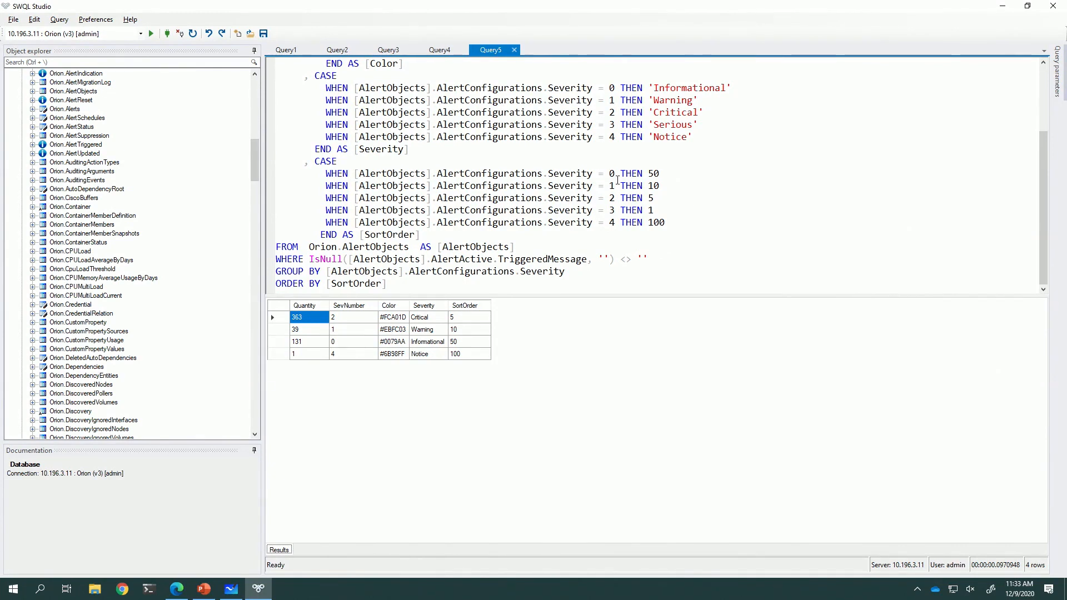
Step: Copy the whole updated query, replace the widget's SWQL query with it in the browser's dashboard editor, and show its records
key(ctrl+a)
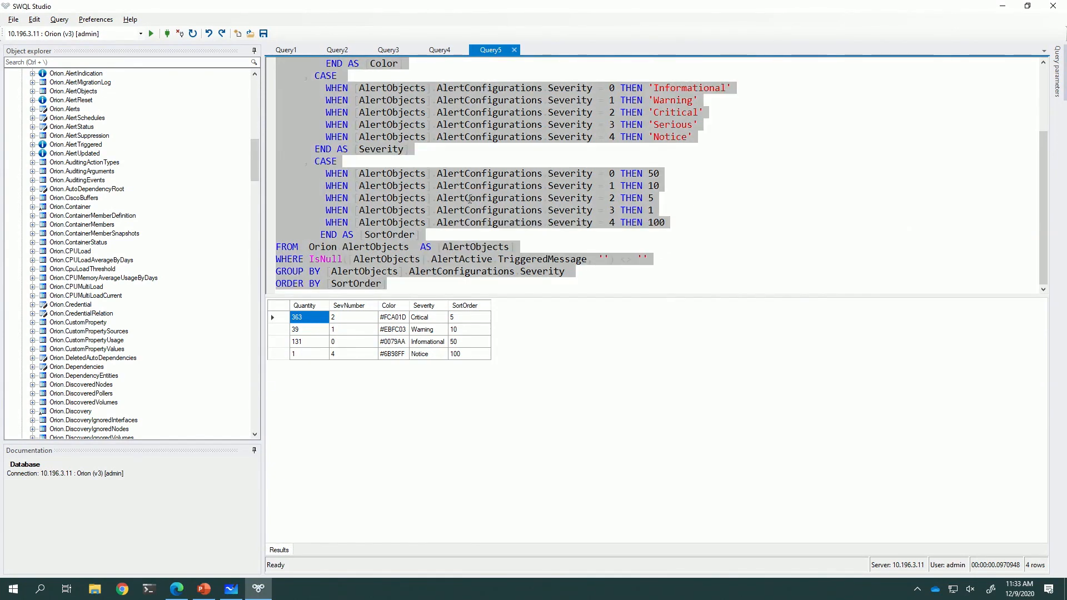
key(alt+Tab)
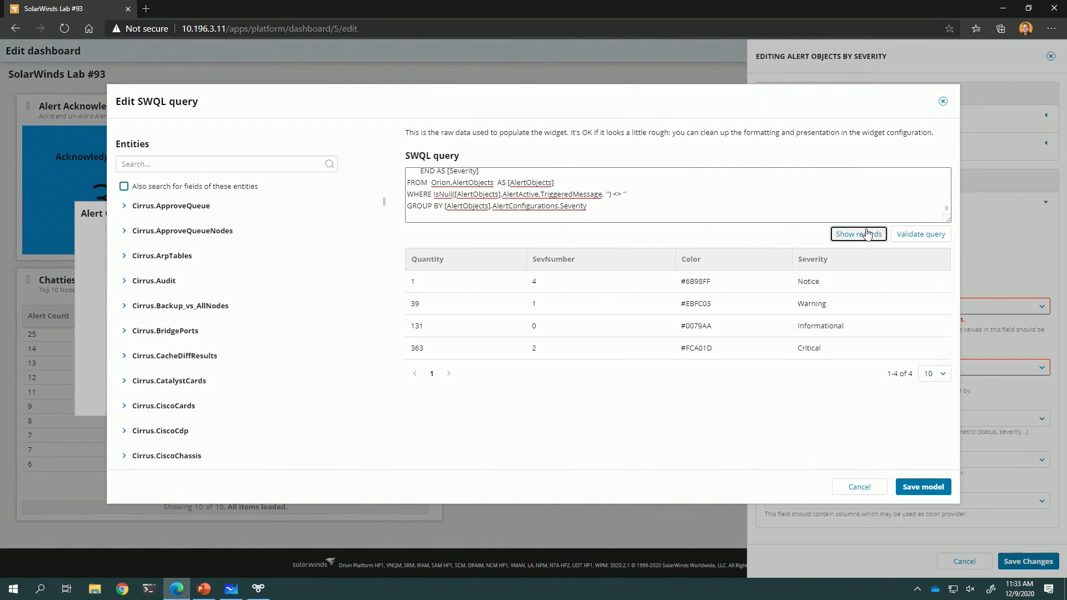
click(658, 203)
key(ctrl+a)
key(ctrl+v)
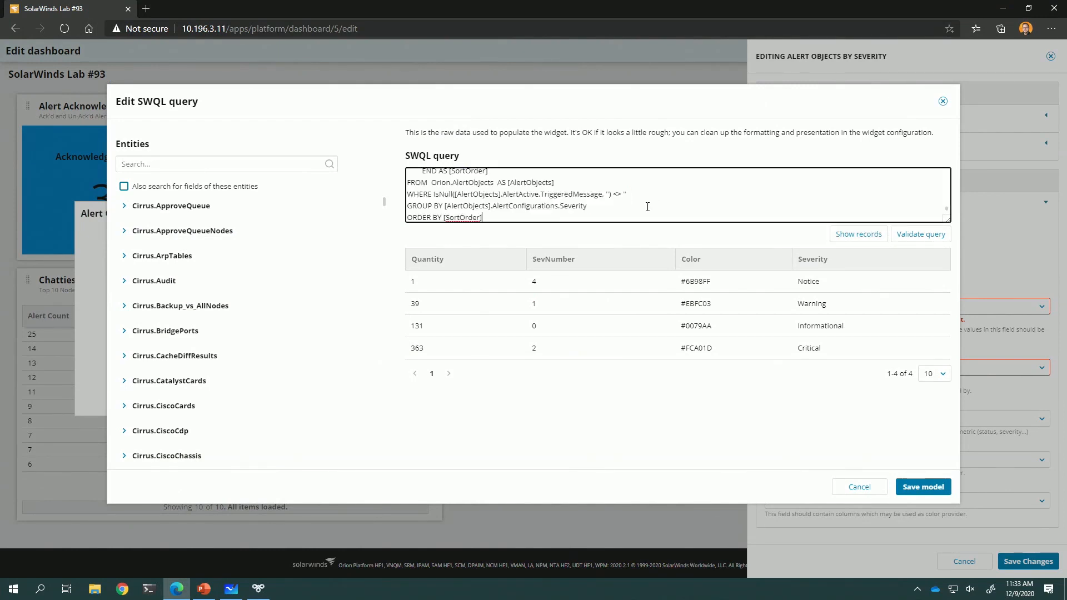
click(844, 233)
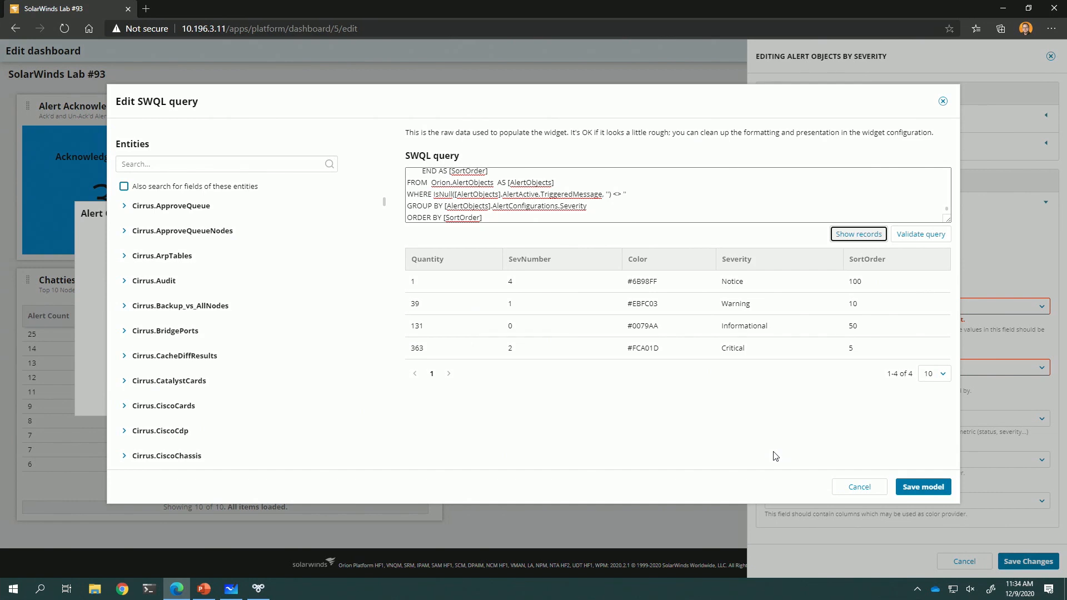
Step: Save the widget's data model and set its Category Field to Severity
click(911, 488)
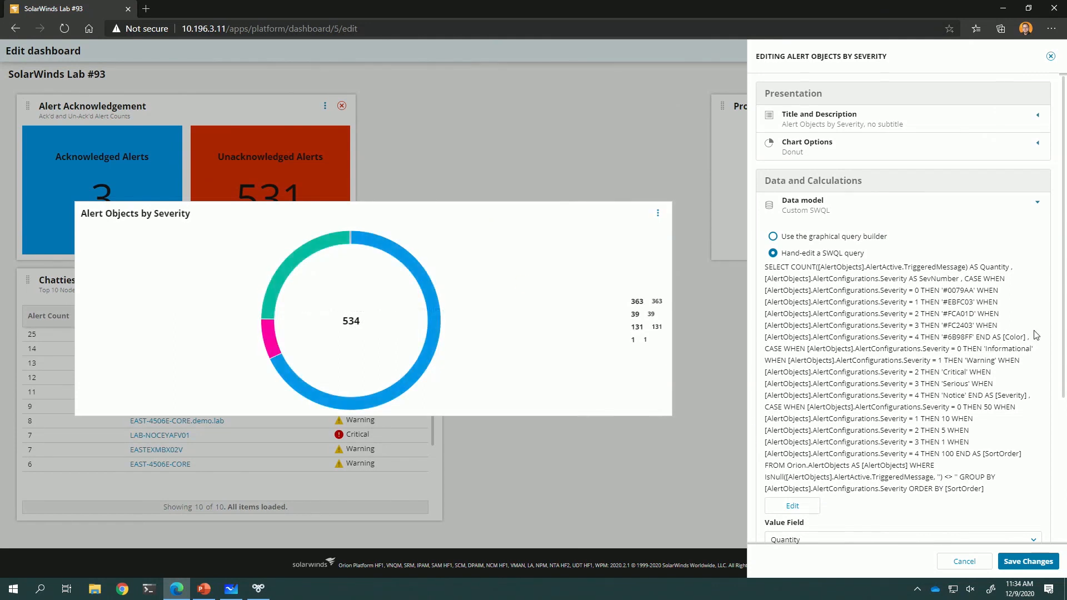
scroll(1034, 334, down, 4)
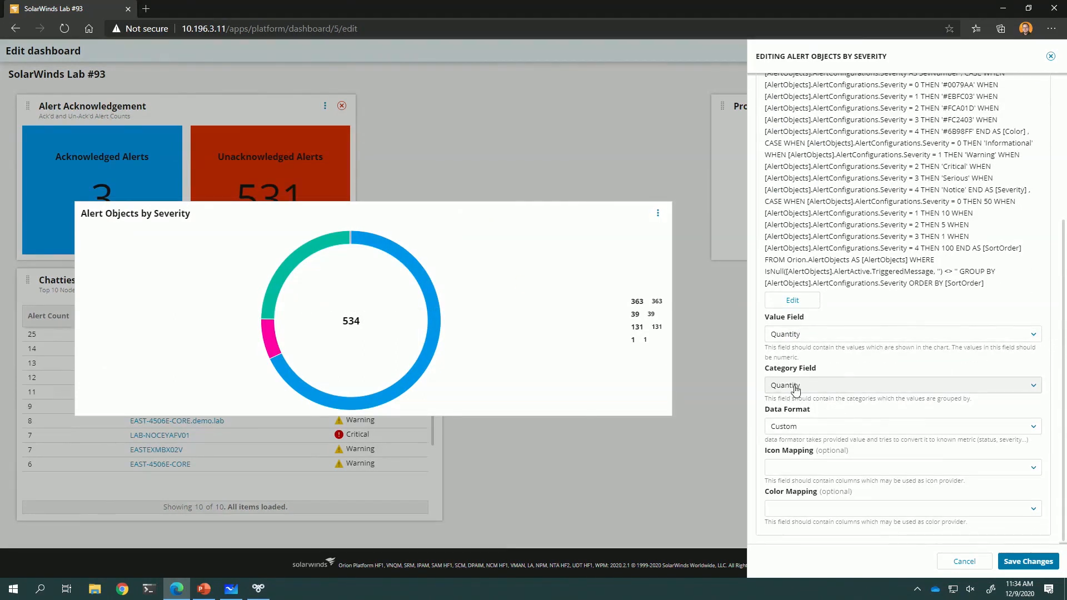
click(860, 386)
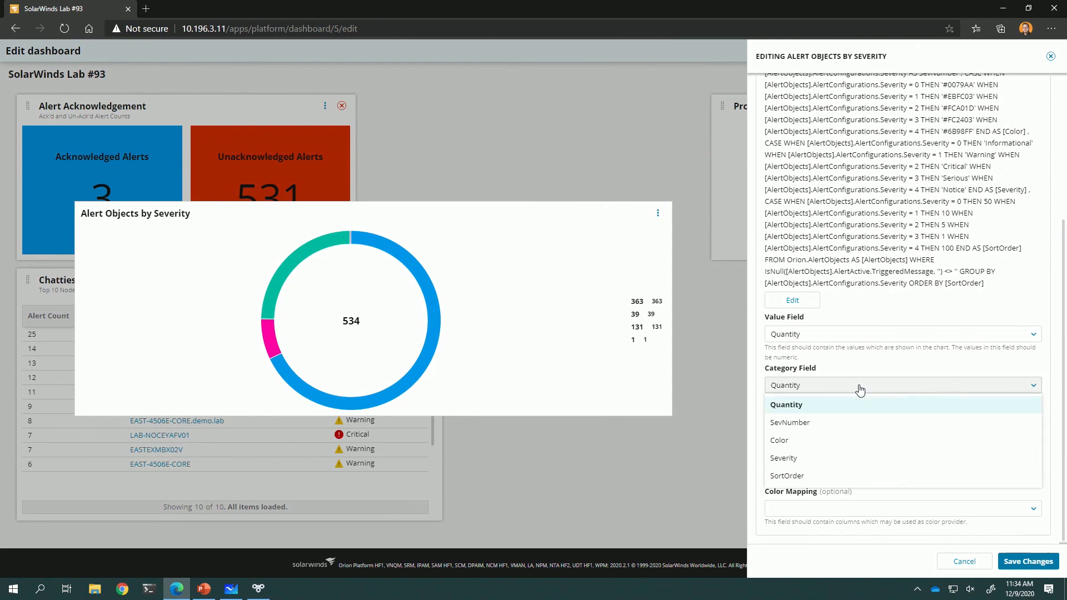
click(804, 458)
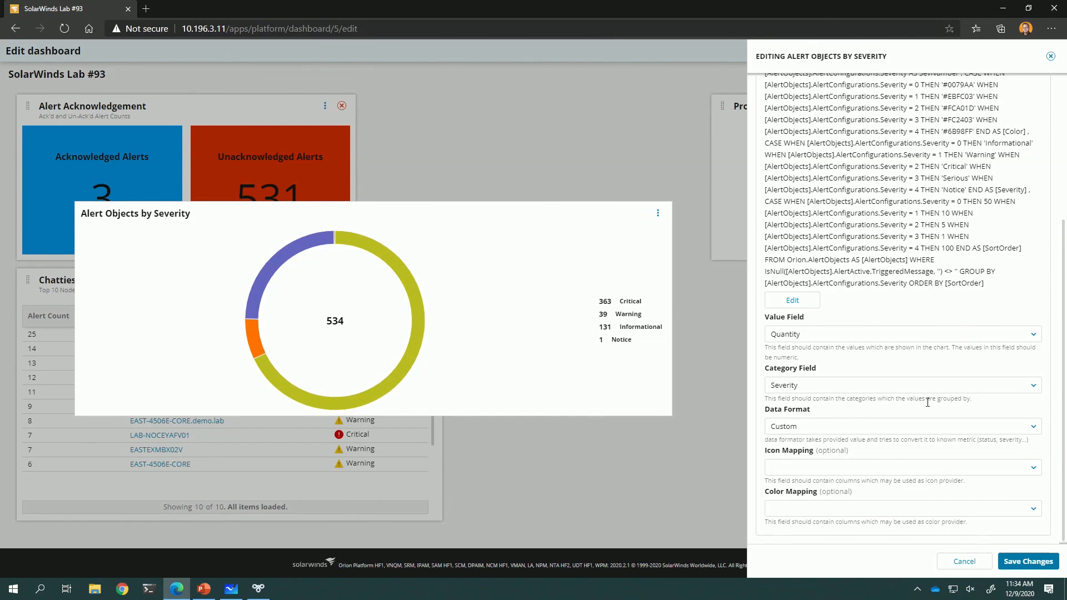
Step: Keep the Data Format on Custom, set Color Mapping to the Color column, and save the widget's changes
click(894, 429)
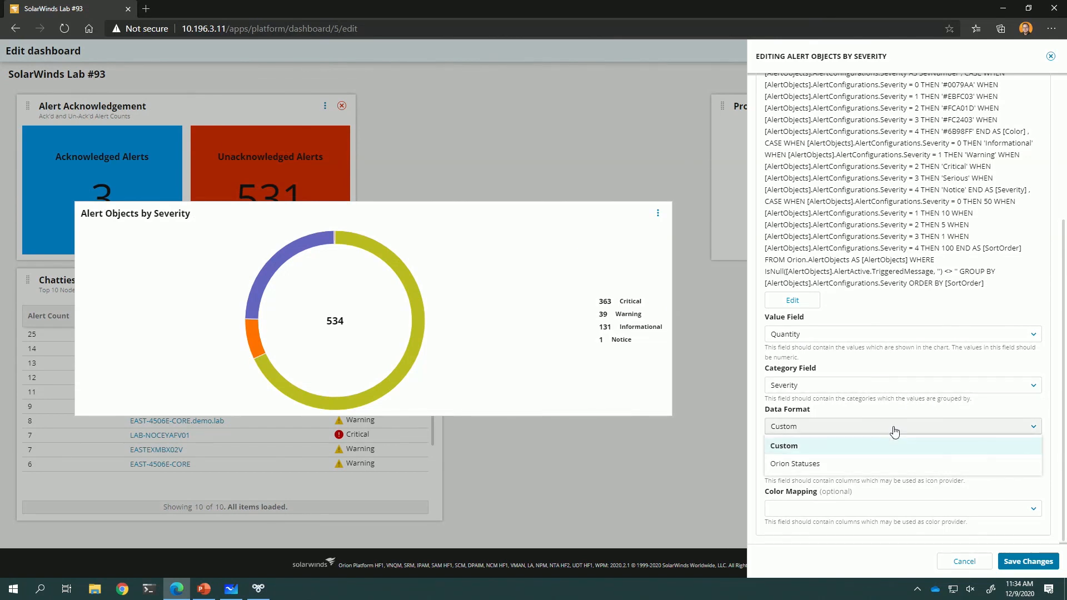
click(894, 429)
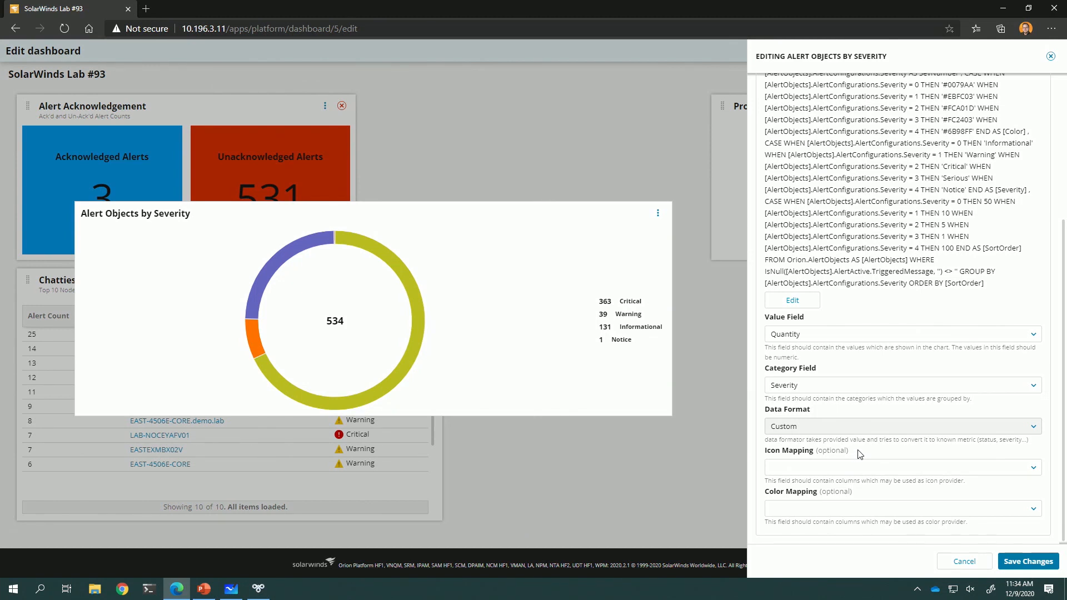
click(859, 515)
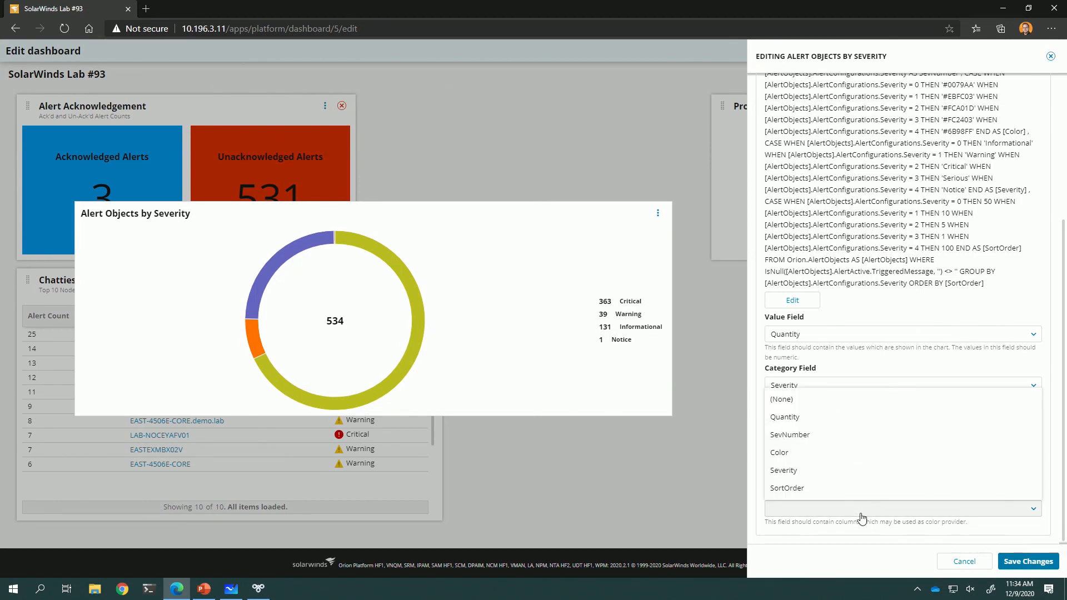
click(817, 453)
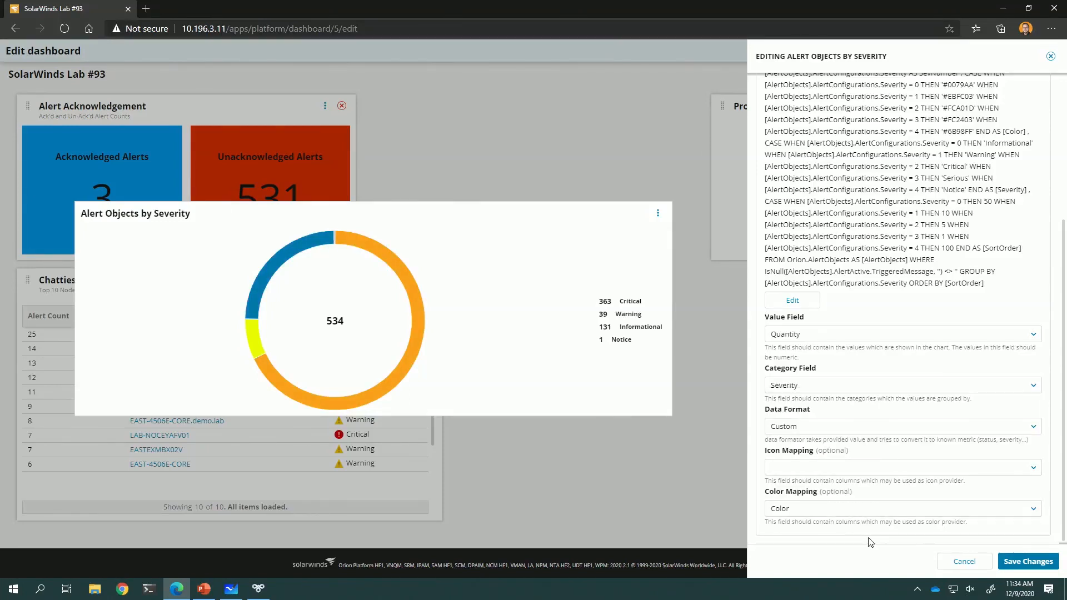
scroll(962, 481, up, 4)
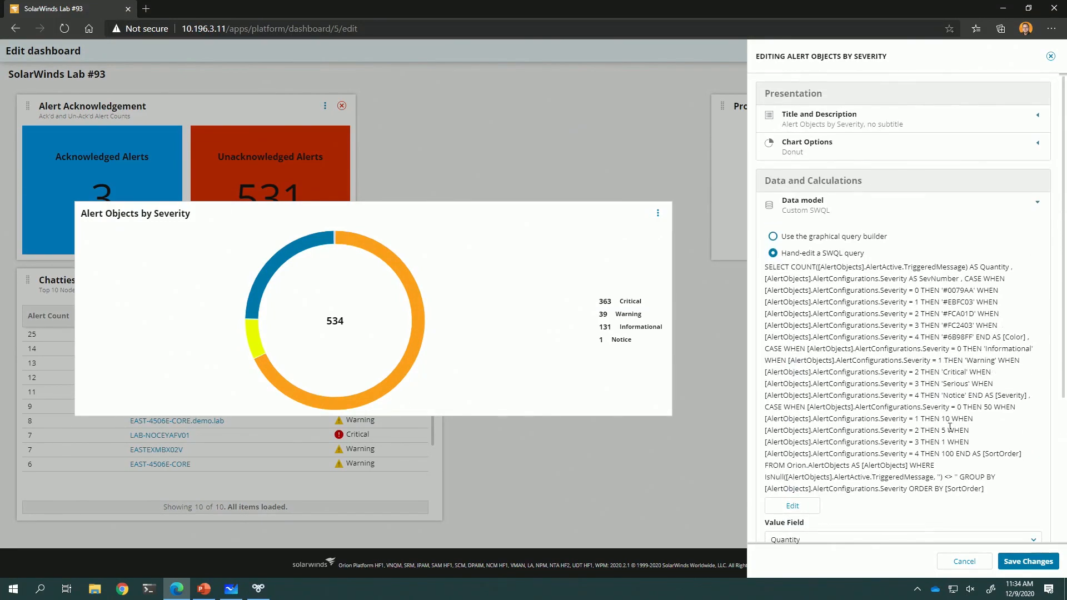
click(1028, 561)
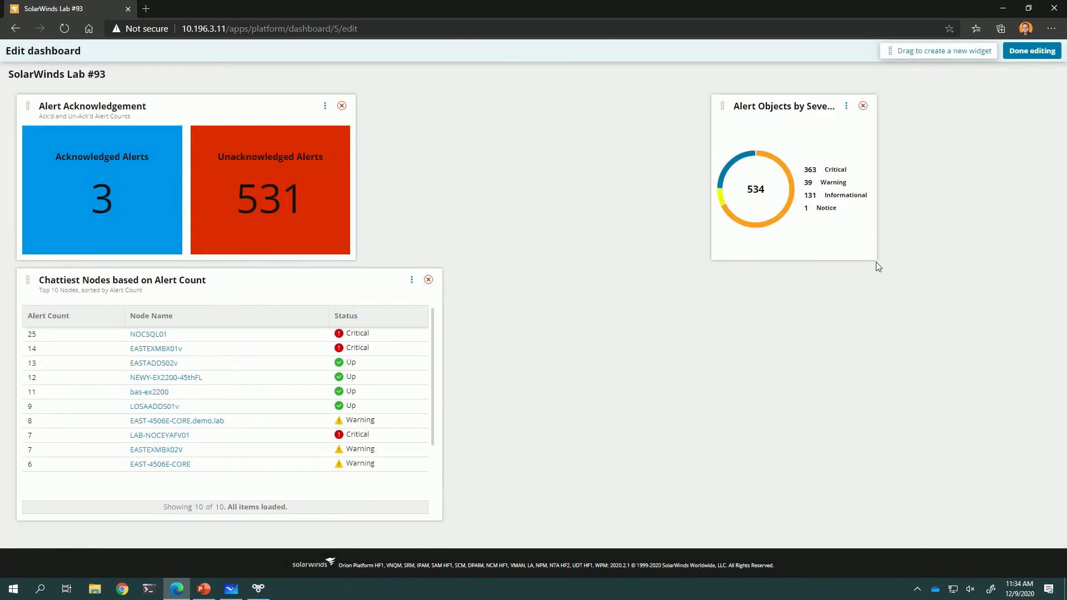
Step: Widen the Alert Objects by Severity widget and move it directly beside the Alert Acknowledgement widget
drag(872, 257, 1050, 259)
drag(878, 104, 550, 95)
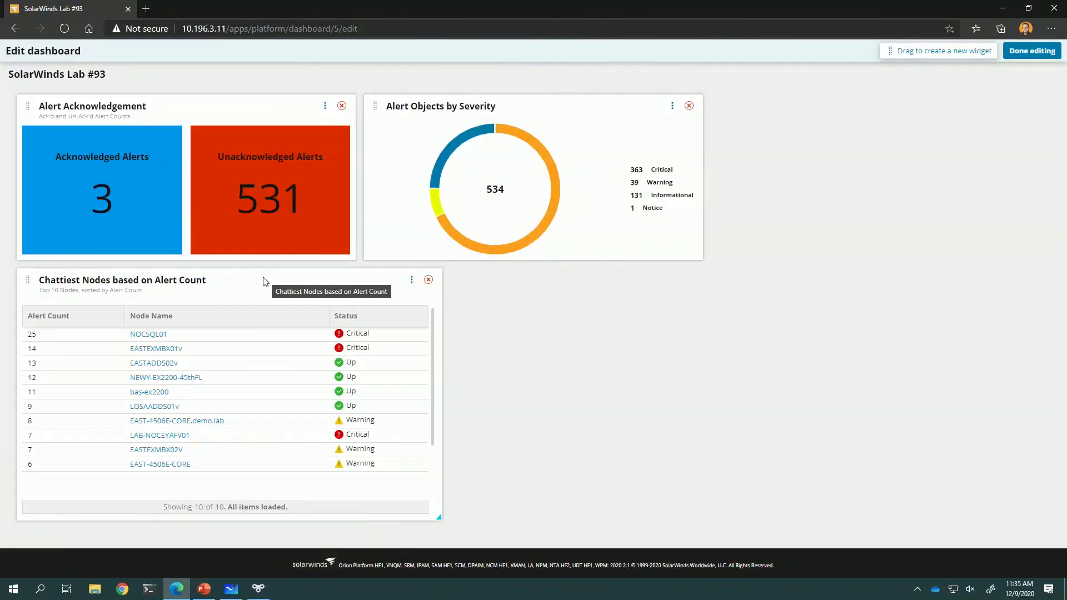
Step: Move the Chattiest Nodes table beneath the donut widget and reshape the Alert Acknowledgement widget into a tall, narrow column
drag(266, 281, 605, 283)
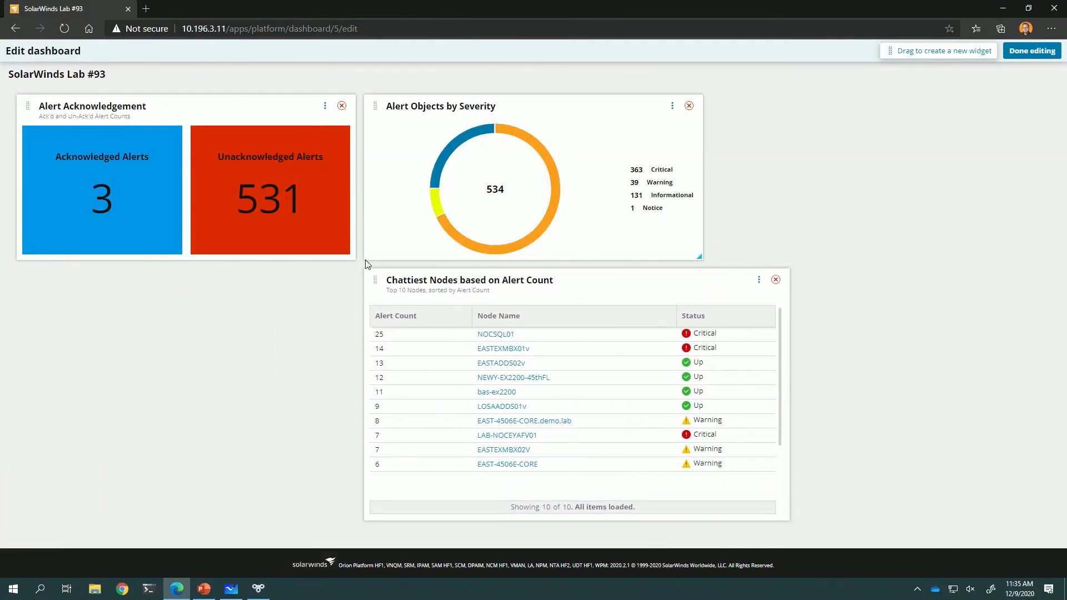
drag(352, 257, 173, 488)
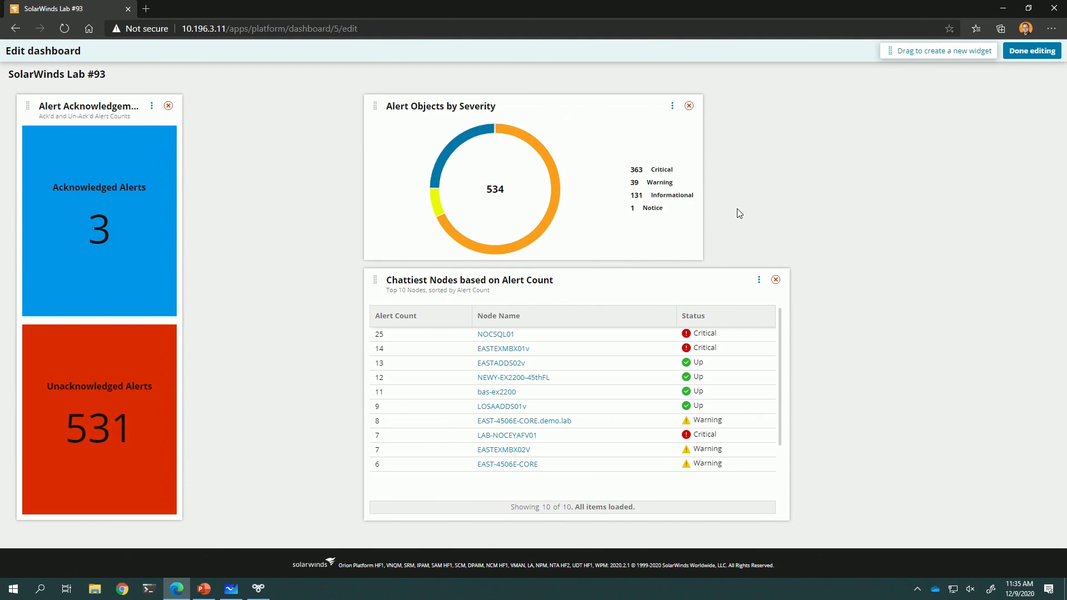
Step: Move the Alert Objects by Severity donut and the Chattiest Nodes table directly beside the Alert Acknowledgement column
drag(567, 110, 392, 109)
drag(683, 288, 510, 280)
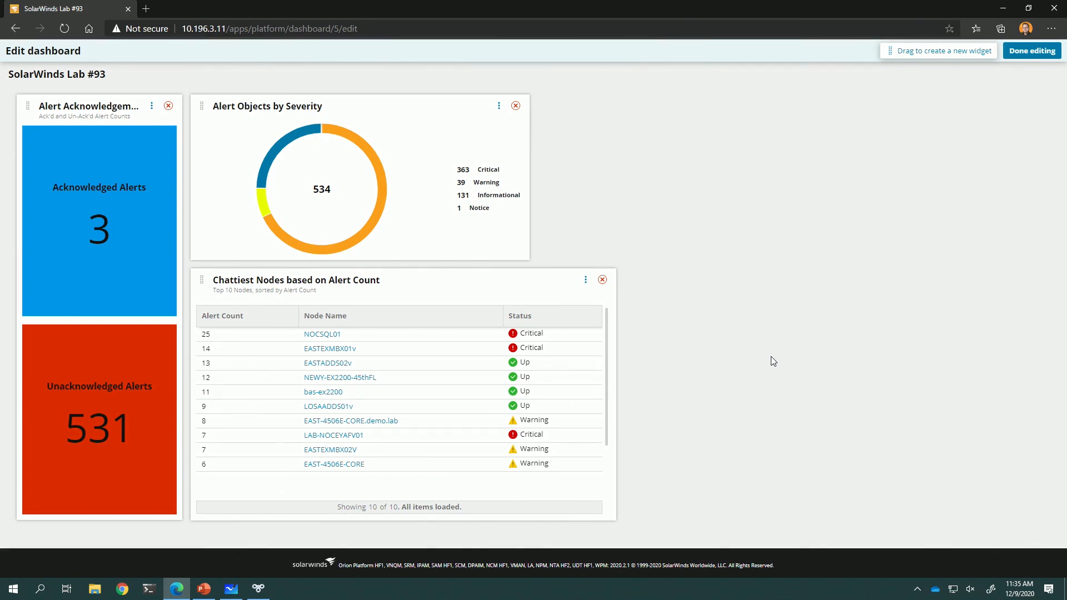
Step: Switch to the PowerPoint presentation, present the Simple SWQL-Based Proportional Widget slide and advance to the following slide
key(alt+Tab)
key(alt+Tab)
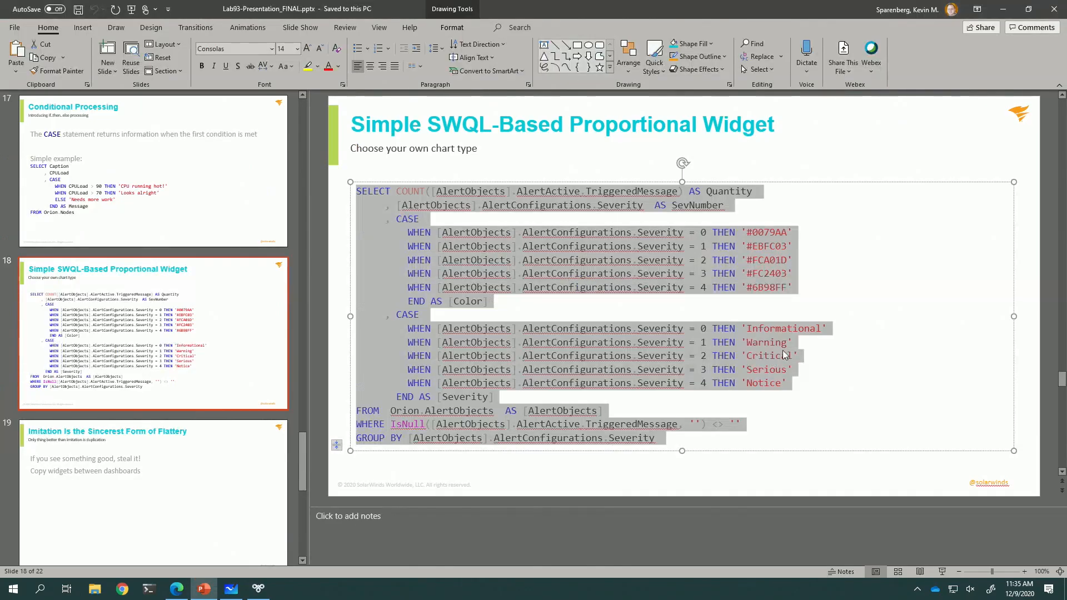
click(944, 570)
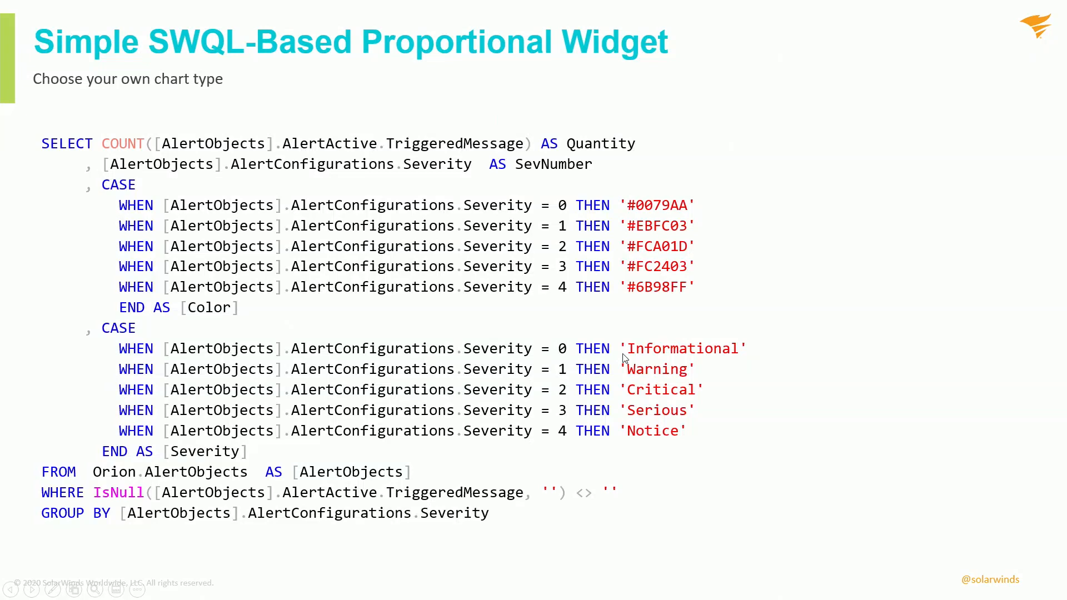
key(Right)
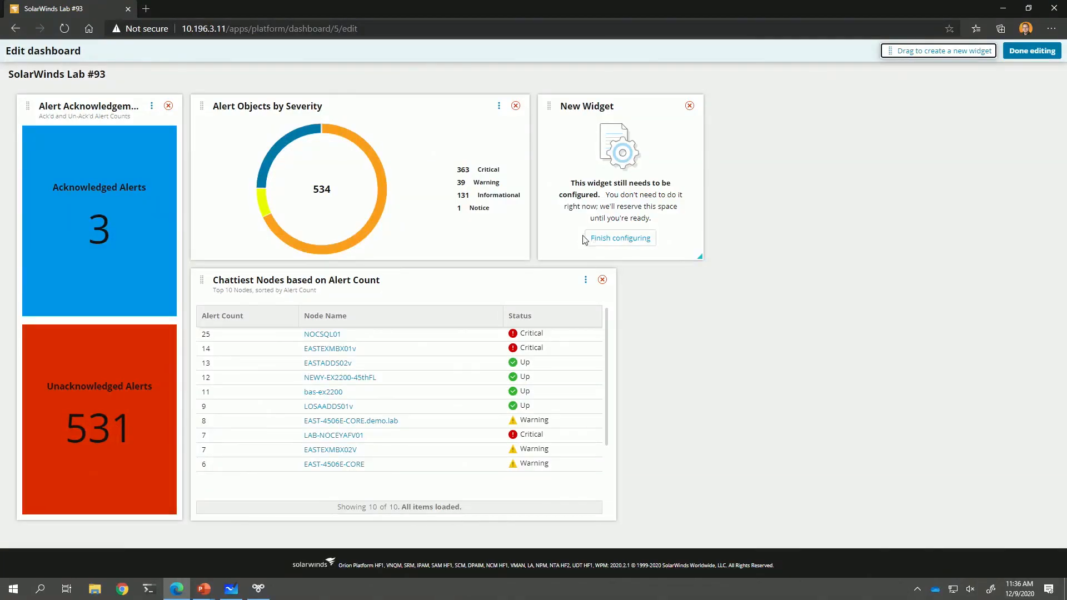
Step: Configure the new dashboard widget as a copy of the Node Status widget from the TC - C-Suite dashboard
click(586, 239)
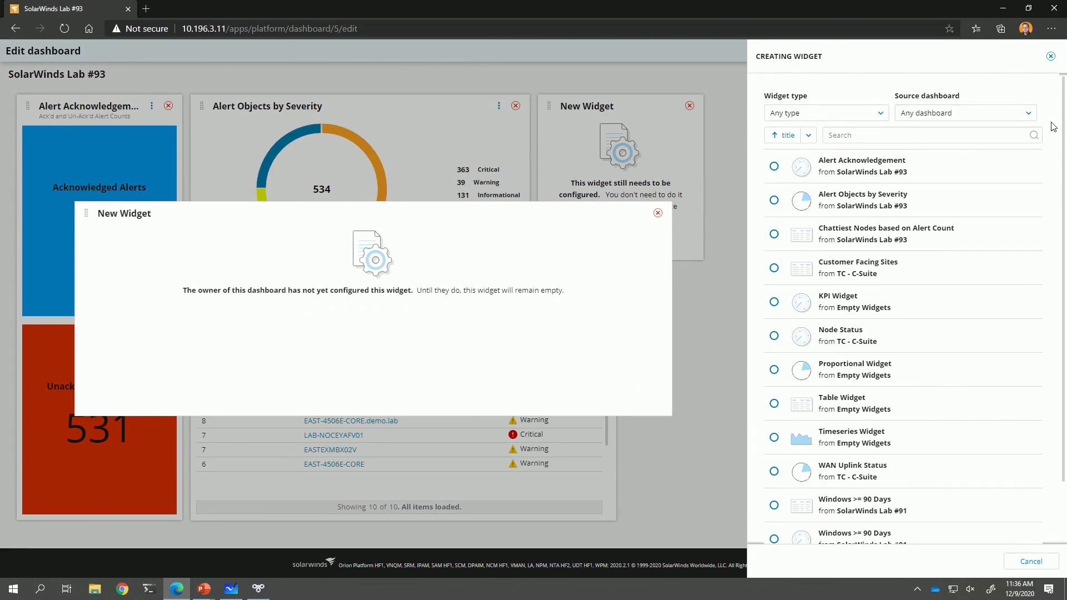
click(1028, 114)
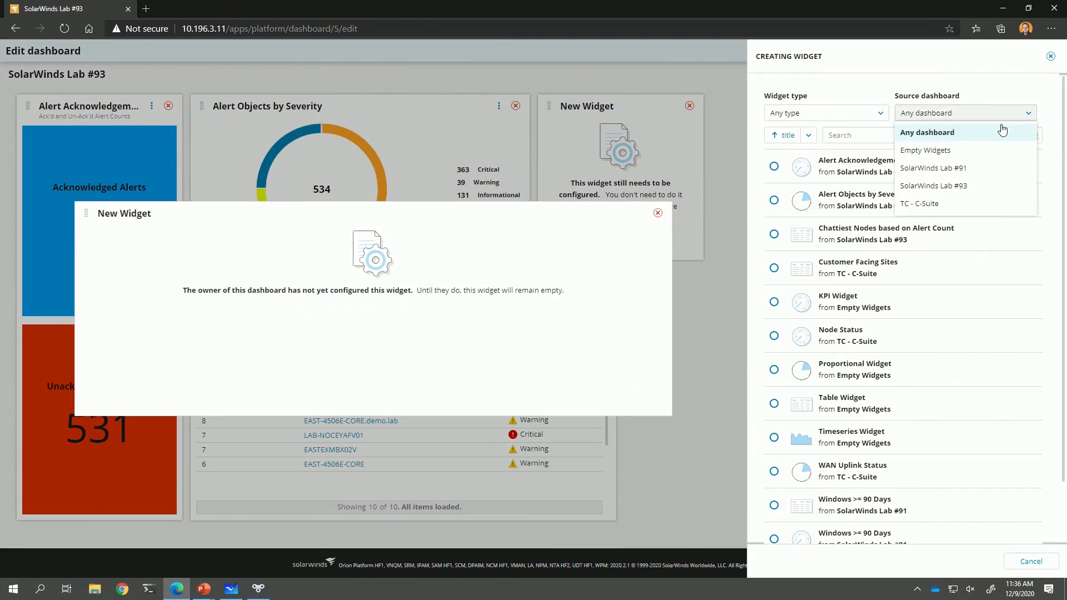
click(998, 205)
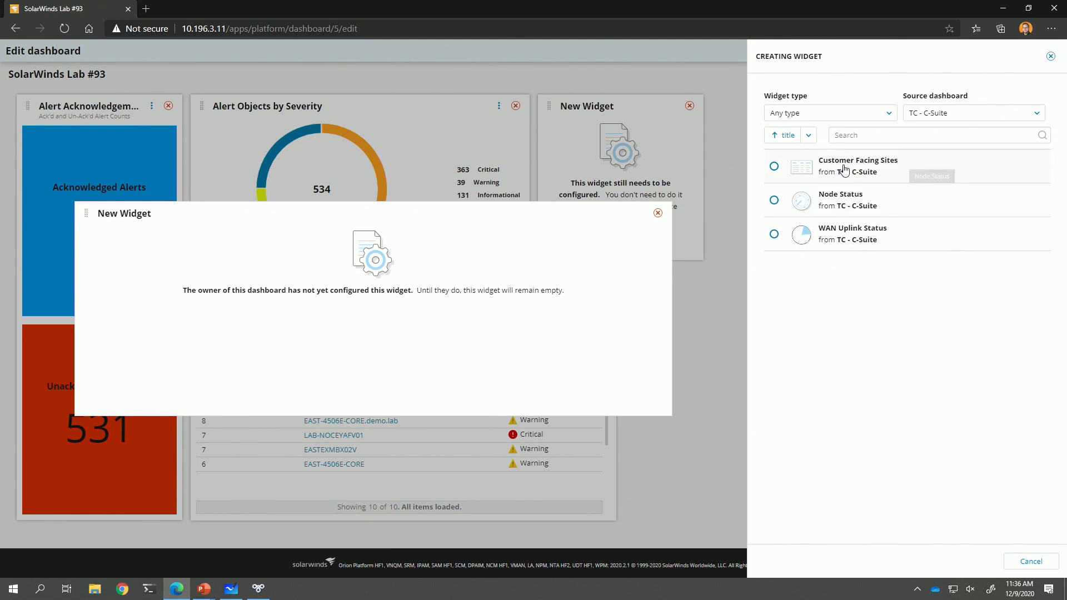
click(843, 204)
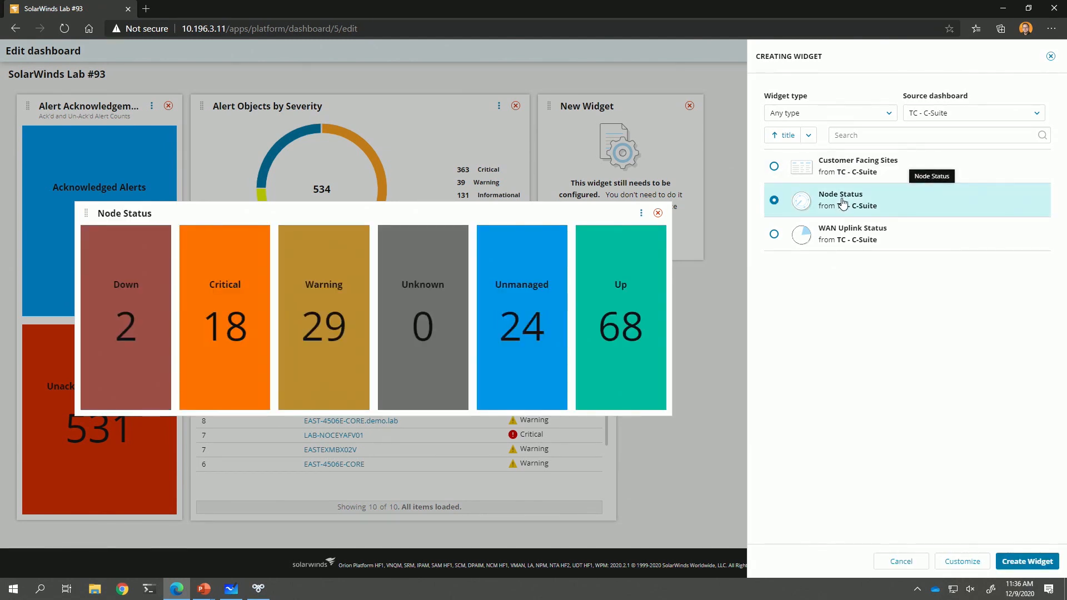
click(1028, 562)
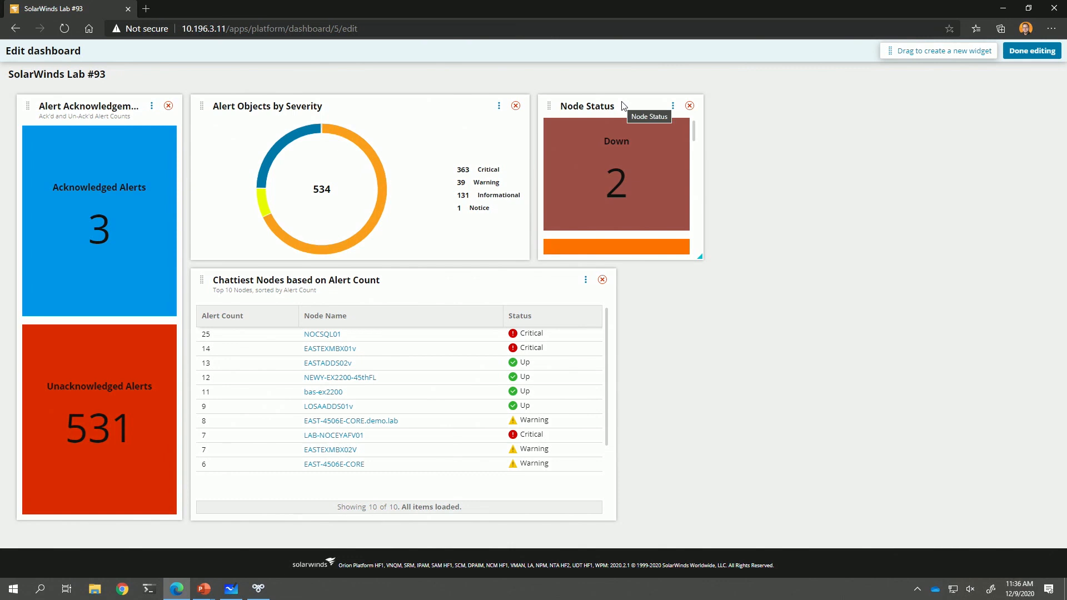
click(673, 106)
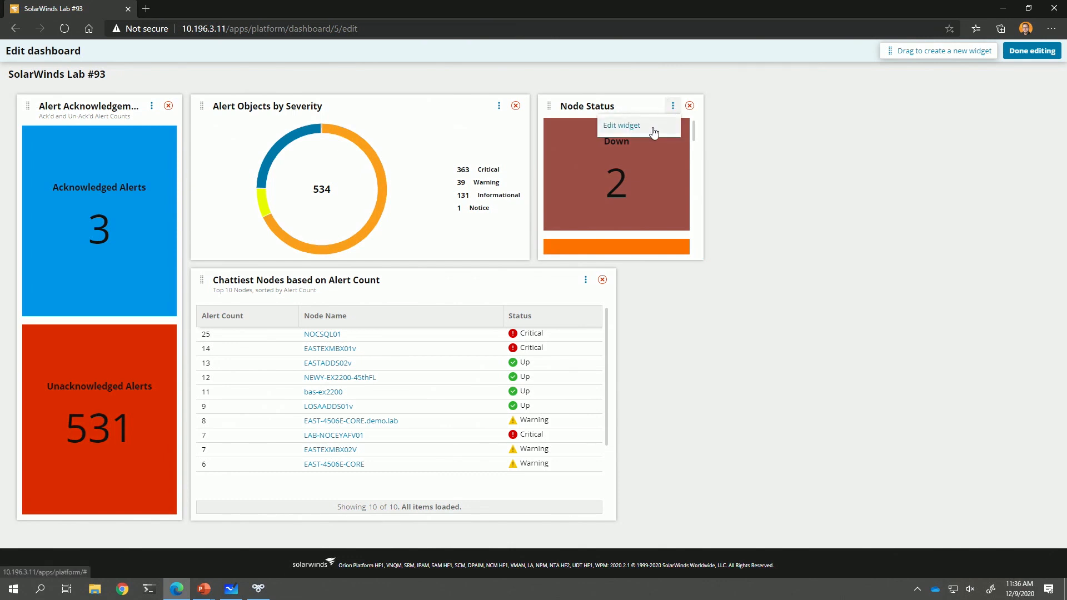
click(760, 86)
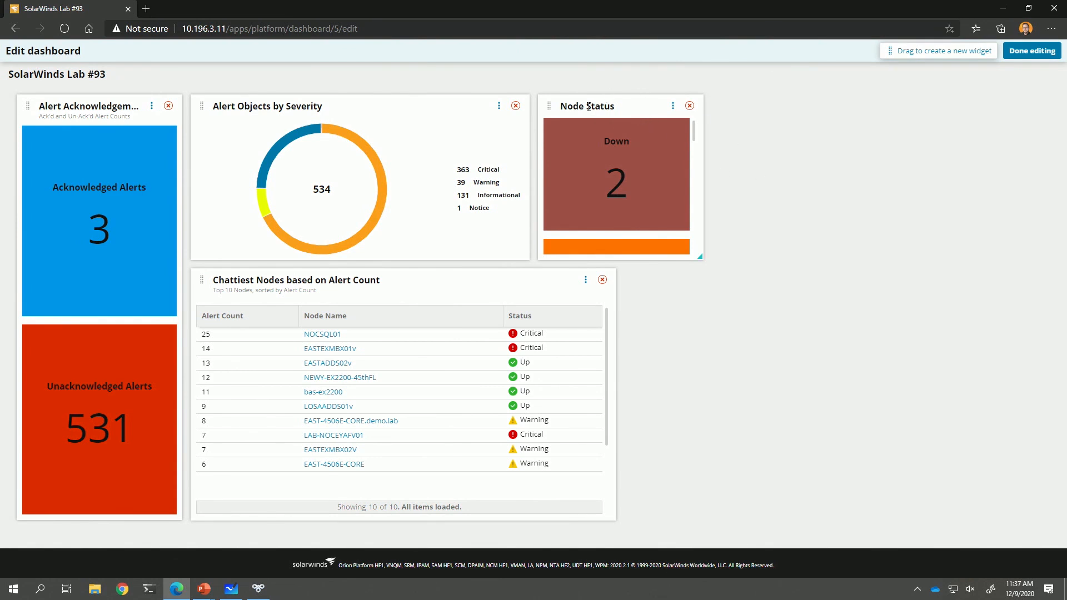
drag(550, 106, 891, 105)
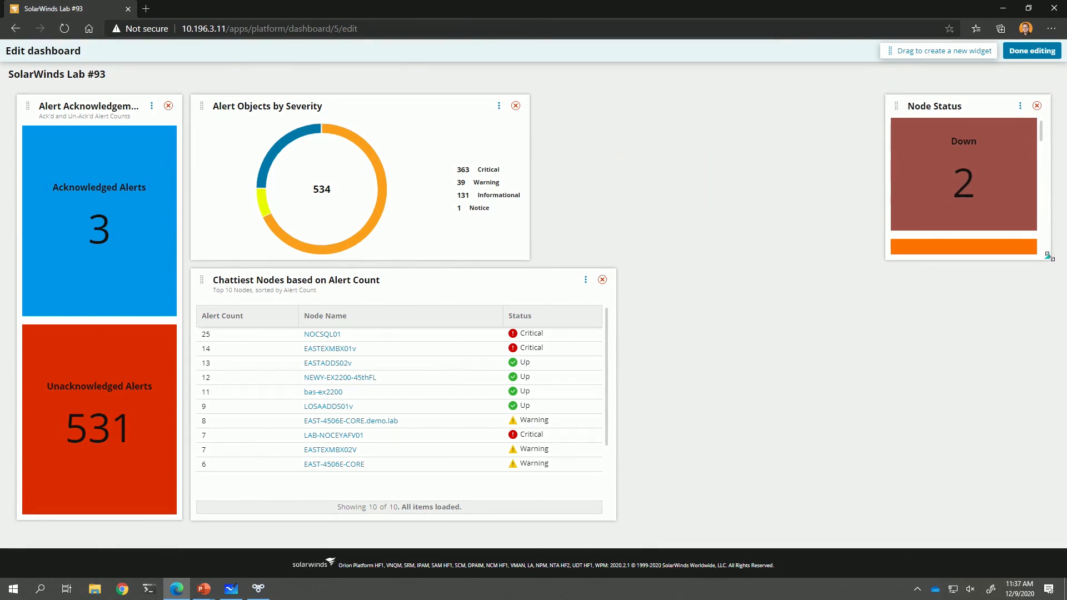
drag(1051, 261, 1063, 136)
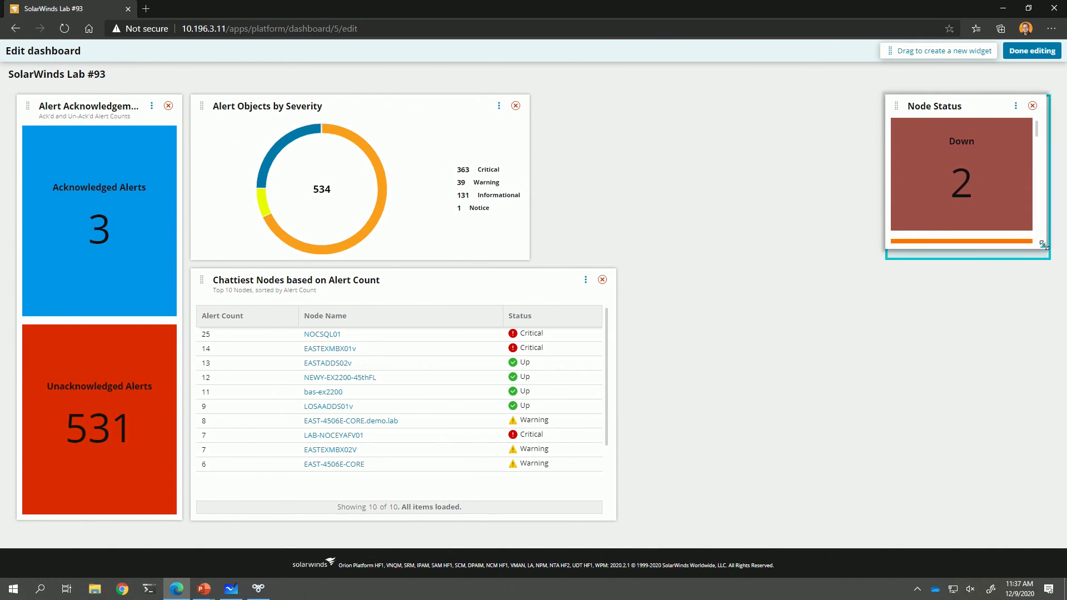
drag(896, 106, 549, 105)
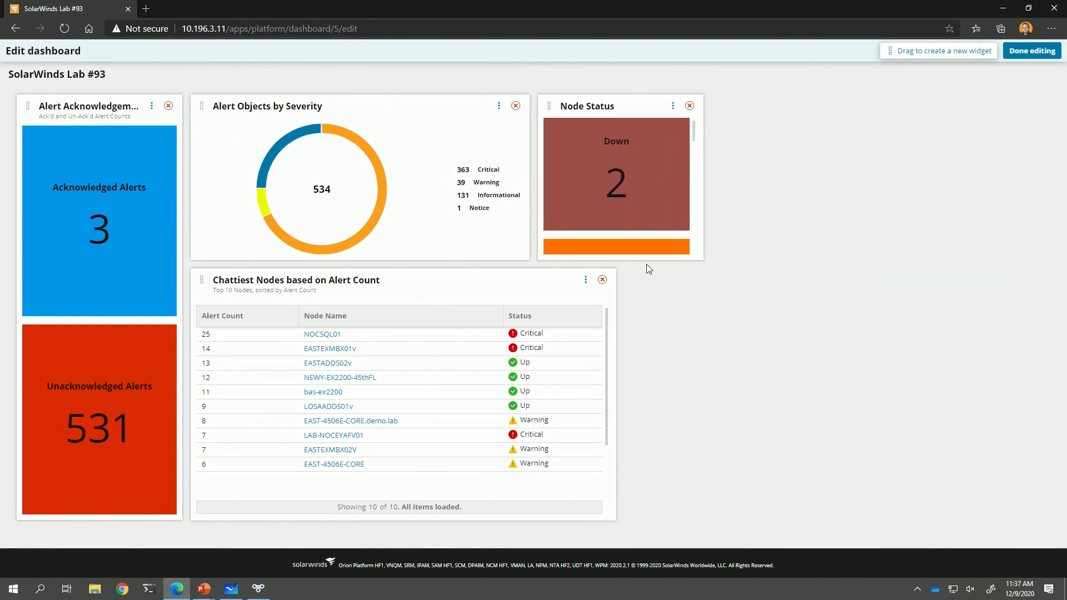
Step: Enlarge Node Status to show its six tiles in a three-by-two grid and narrow the Chattiest Nodes table to the donut widget's width
drag(704, 257, 828, 360)
drag(504, 449, 512, 286)
drag(611, 517, 523, 504)
drag(635, 103, 547, 102)
drag(871, 431, 869, 359)
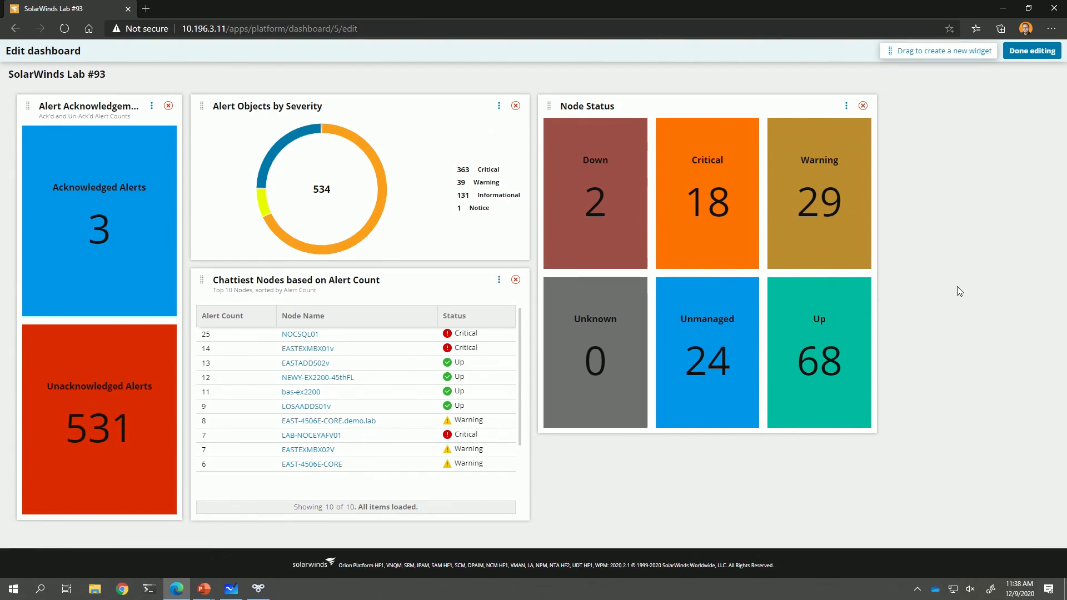
Step: Add a new widget beneath Node Status and create it from the Timeseries Widget of the Empty Widgets dashboard
drag(949, 51, 600, 449)
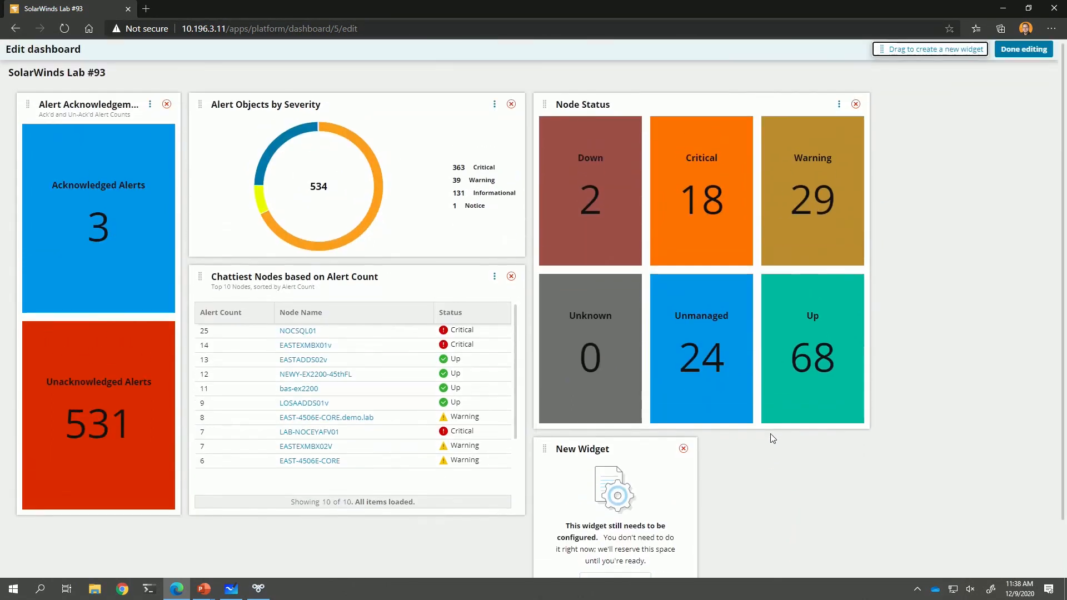
scroll(744, 440, down, 2)
click(617, 522)
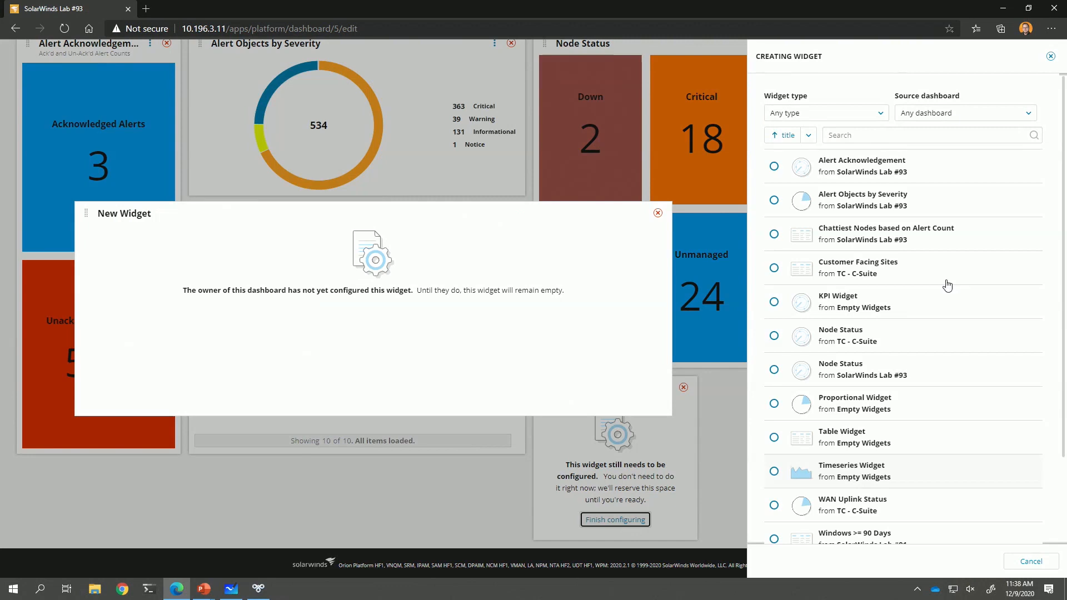
click(831, 113)
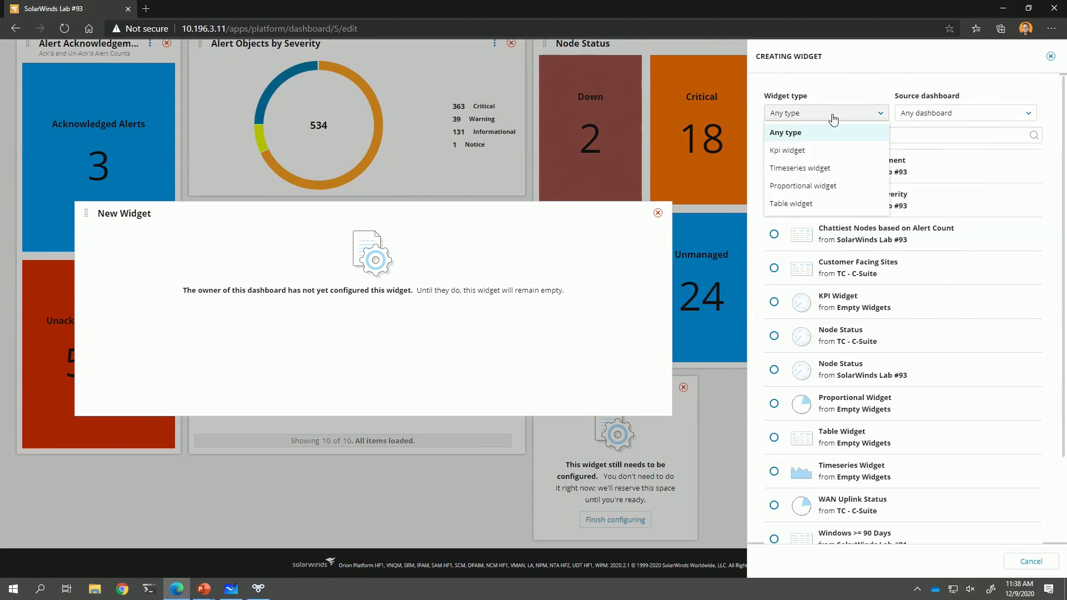
click(801, 168)
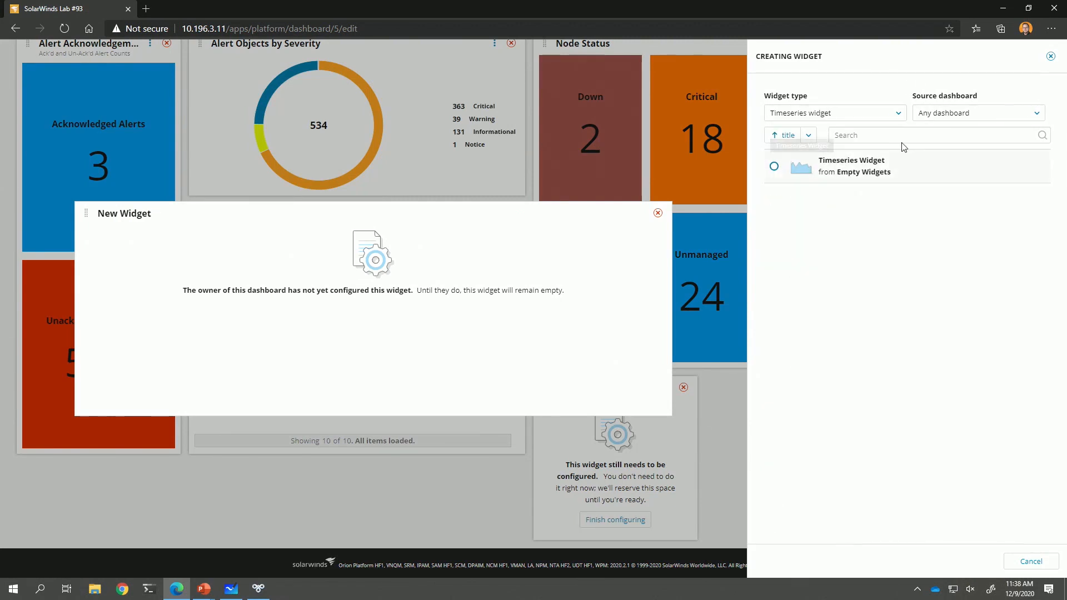
click(859, 174)
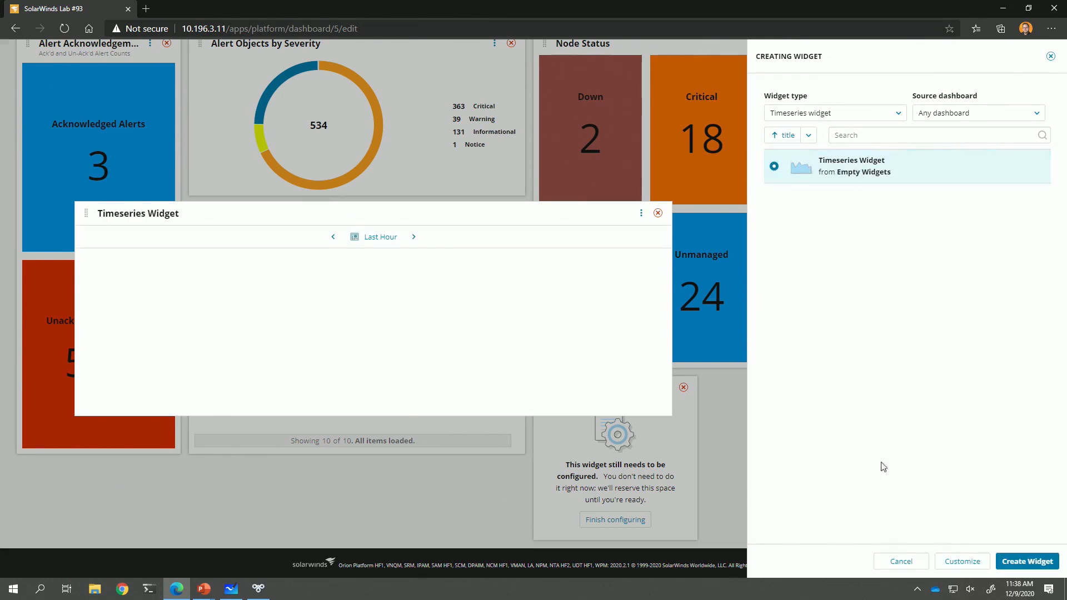
click(1017, 562)
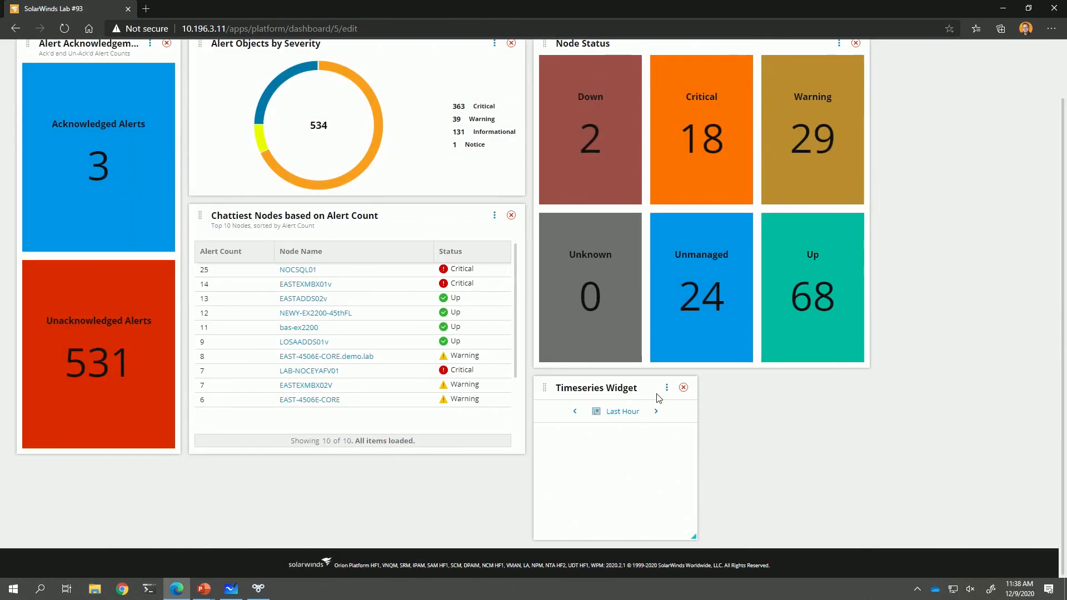
Step: Edit the Timeseries Widget and set its data model to the Perfstack project Lab #93 - Incidents
click(667, 388)
click(617, 407)
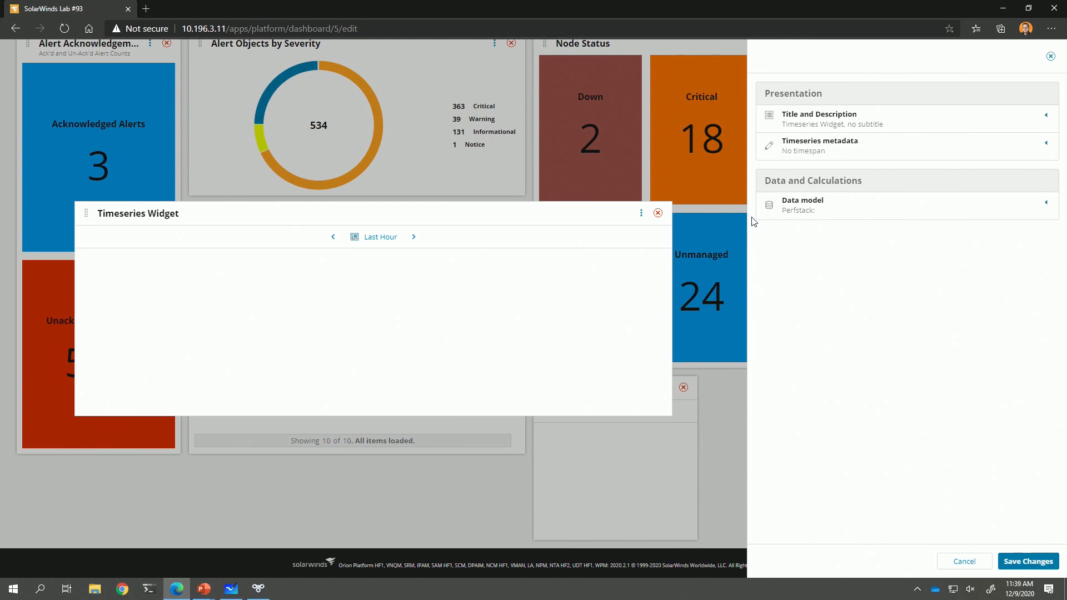
click(844, 213)
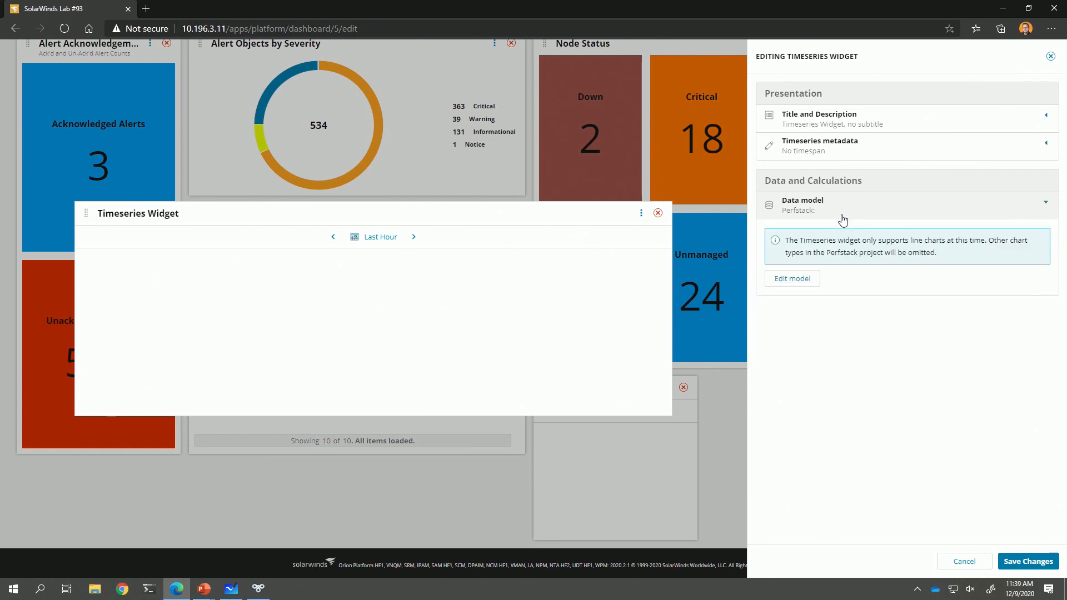
click(794, 283)
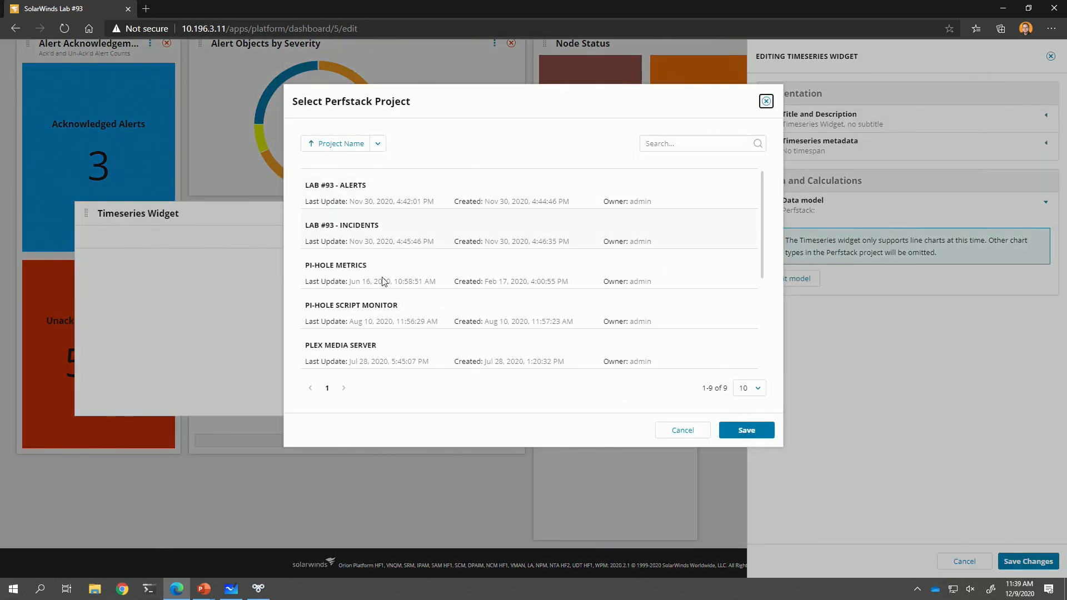
click(437, 233)
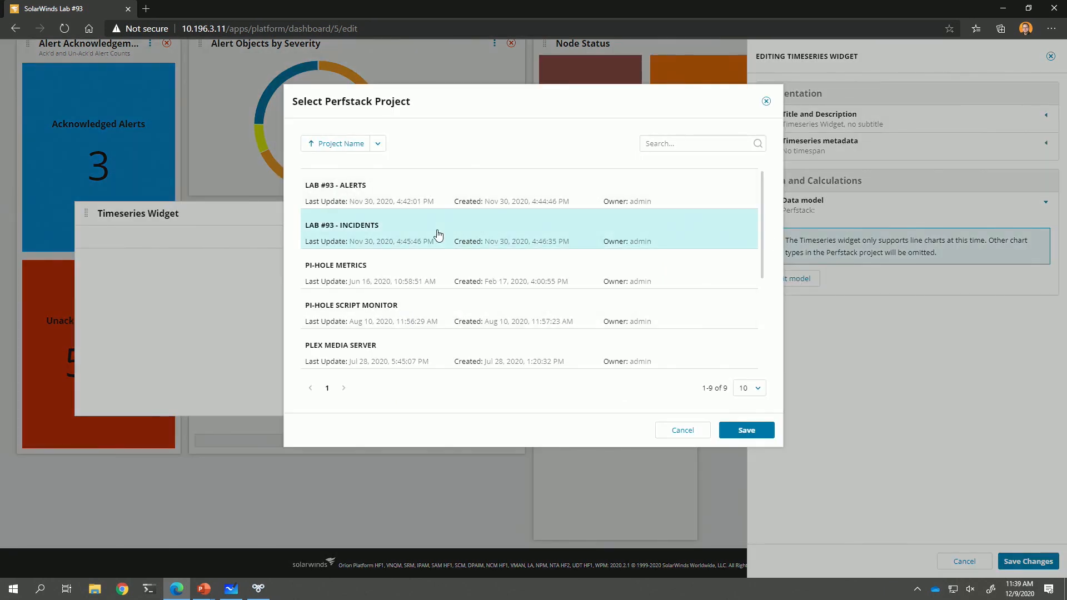
click(746, 429)
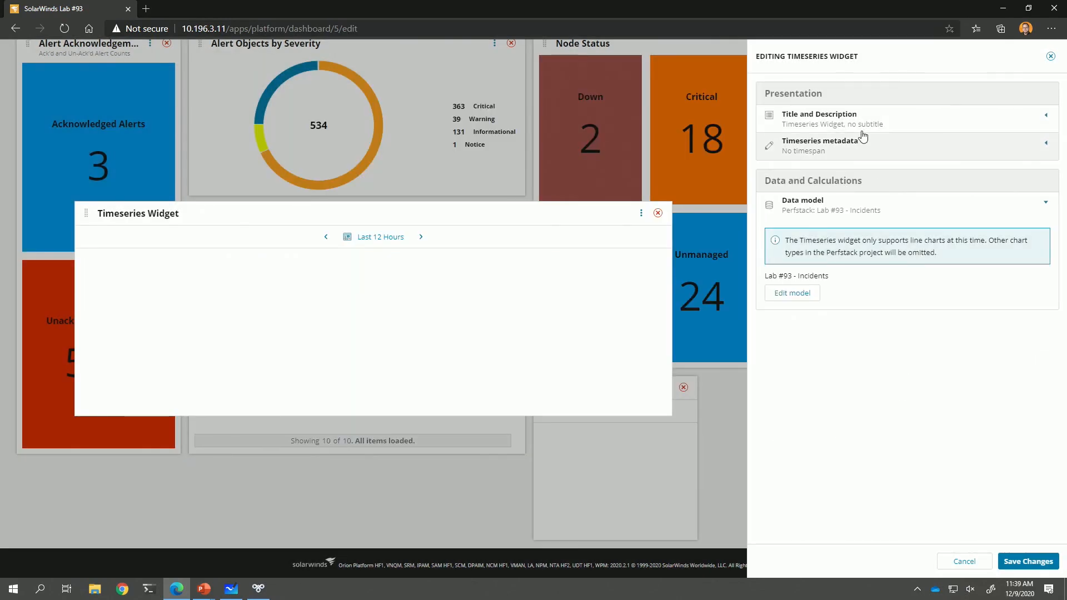
Step: Set the timeseries widget's title to Incident Creation
click(906, 120)
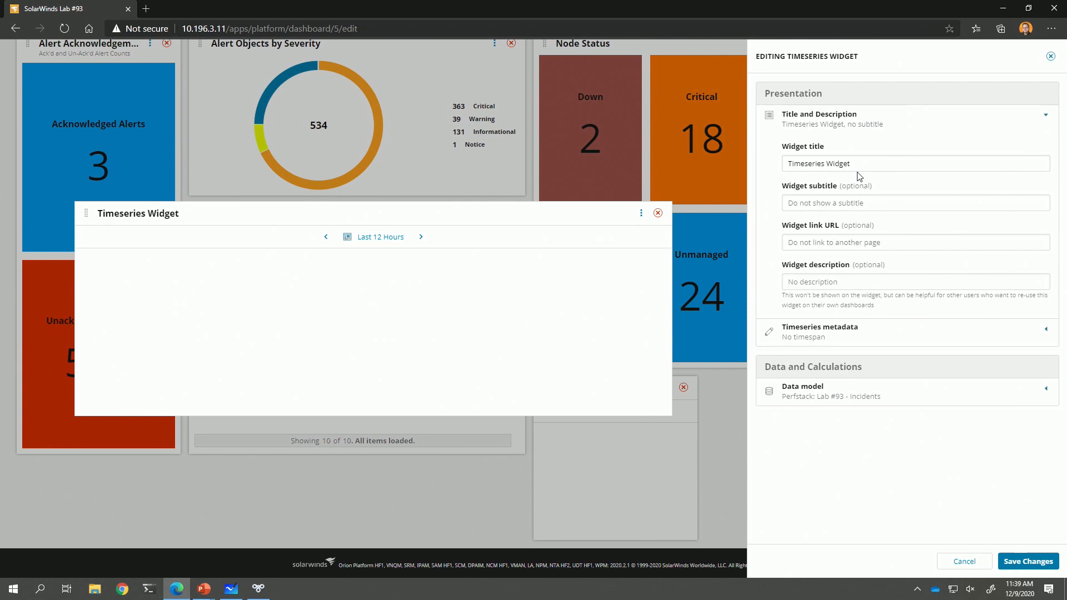
text(I)
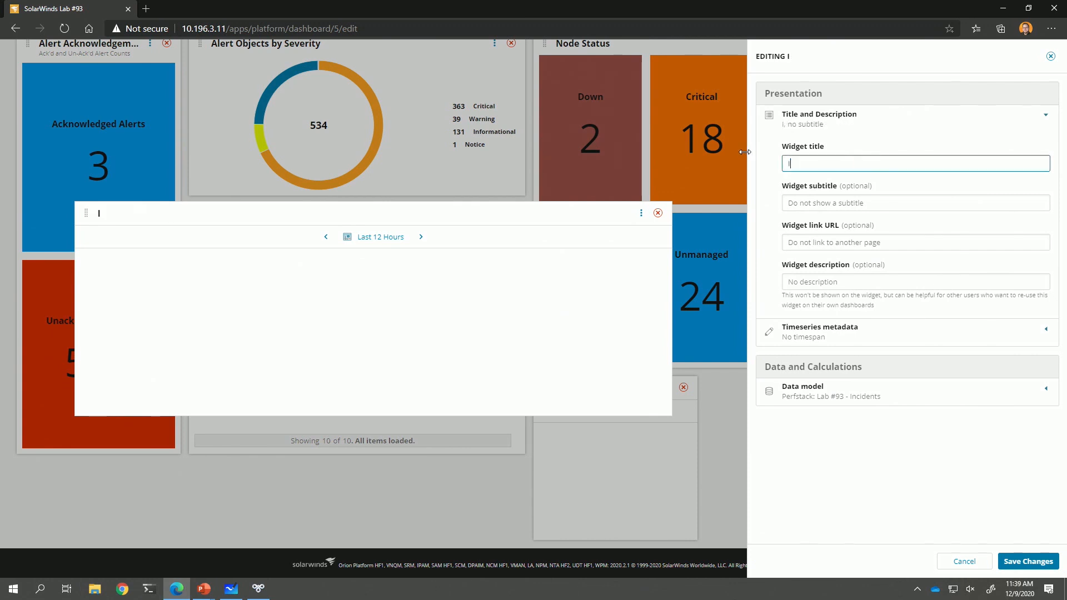
text(ncident CreATION)
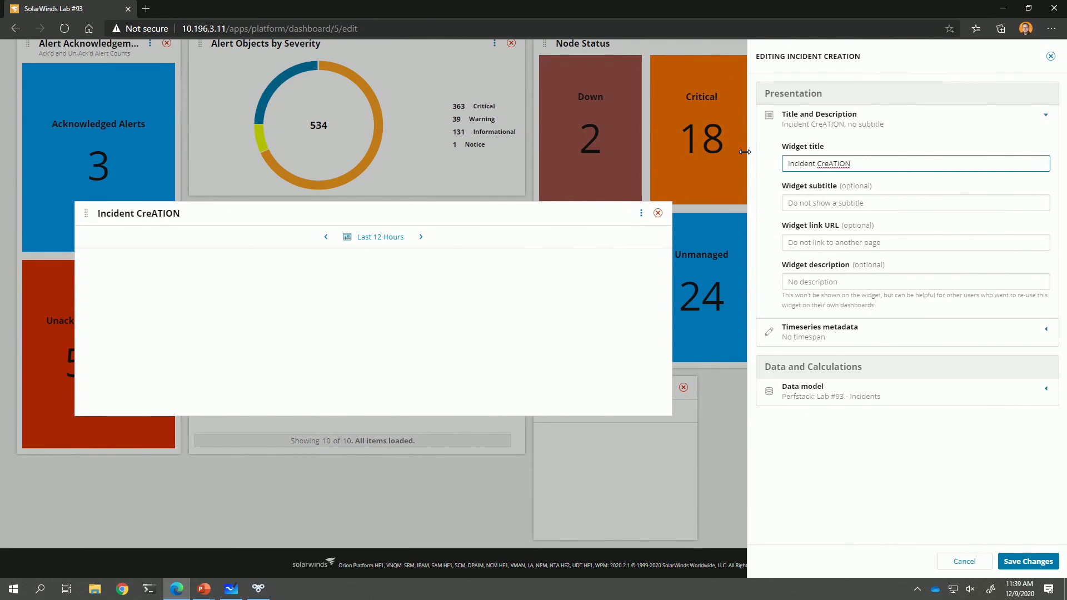
key(shift+Left)
key(shift+Left)
key(shift+Left)
key(BackSpace)
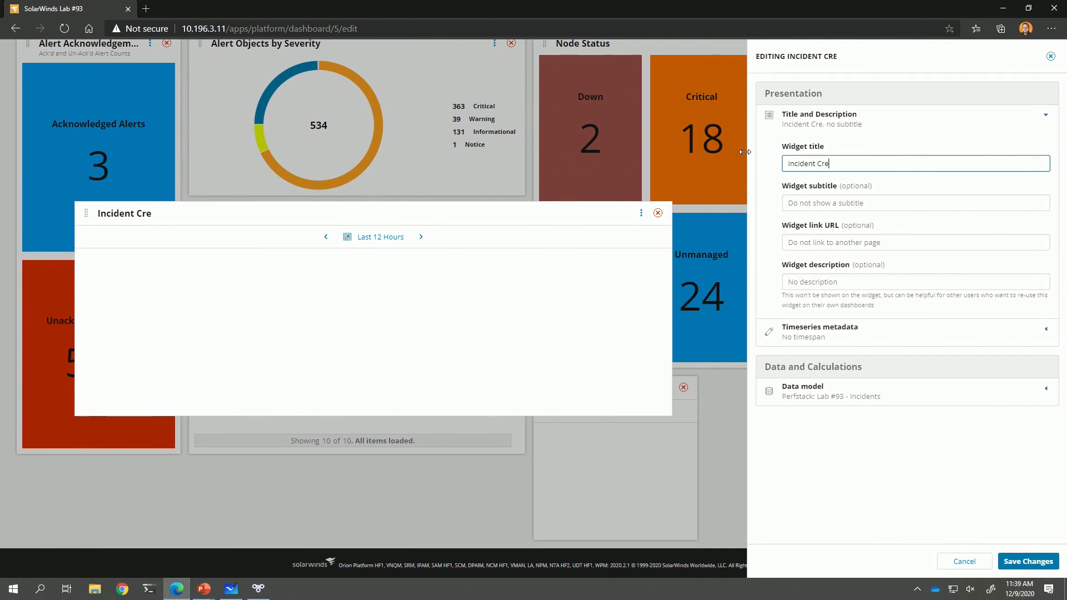
text(ation)
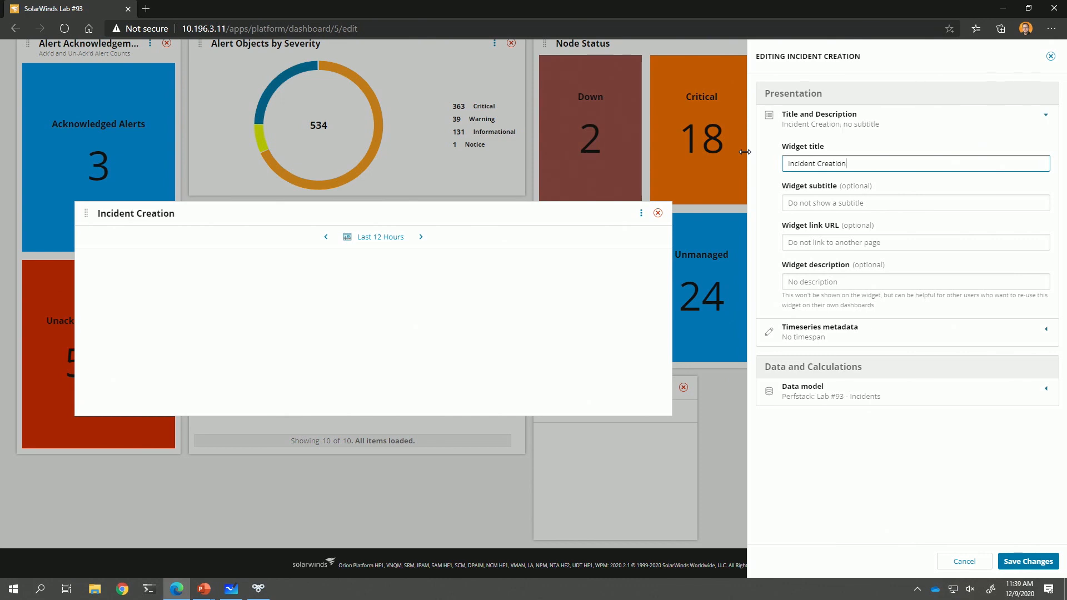
Step: Save the Incident Creation widget with a timespan of Last 7 Days and widen it to about three times its width
click(910, 335)
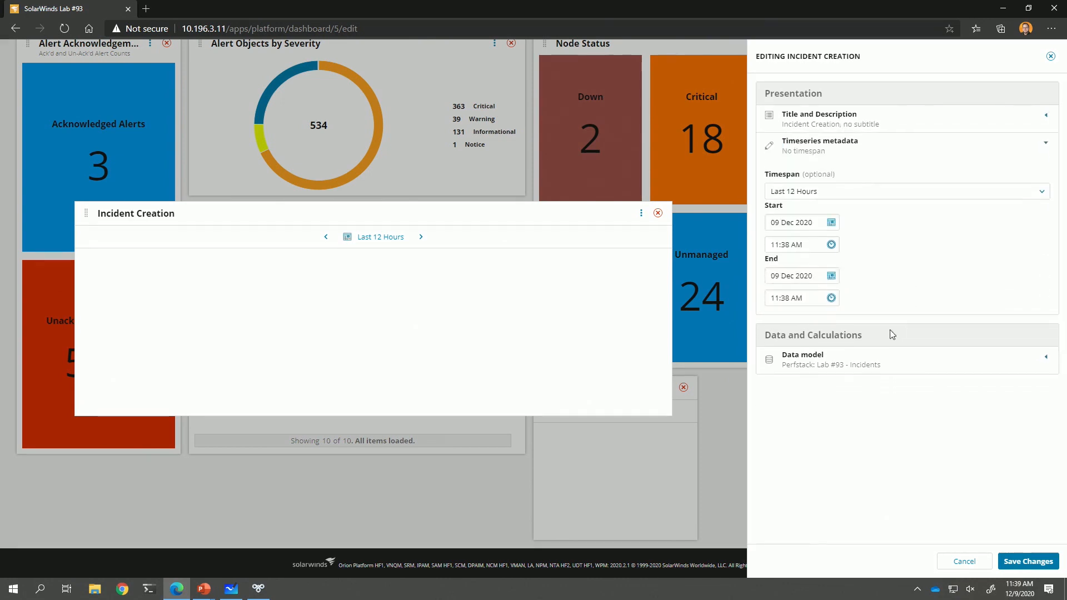
click(890, 194)
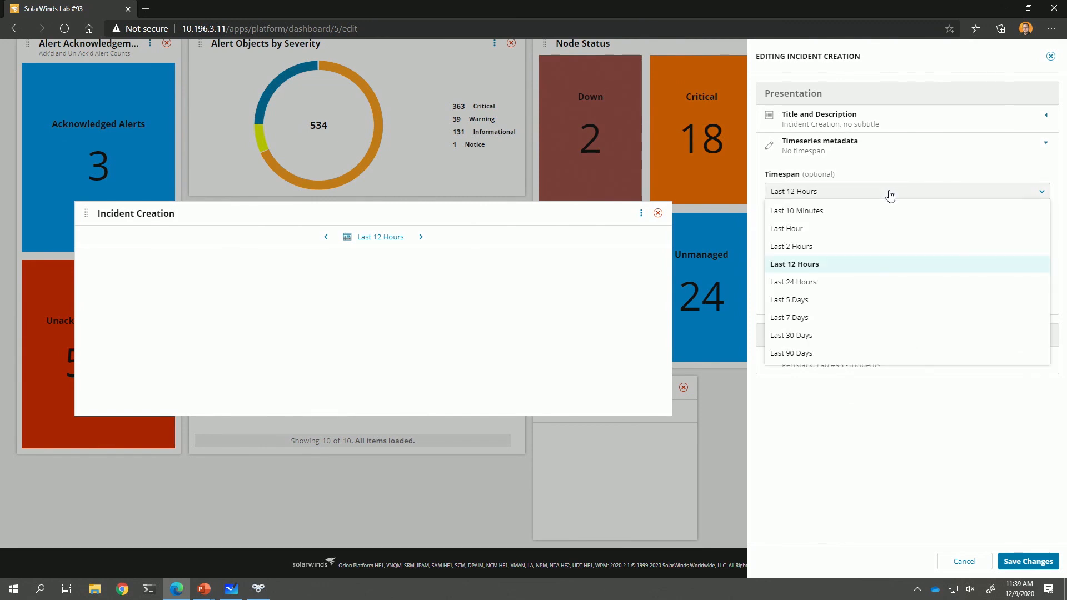
click(817, 321)
click(1024, 562)
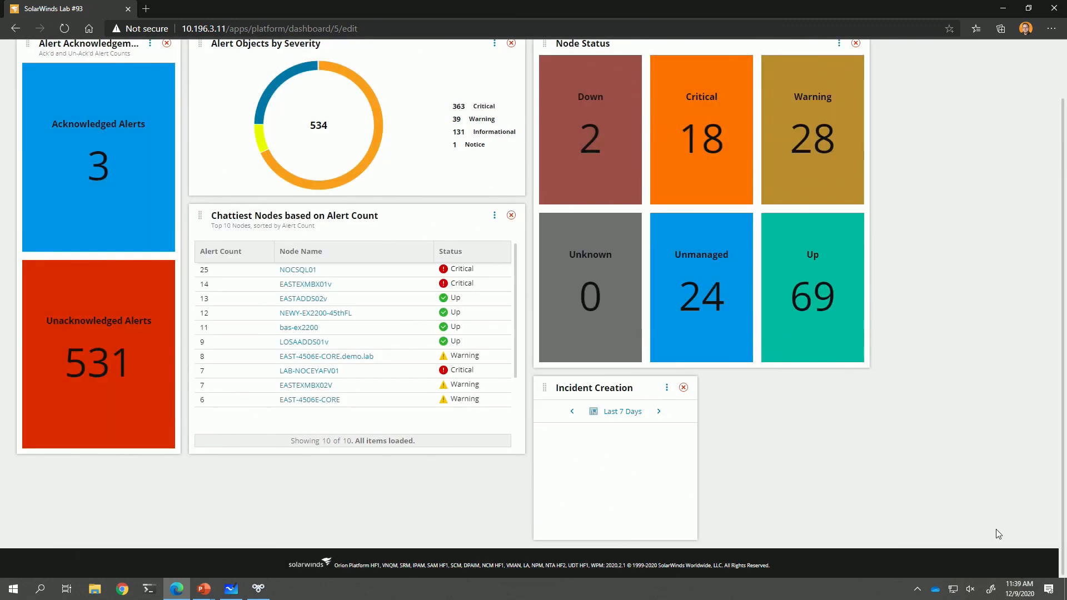
drag(696, 459, 1039, 458)
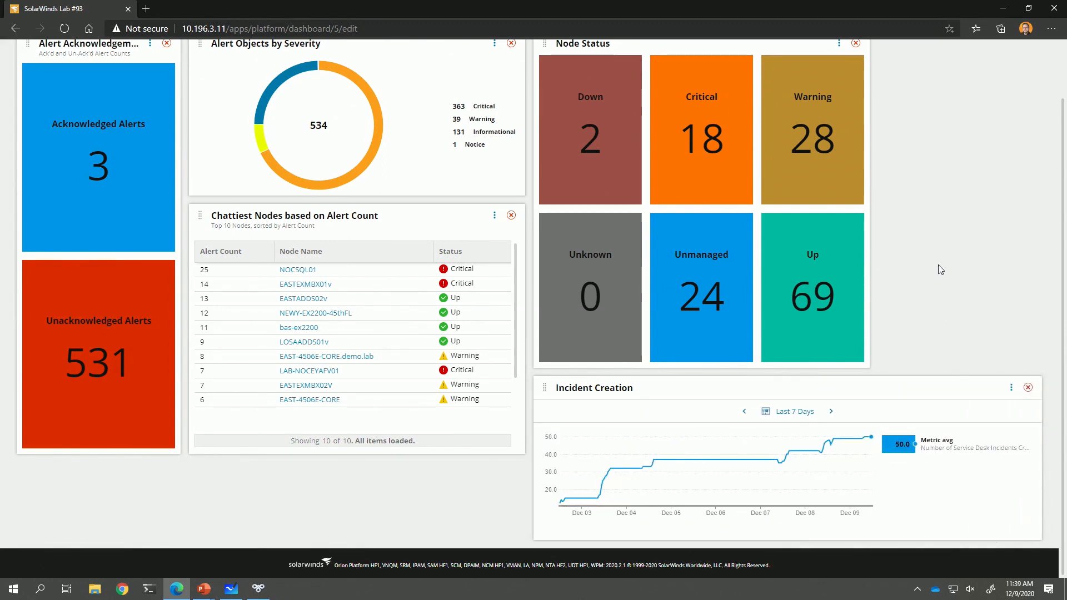
Step: Remove the Node Status widget from the SolarWinds Lab #93 dashboard and finish editing the dashboard
scroll(939, 266, up, 2)
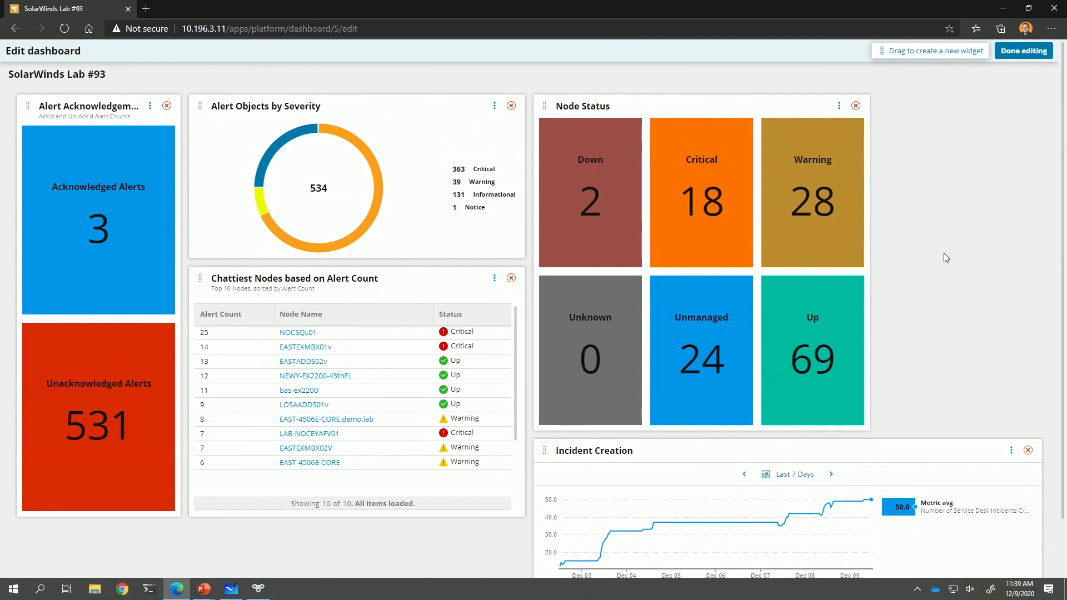
click(855, 107)
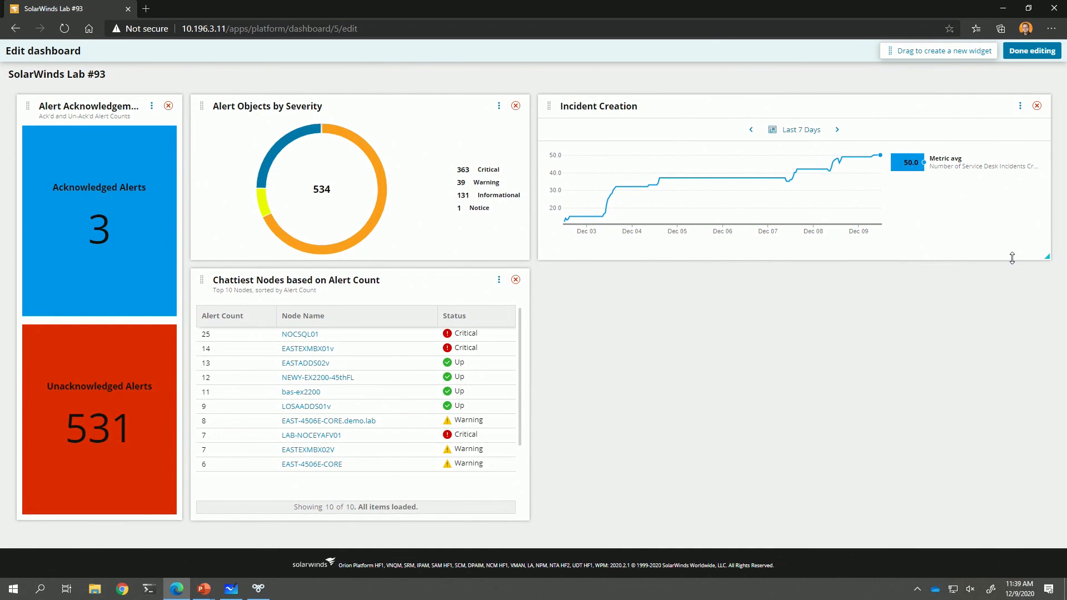
mouse_move(1048, 256)
mouse_down()
mouse_move(1028, 507)
mouse_move(1049, 517)
mouse_move(1062, 260)
mouse_up()
click(1030, 51)
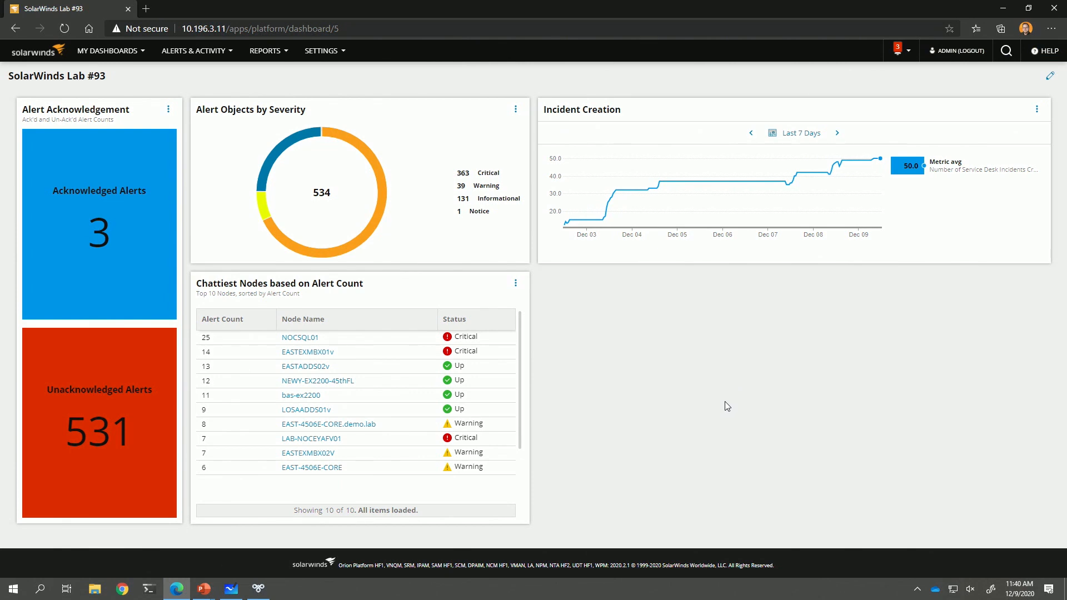
Step: Copy the dashboard's URL path /apps/platform/dashboard/5 and open the Admin menu bar for editing in the menu bar customization settings
drag(349, 28, 234, 28)
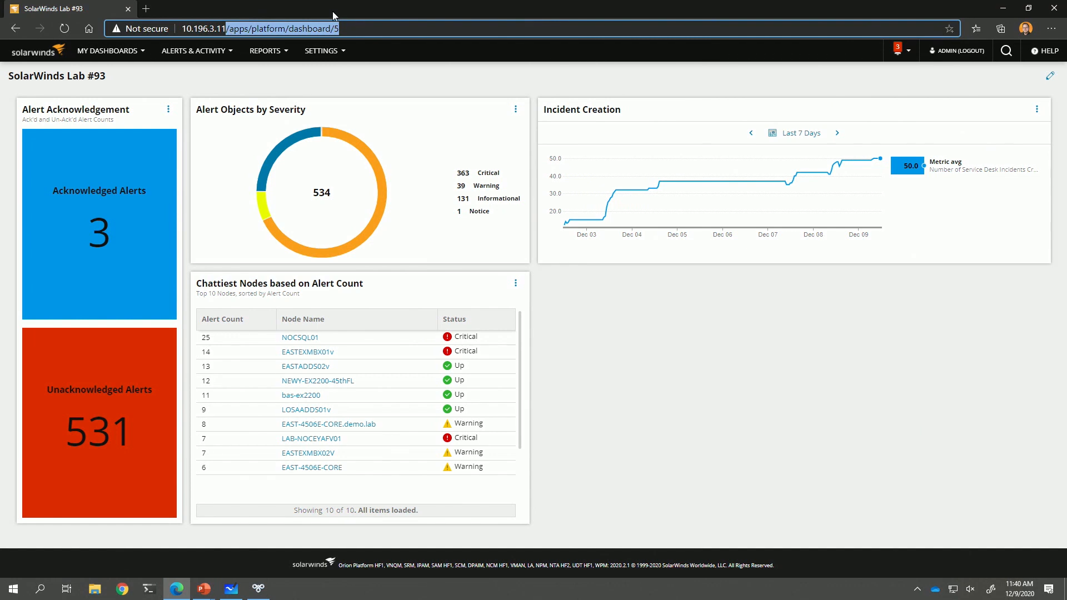
click(335, 51)
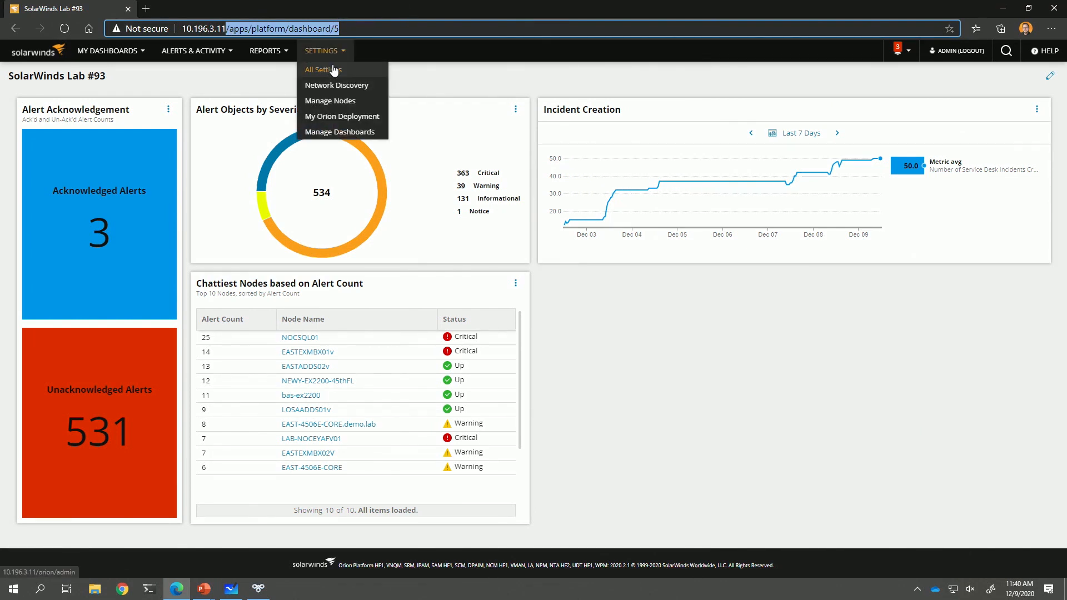
click(331, 71)
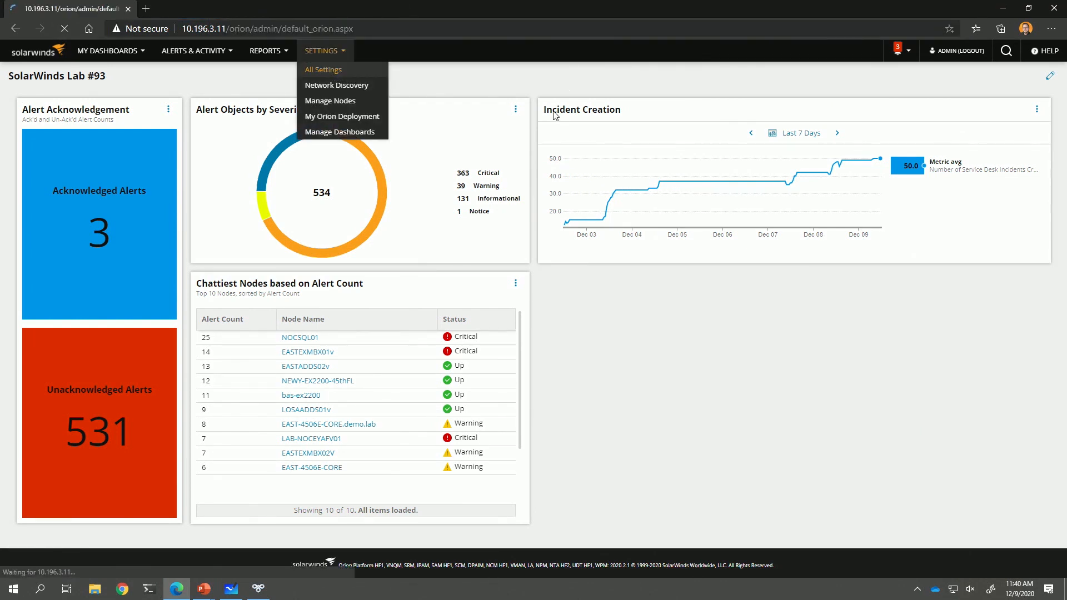
scroll(556, 273, down, 15)
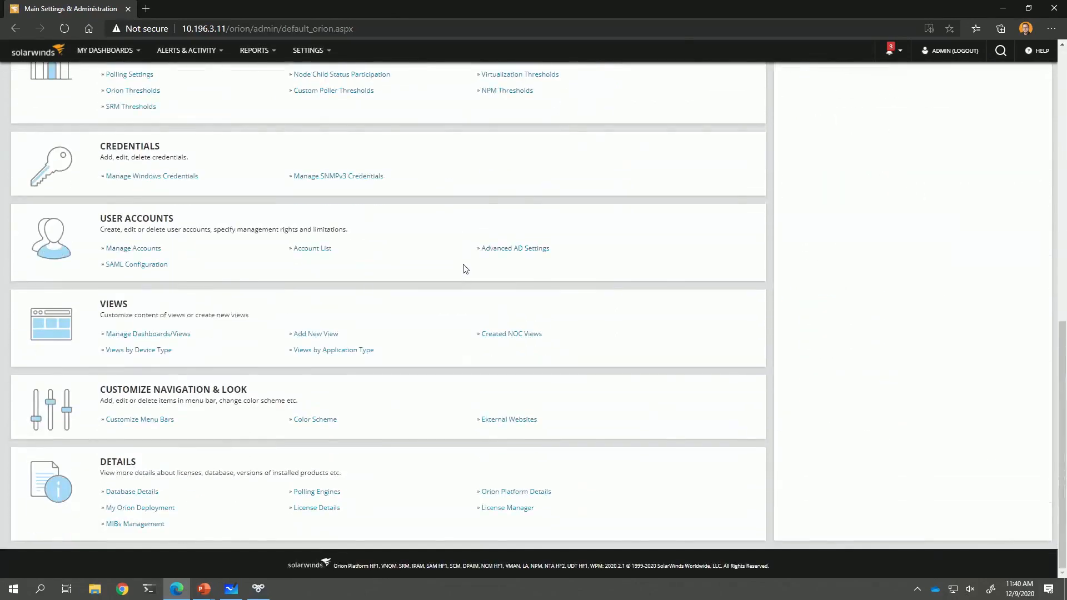
click(144, 421)
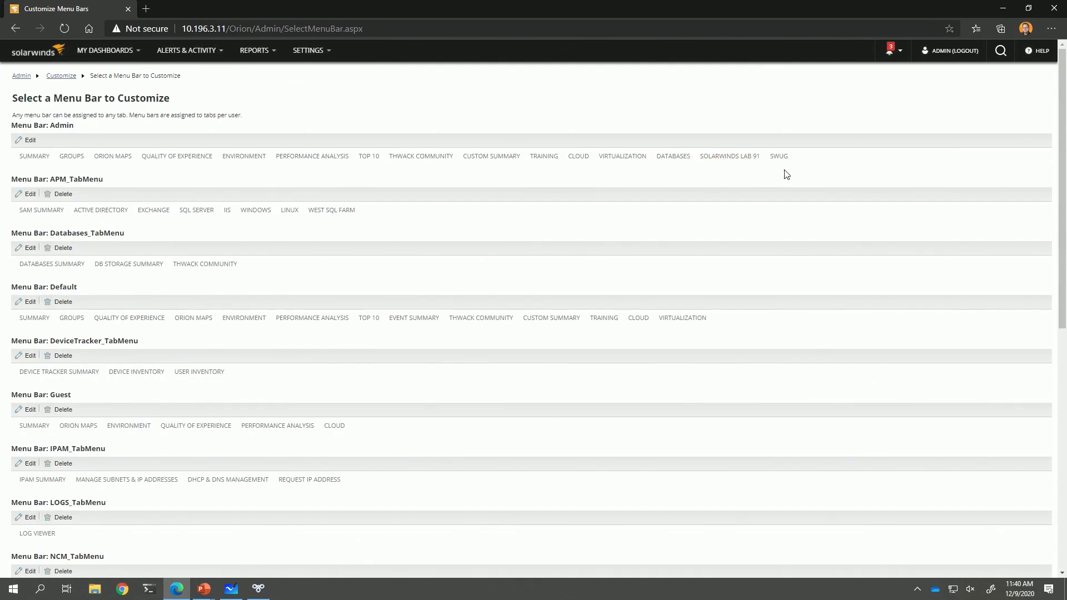
click(30, 140)
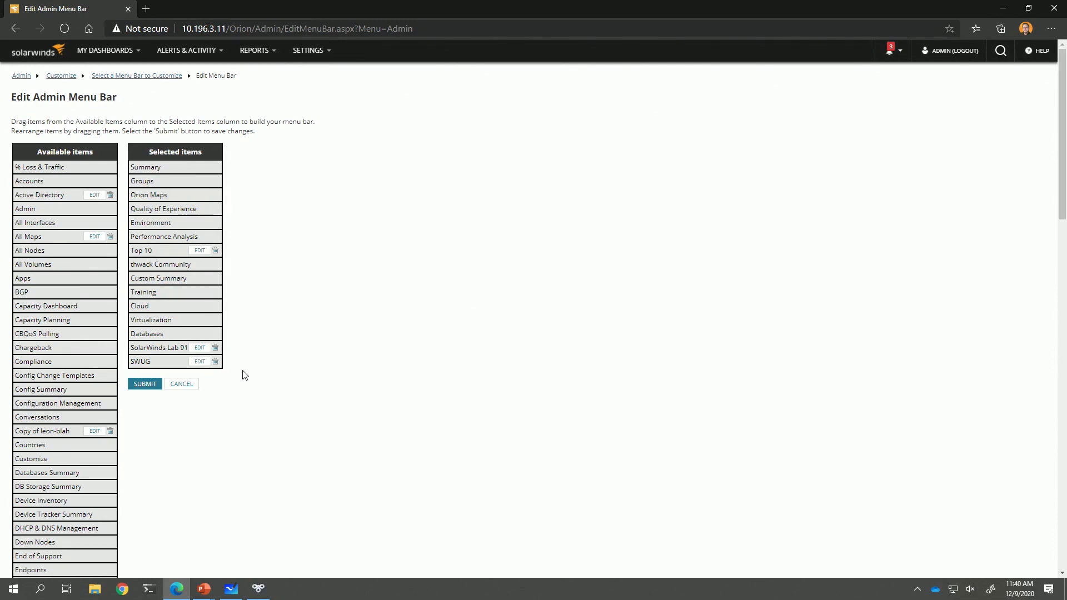
Step: Add a custom menu item named Lab 93 with URL /apps/platform/dashboard/5, set not to open in a new window
scroll(101, 196, down, 15)
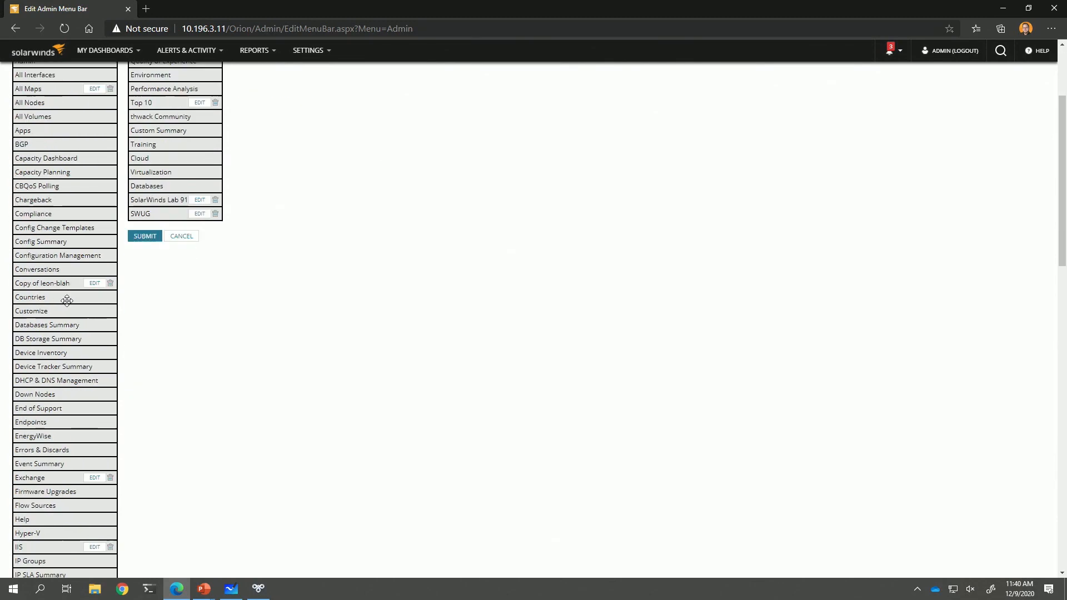
scroll(65, 305, down, 2)
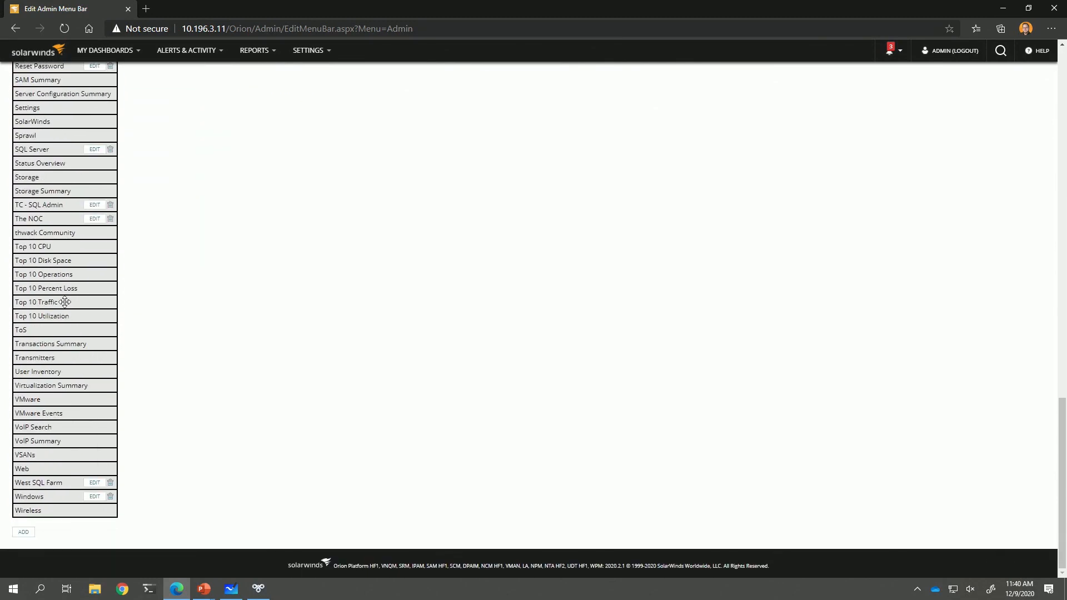
scroll(119, 295, up, 4)
scroll(119, 298, down, 4)
click(23, 532)
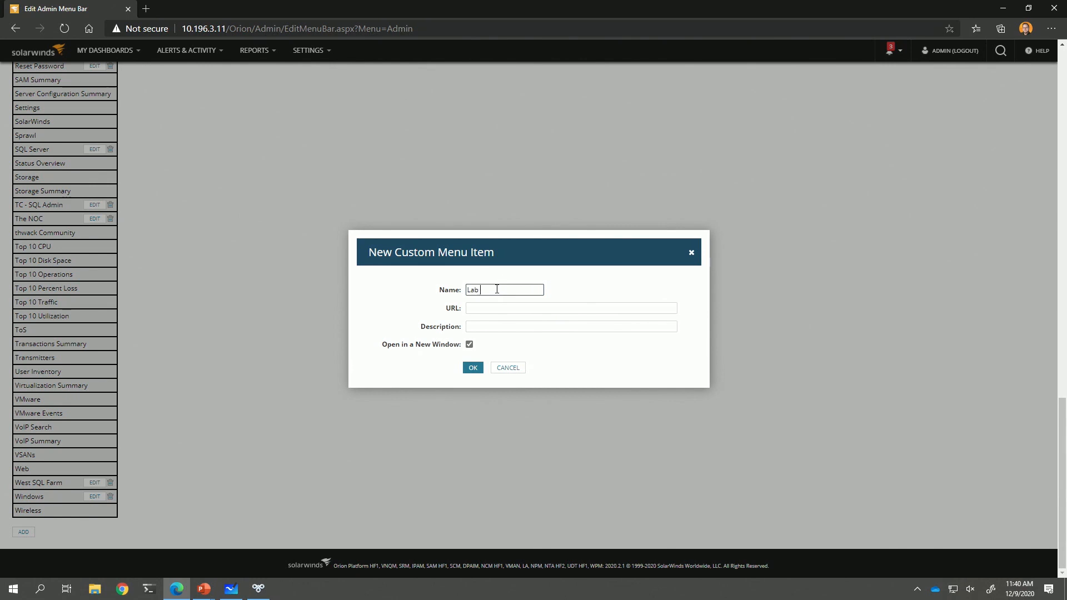
click(499, 305)
text(/apps/platform/dashboard/5)
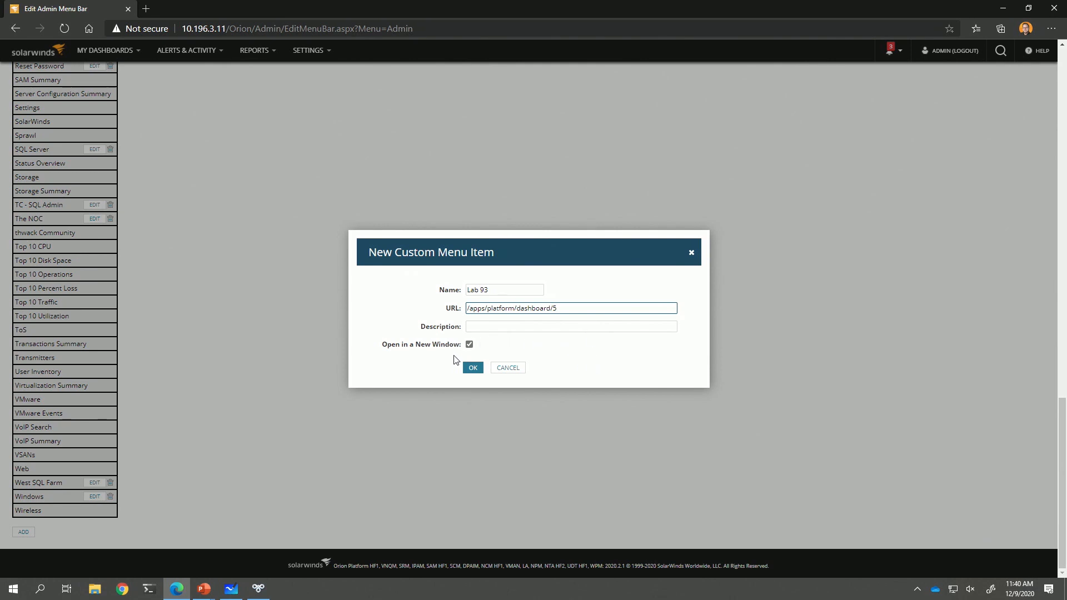
click(470, 346)
click(472, 369)
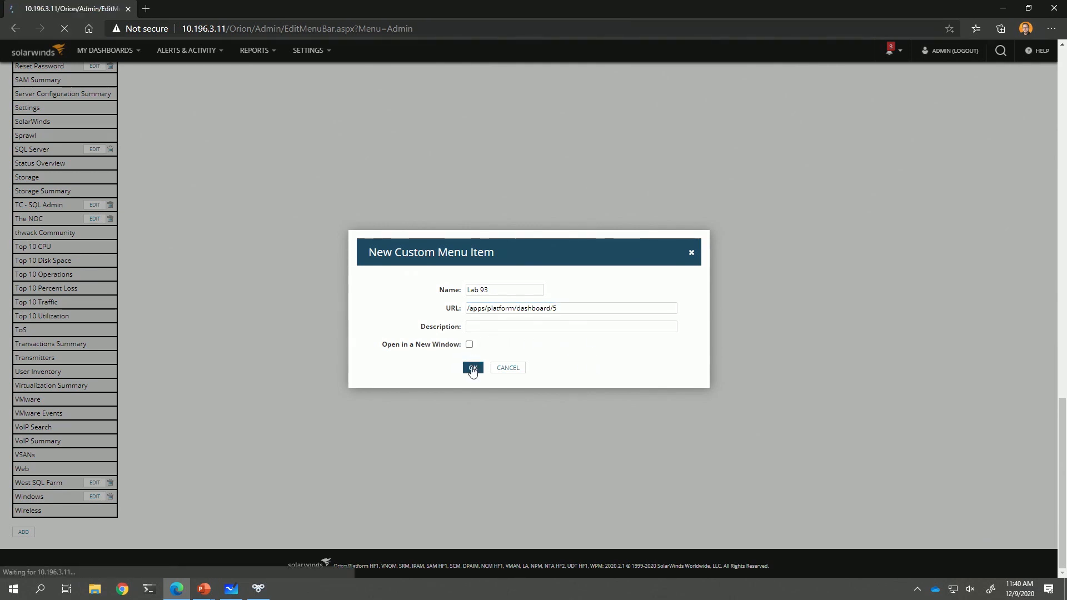
Step: Place Lab 93 after SWUG in the Admin menu bar's selected items, submit the change, and open Lab 93 from the Home dashboards
scroll(143, 439, down, 13)
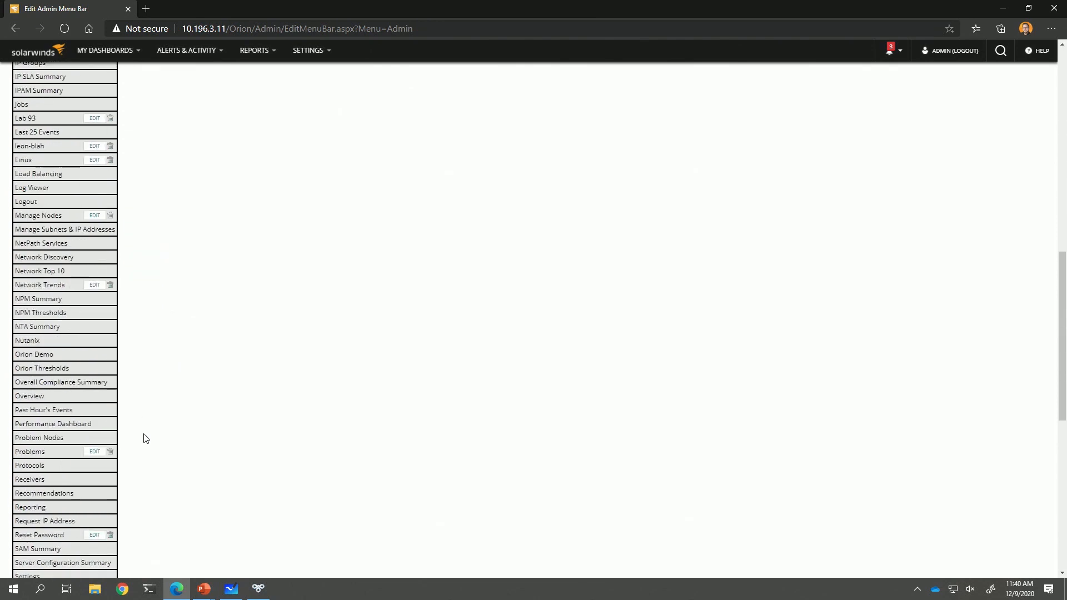
scroll(143, 439, up, 4)
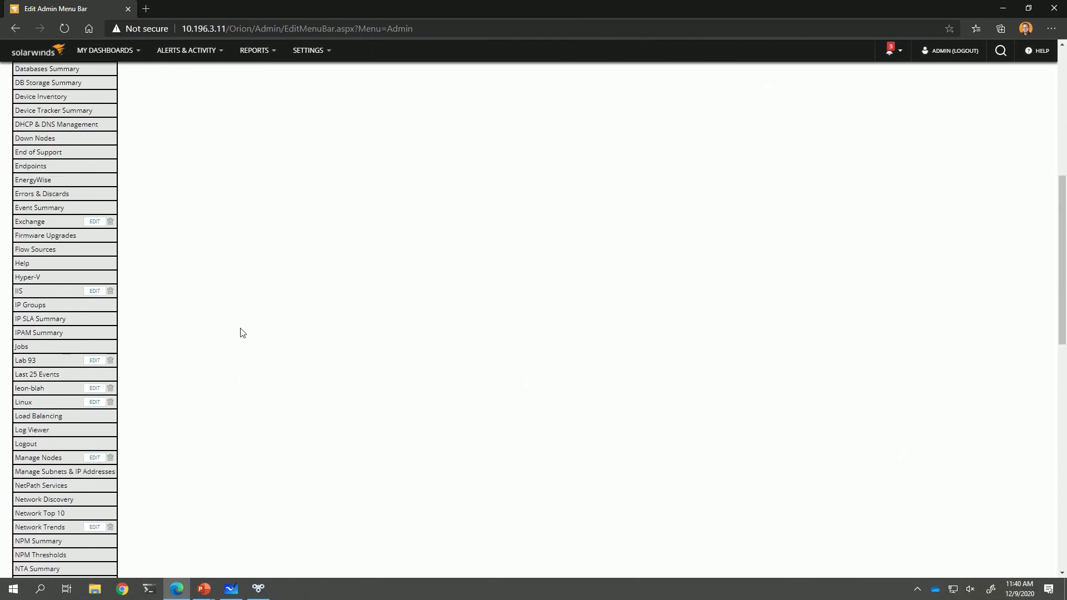
drag(40, 364, 151, 380)
scroll(169, 200, up, 7)
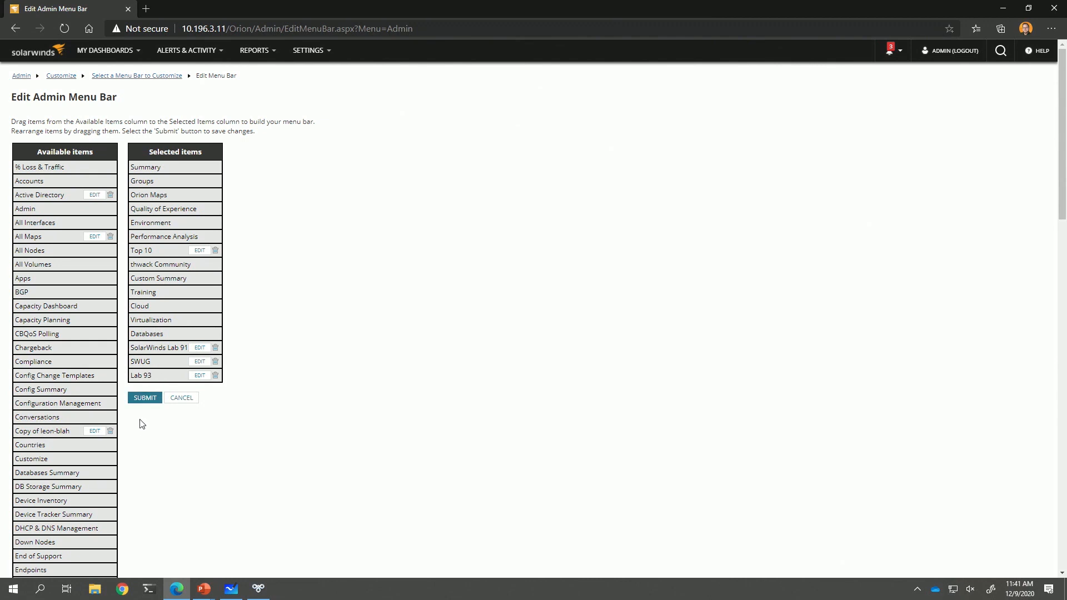
click(145, 398)
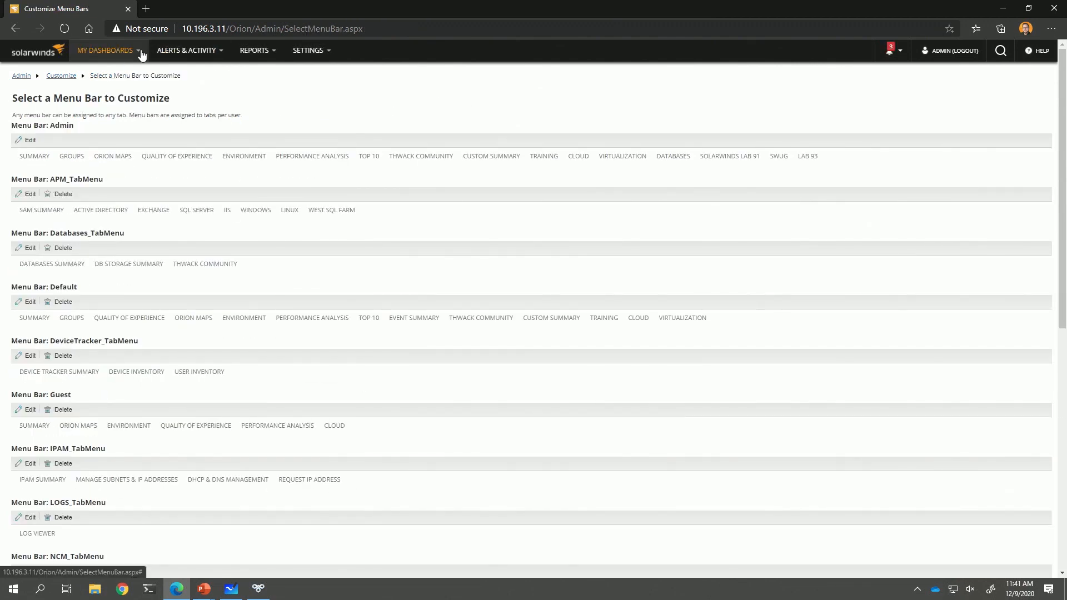
click(141, 54)
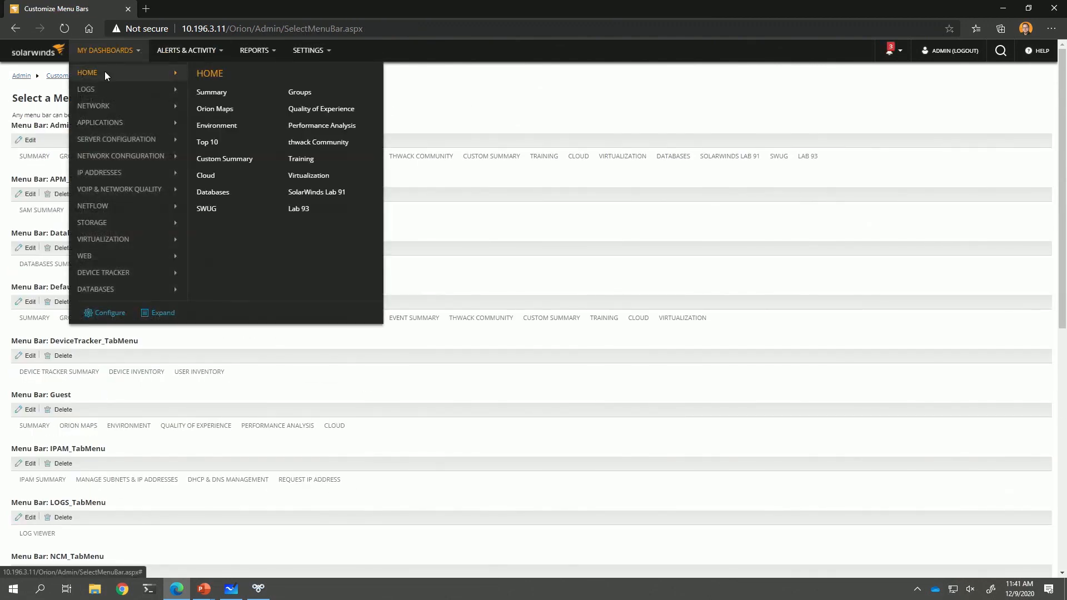
click(309, 211)
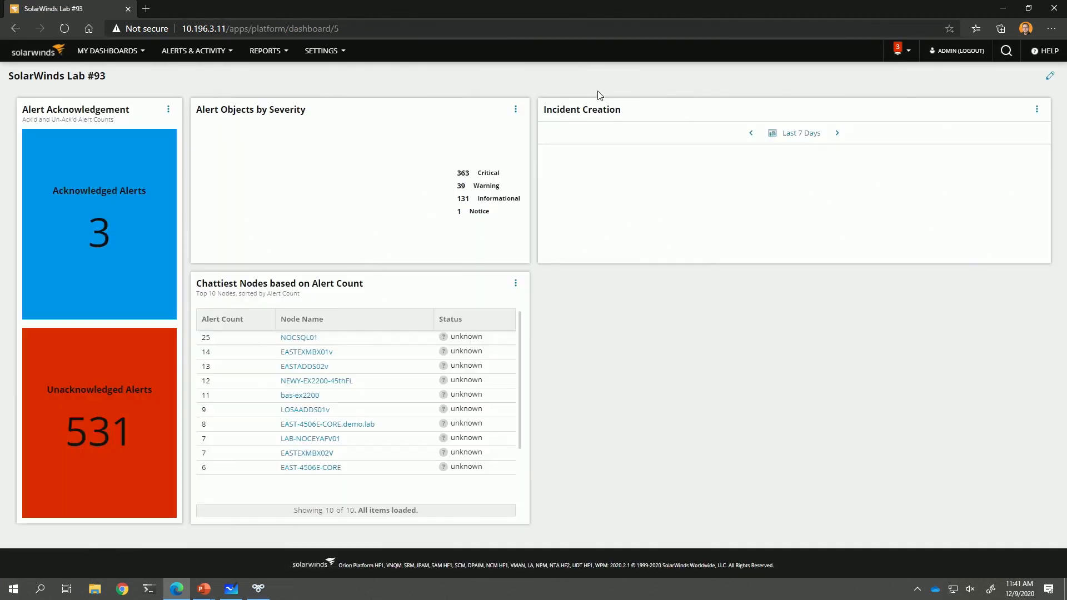